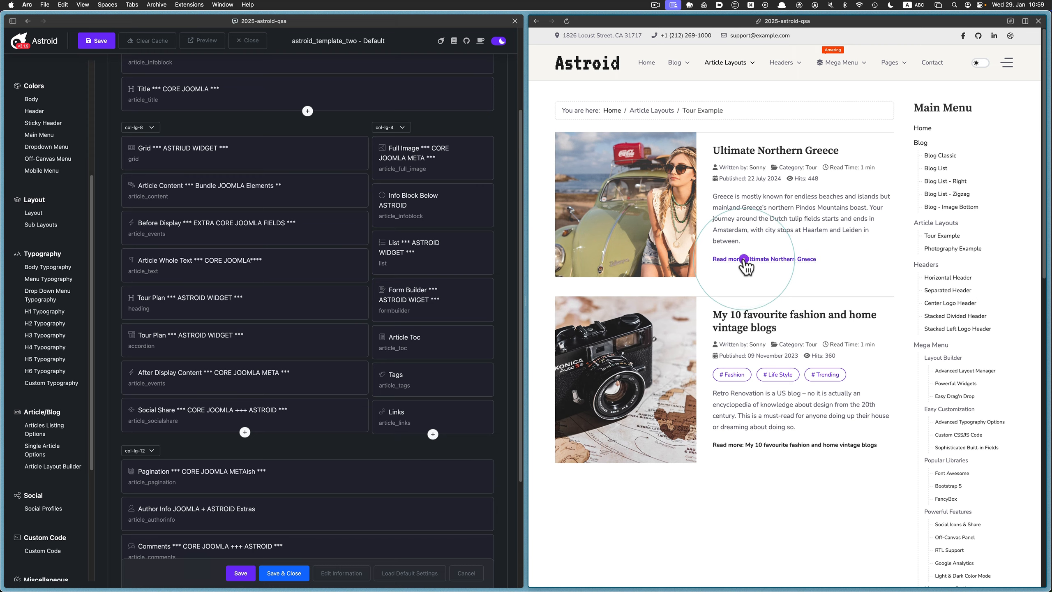
Step: Compare the front-end layouts of the Ultimate Northern Greece tour article and the Beautiful Day photography article
scroll(804, 328, "down", 2)
scroll(804, 328, "down", 15)
scroll(792, 265, "up", 15)
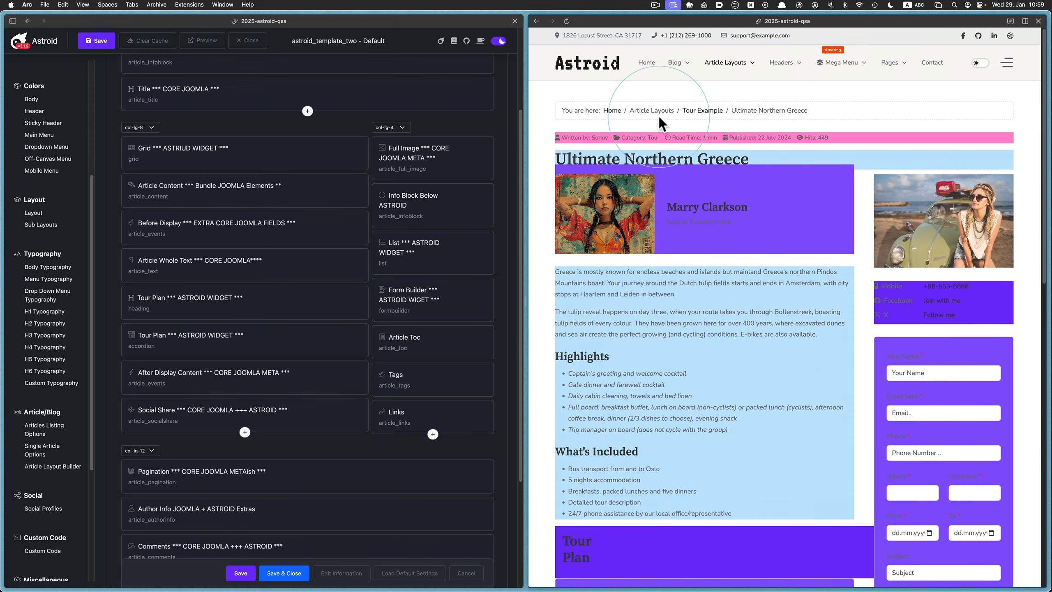
mouse_move(726, 68)
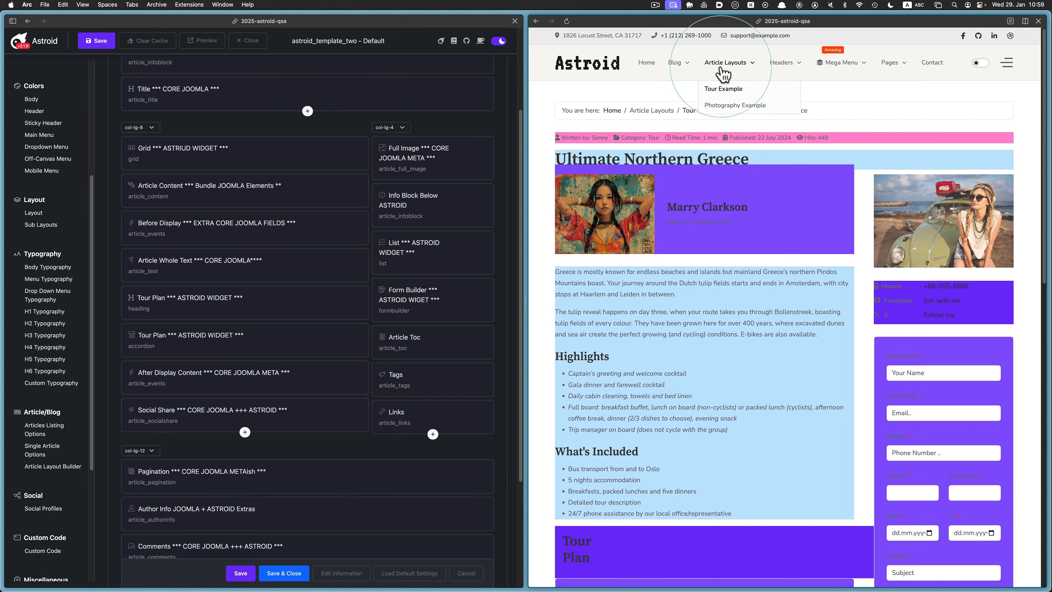
left_click(726, 109)
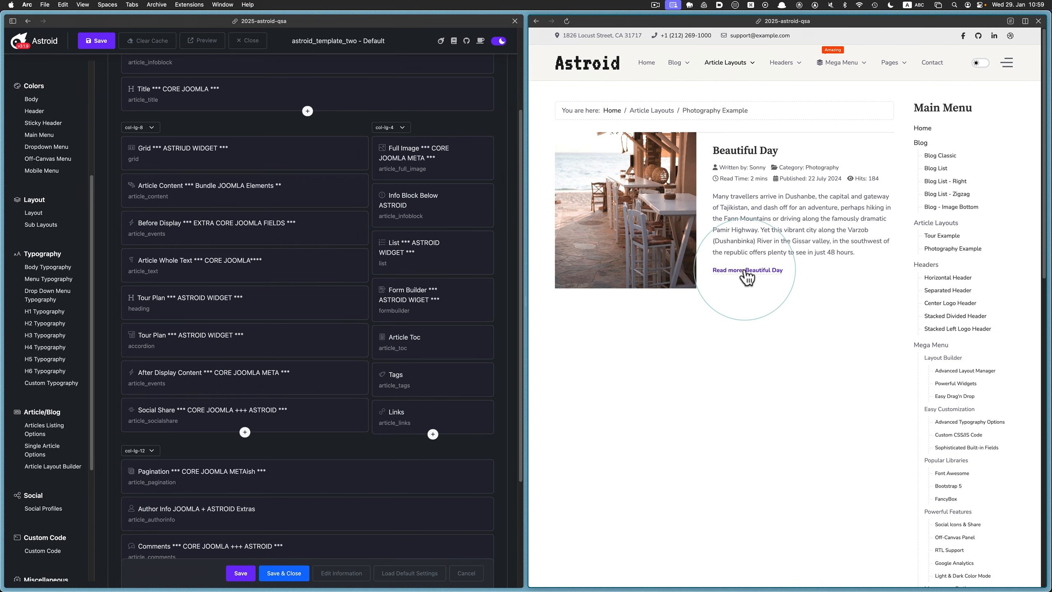
scroll(758, 274, "down", 10)
scroll(758, 273, "up", 10)
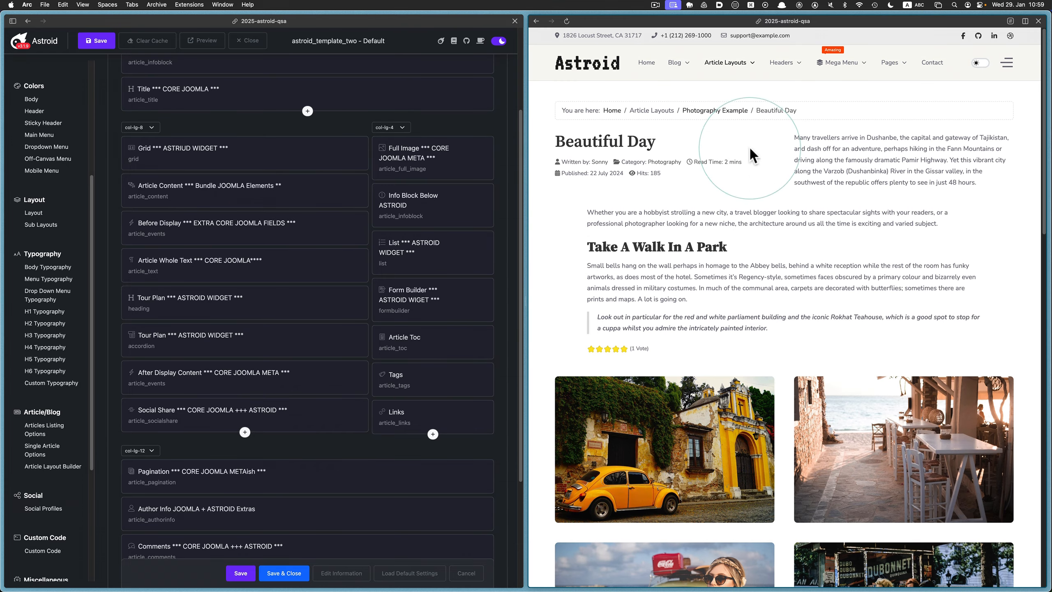
Step: Return to the Tour Example listing and open the Ultimate Northern Greece article
mouse_move(734, 73)
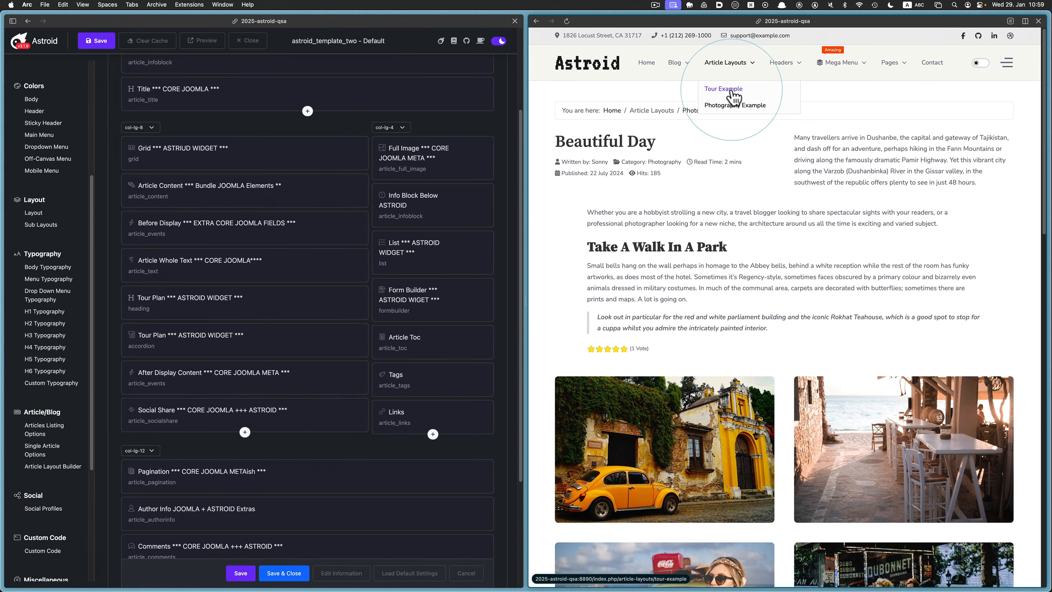
left_click(732, 93)
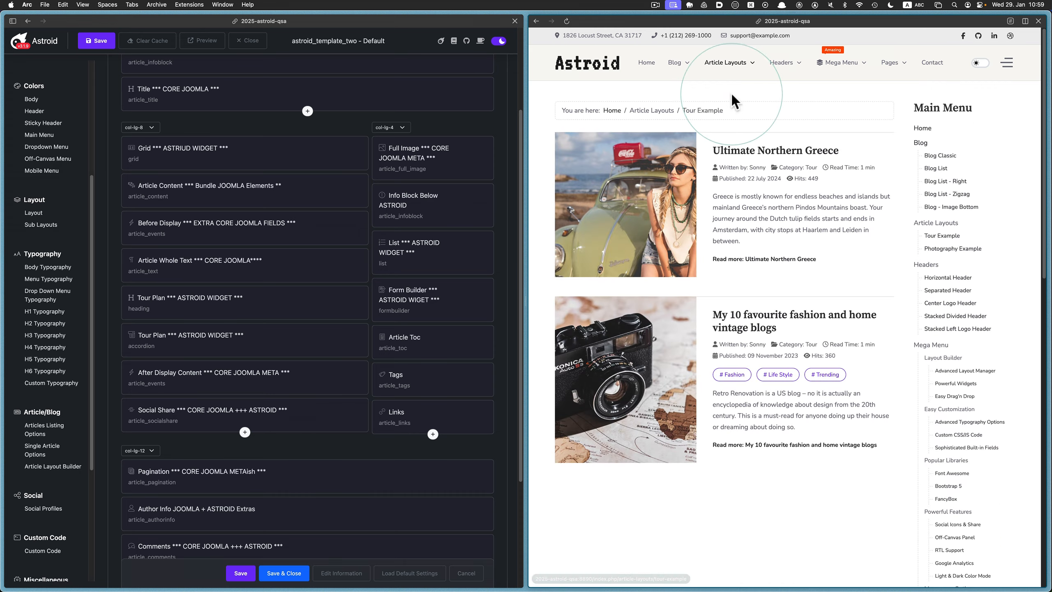
left_click(743, 156)
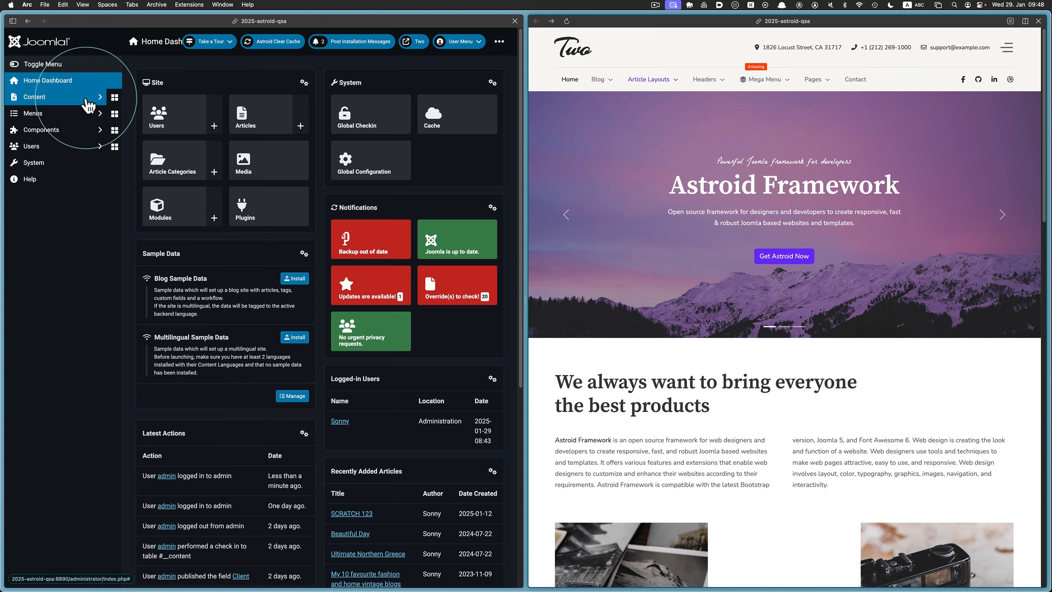
Step: Search the site's articles for "greece" and open the Tour Info fields of the Ultimate Northern Greece article
left_click(86, 101)
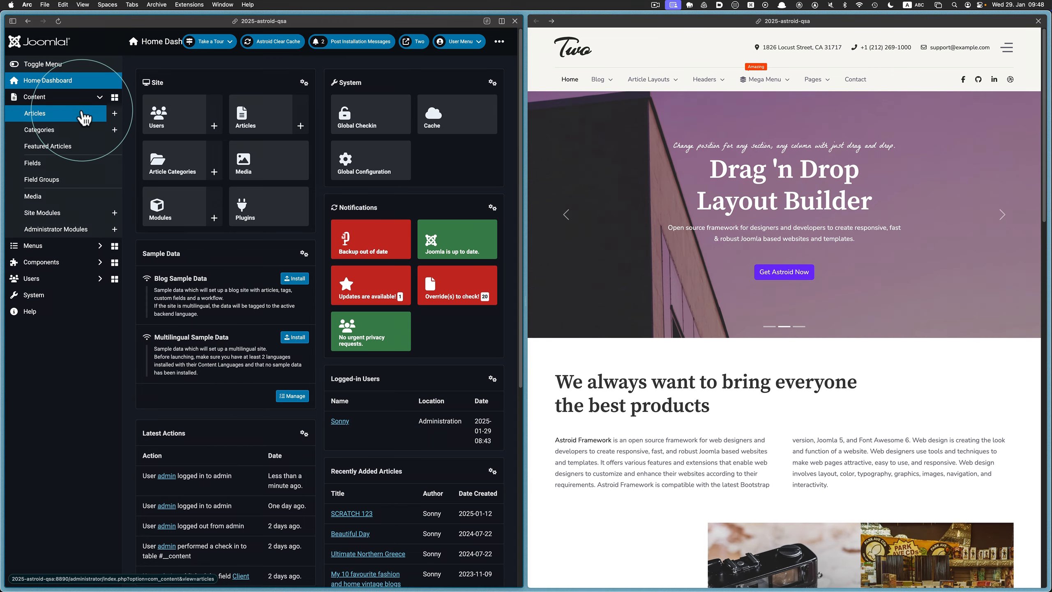
left_click(83, 113)
left_click(230, 102)
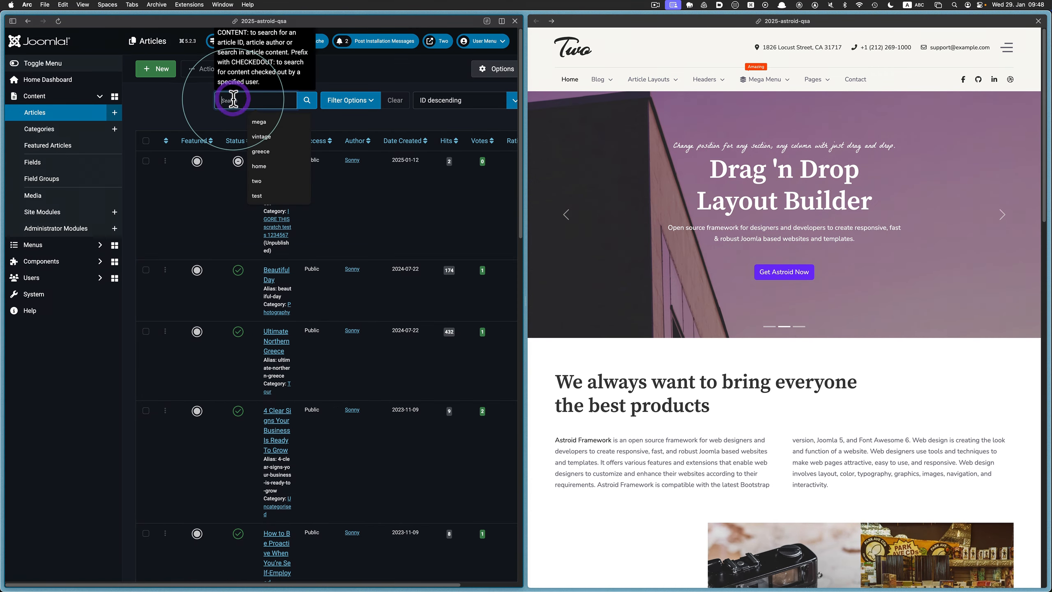
left_click(265, 151)
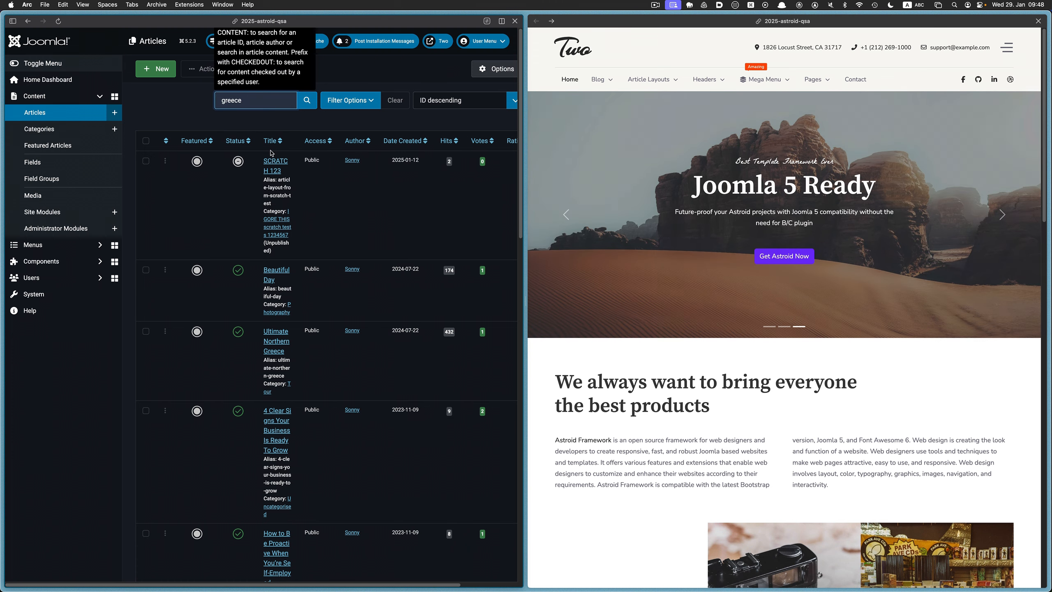
left_click(307, 101)
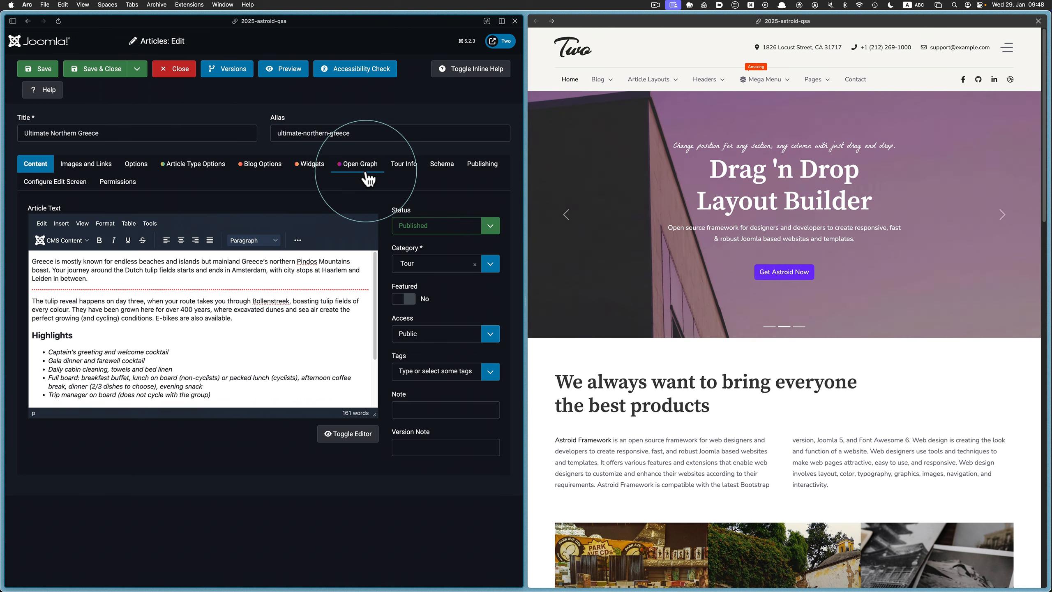
left_click(410, 170)
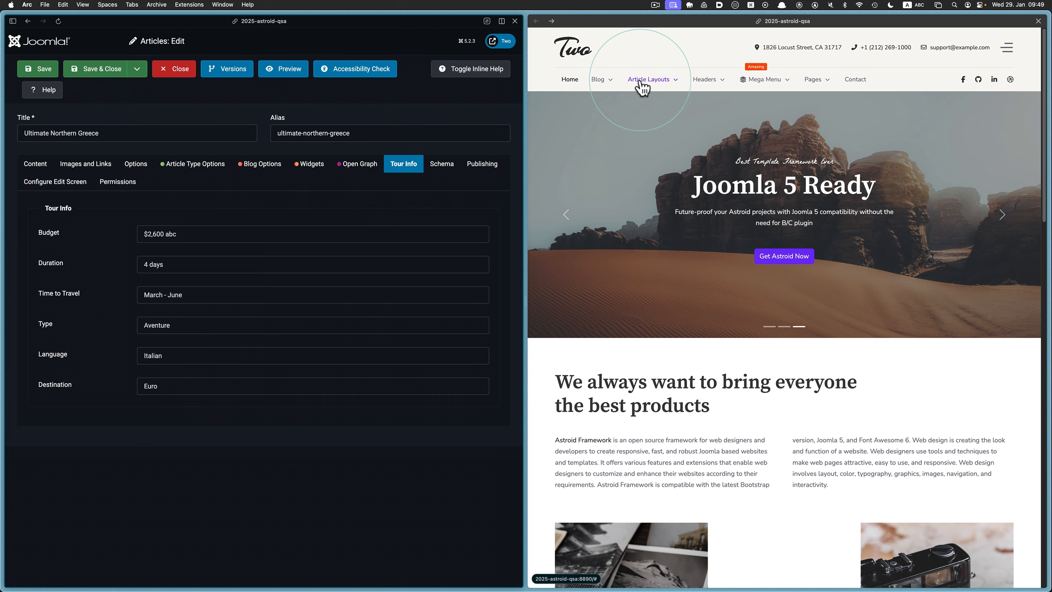
Step: Check the tour fields on the front-end Tour Example listing and Ultimate Northern Greece page, and close the article editor
mouse_move(640, 81)
left_click(647, 100)
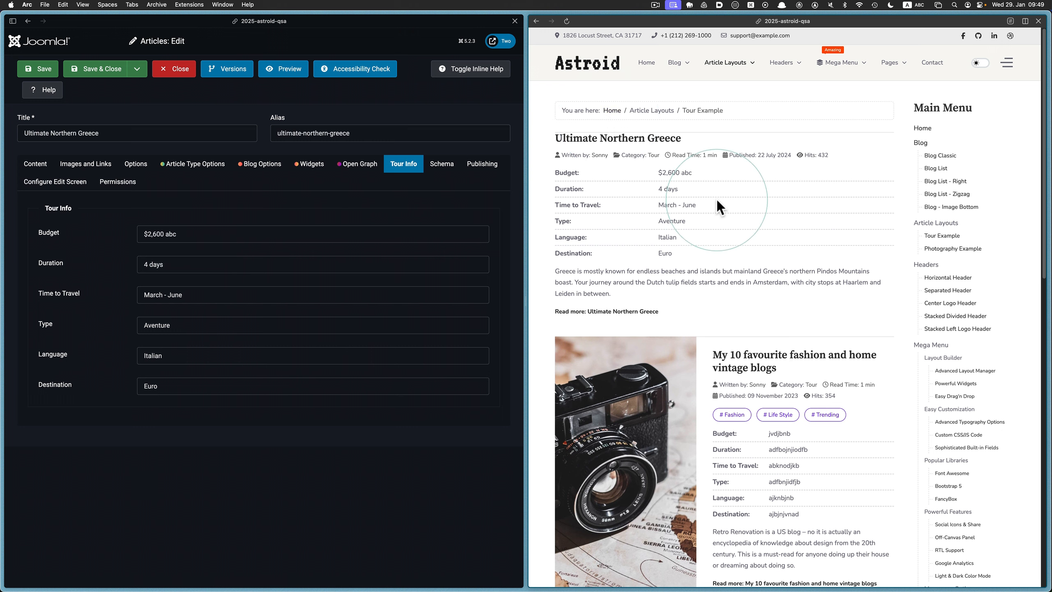
left_click(622, 313)
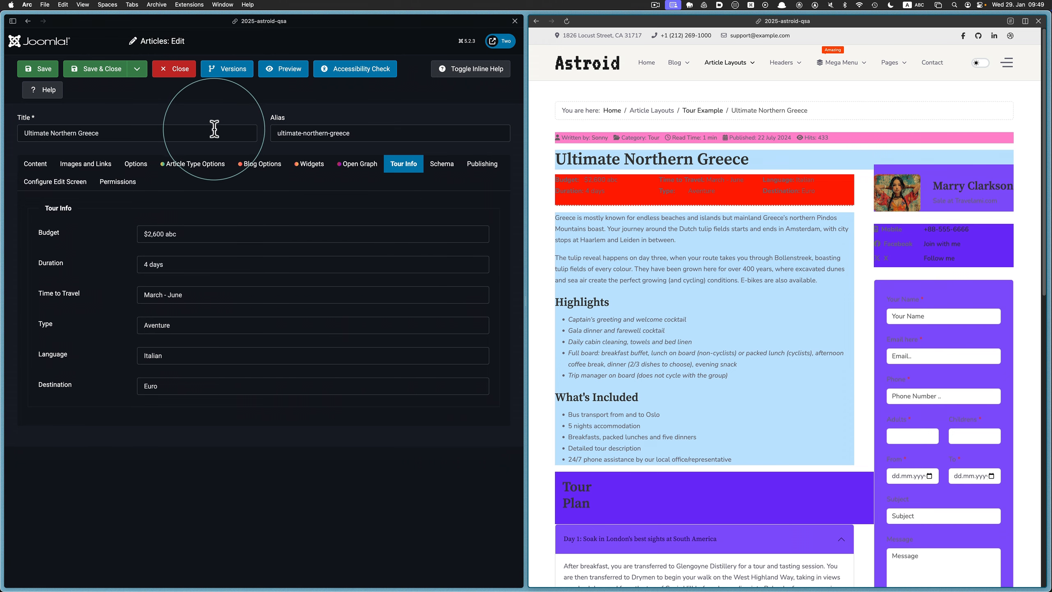
left_click(178, 73)
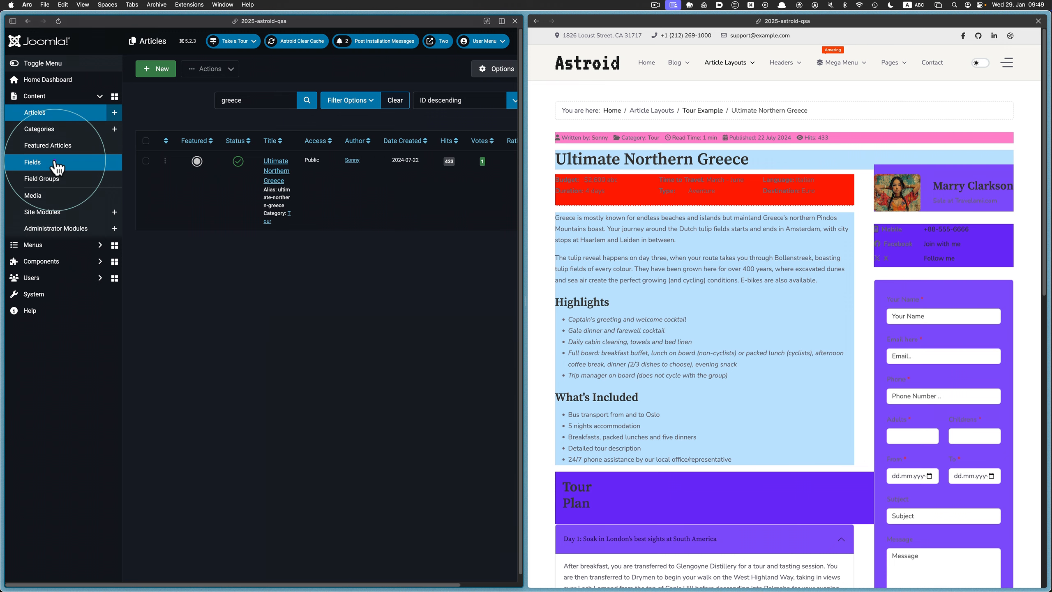
Step: Unpublish both article field groups, Tour Info and Photography
left_click(57, 166)
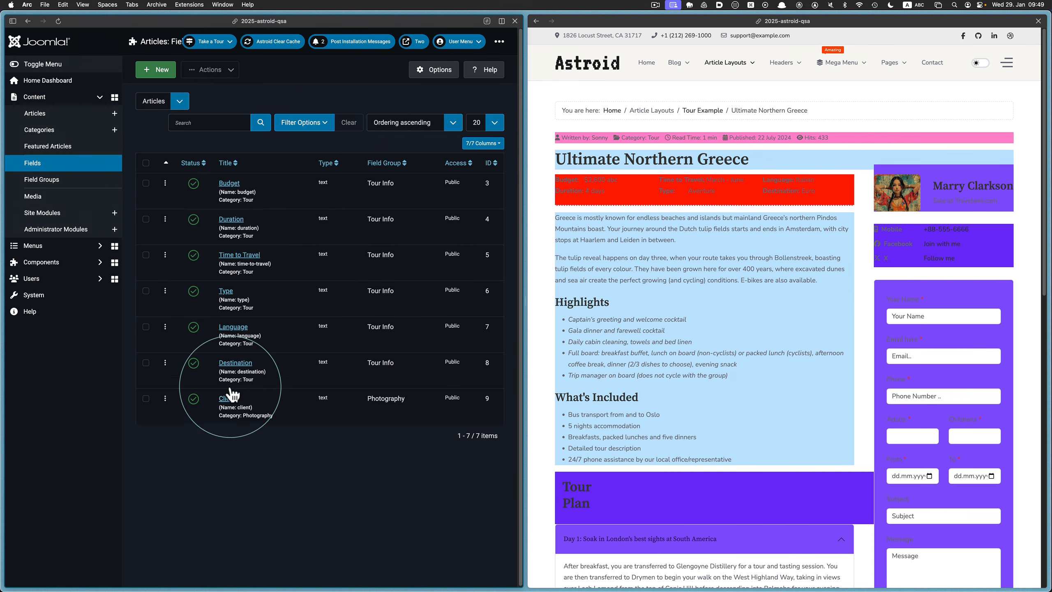
left_click(51, 186)
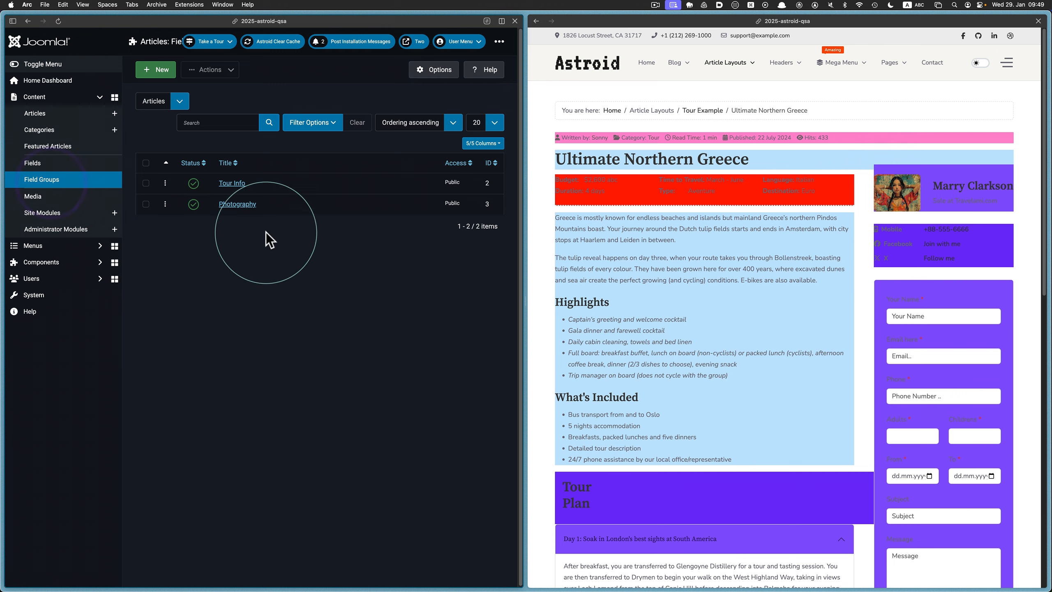
left_click(146, 163)
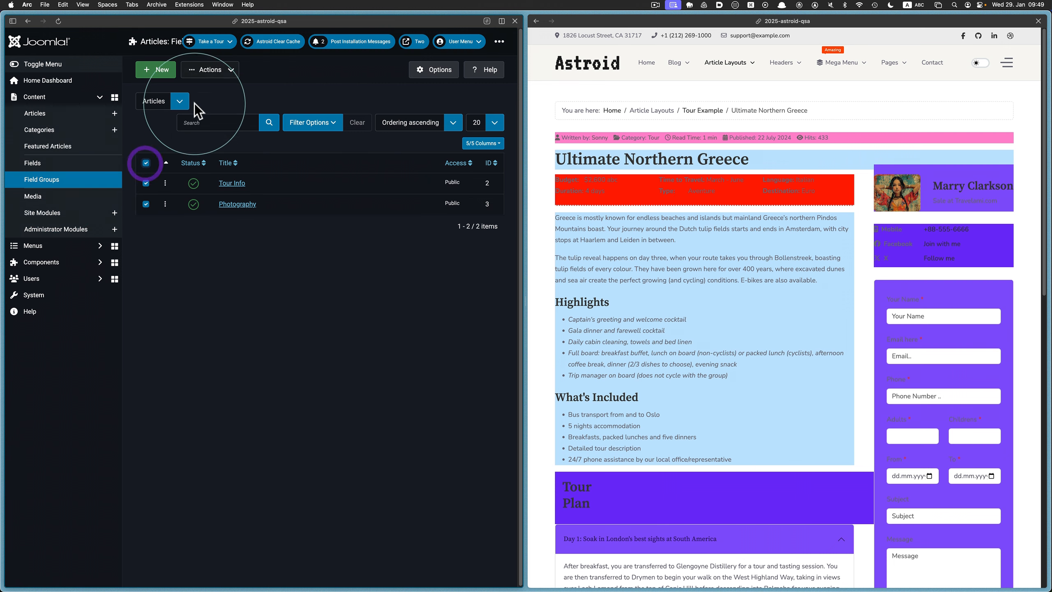
left_click(229, 70)
left_click(229, 104)
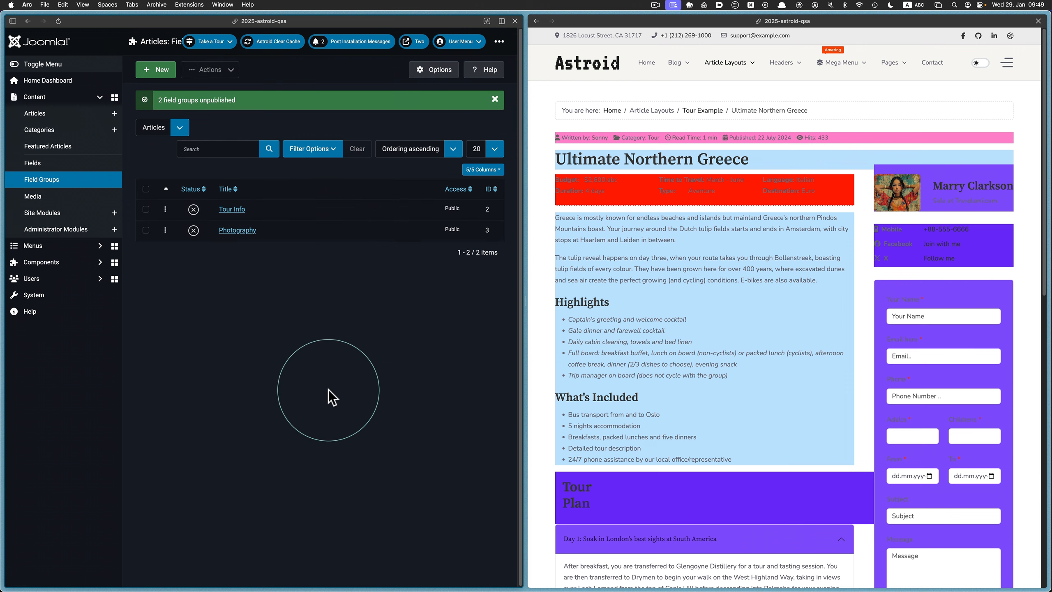
Step: Review the article fields list and reload the front-end Ultimate Northern Greece page to check its custom fields
left_click(31, 165)
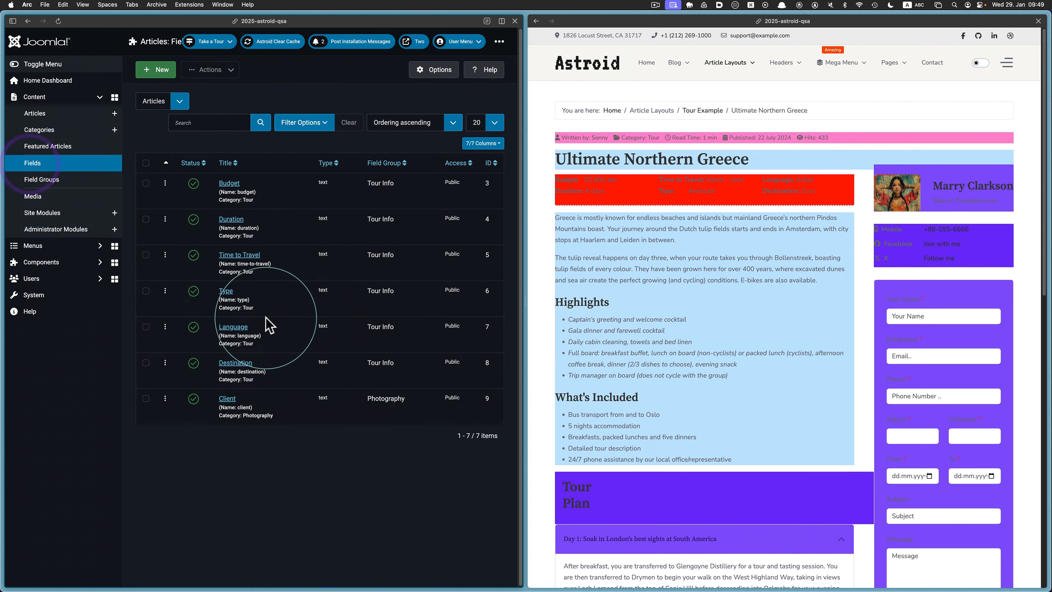
left_click(696, 96)
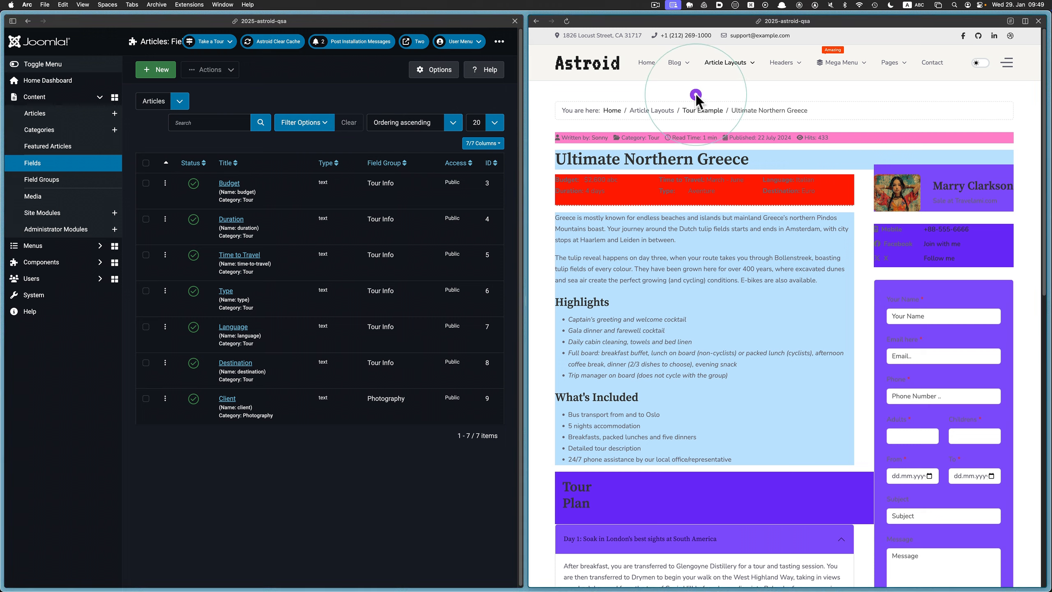
left_click(567, 23)
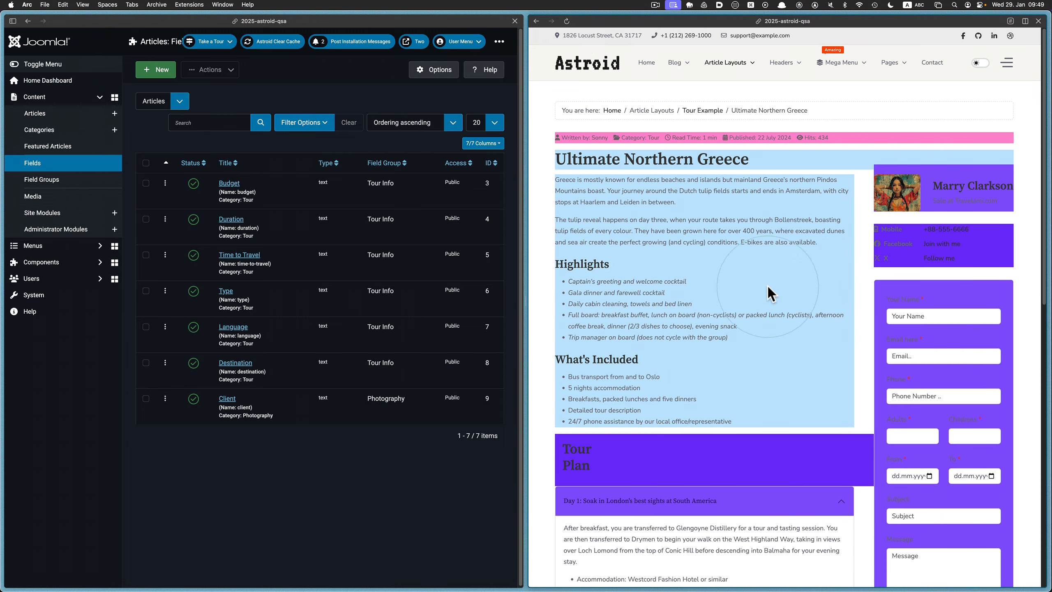
left_click(324, 538)
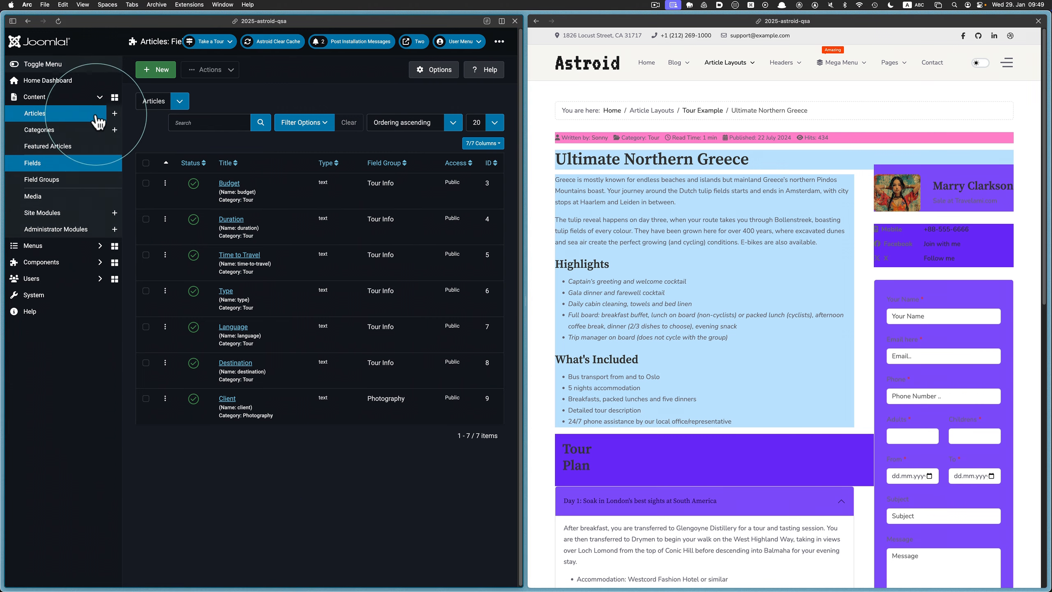
Step: Open the Ultimate Northern Greece article for editing and set its intro image to the amos-bar-zeev green car photo
left_click(93, 101)
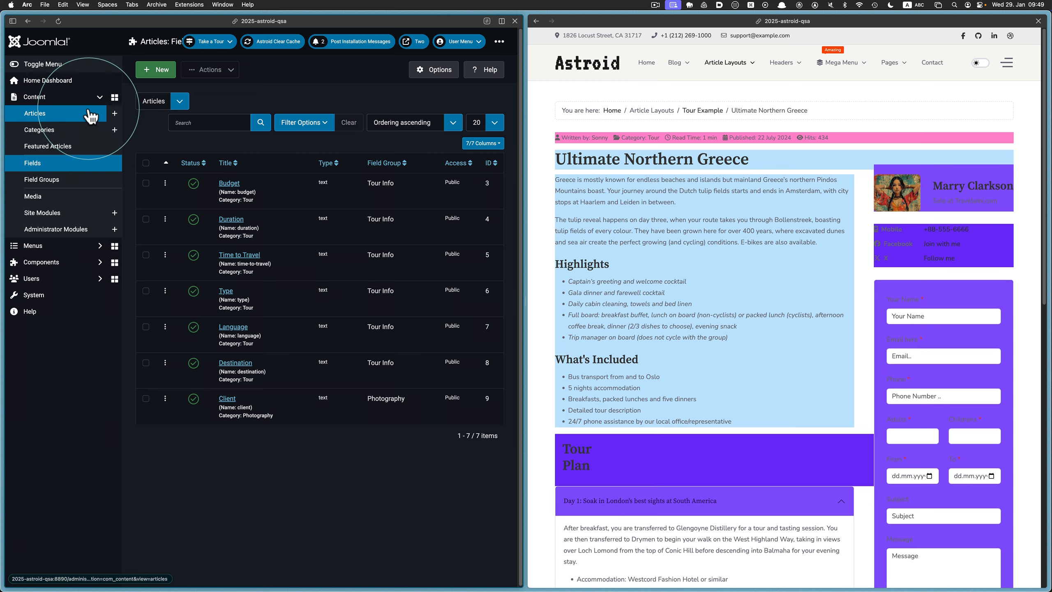
left_click(91, 113)
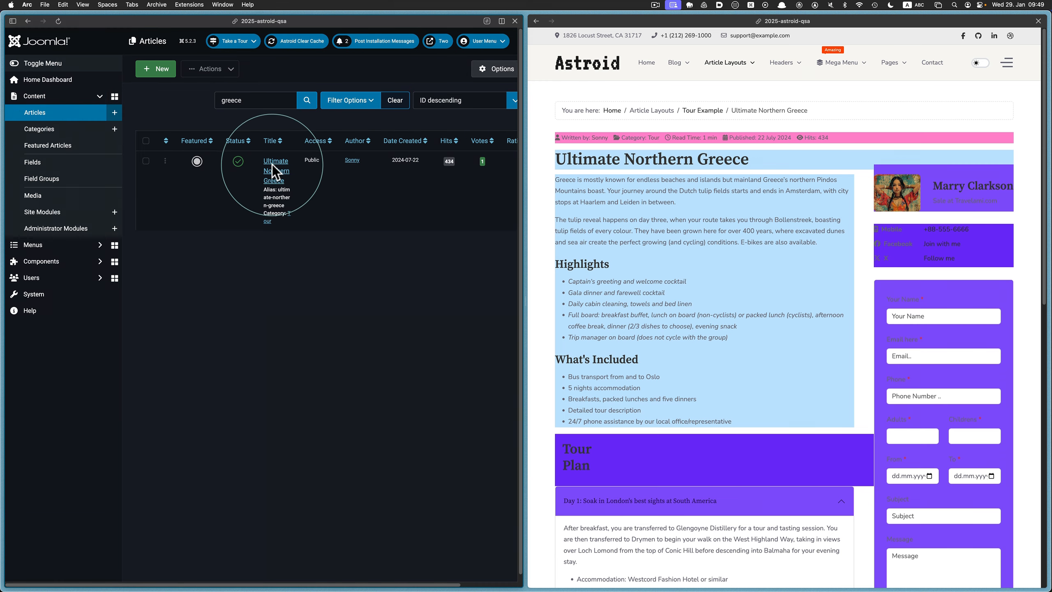
left_click(272, 165)
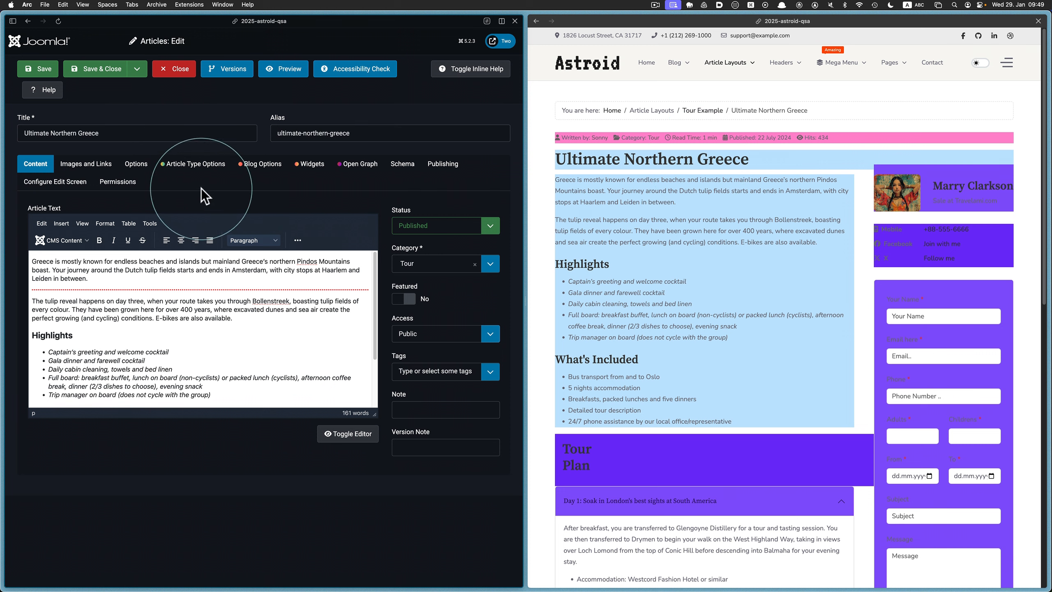
left_click(106, 170)
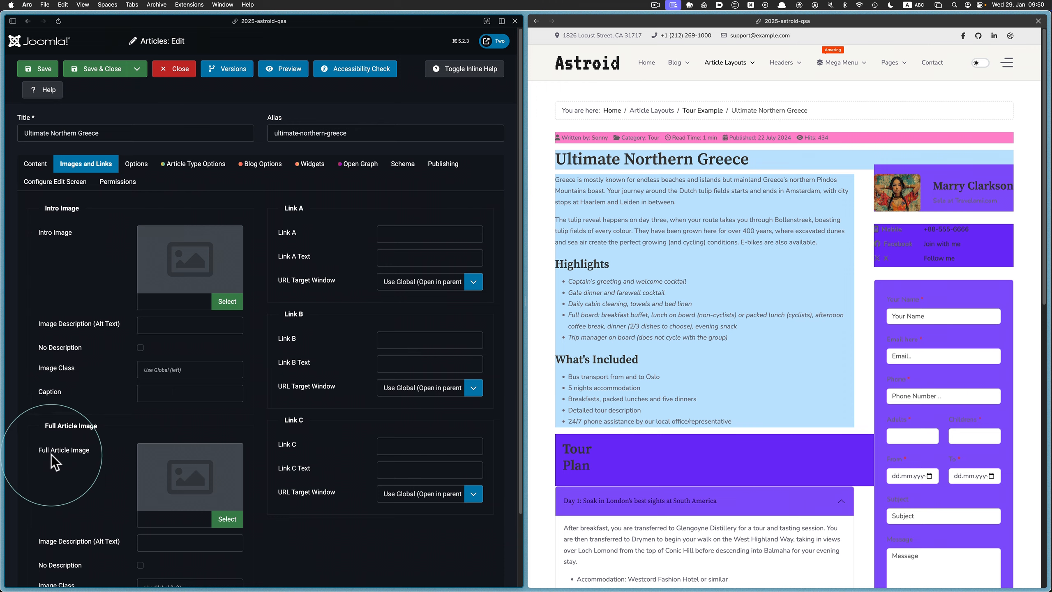
left_click(227, 301)
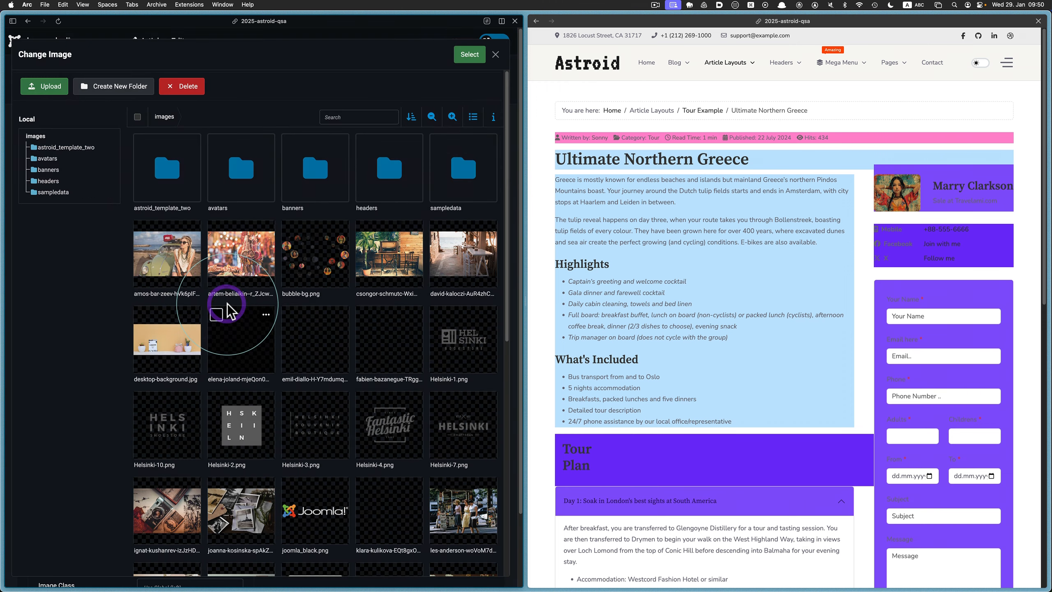
left_click(170, 267)
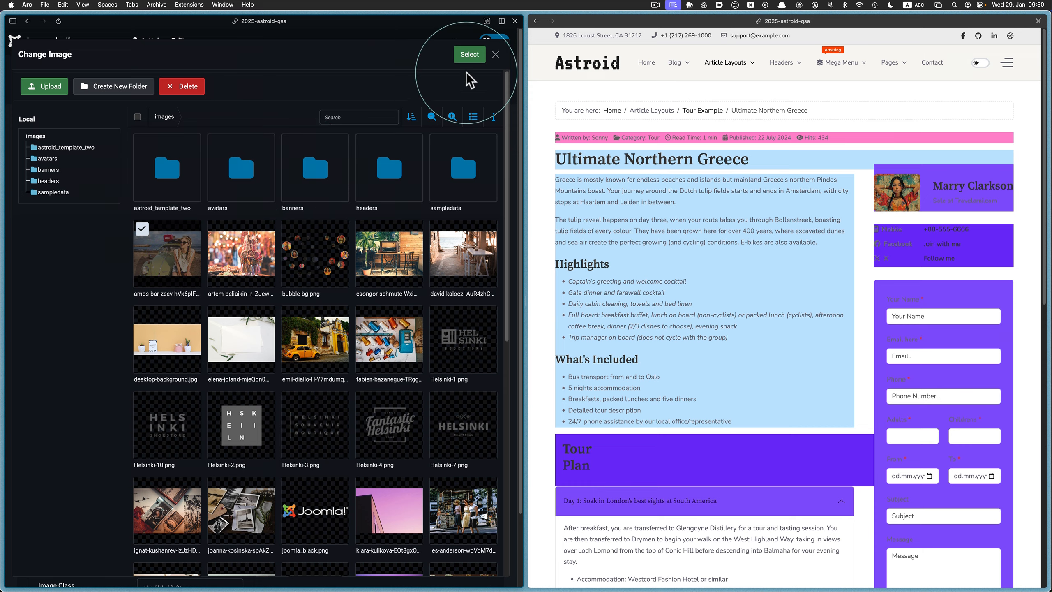
left_click(470, 54)
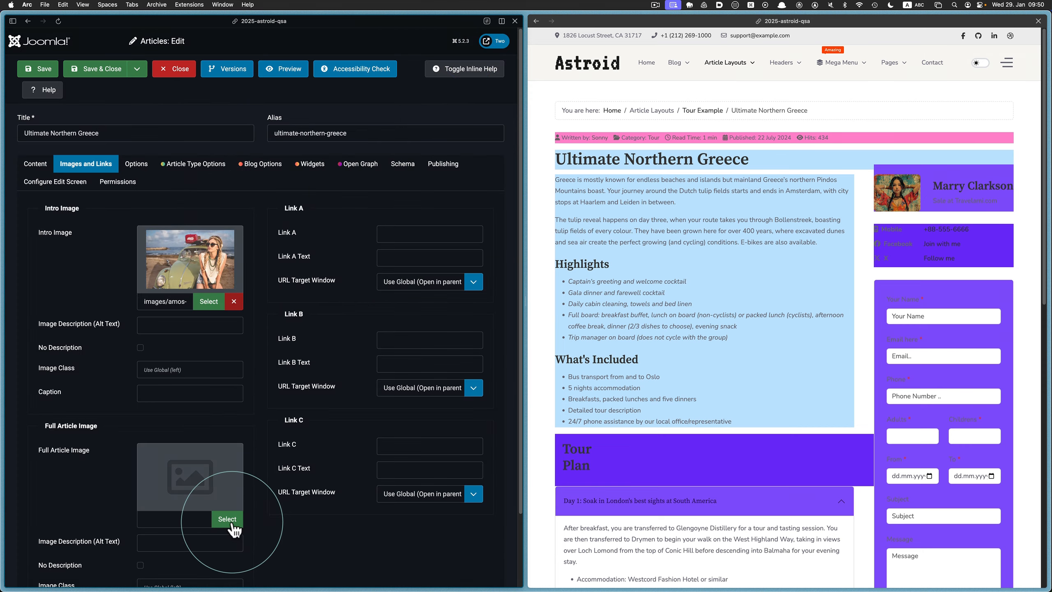
left_click(222, 490)
left_click(224, 517)
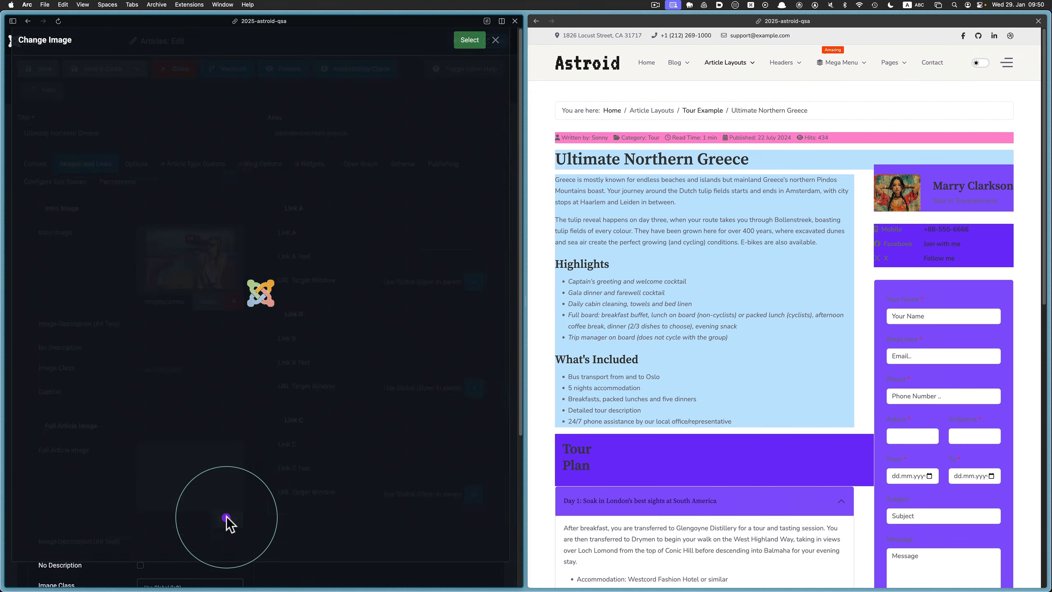
left_click(178, 244)
left_click(469, 55)
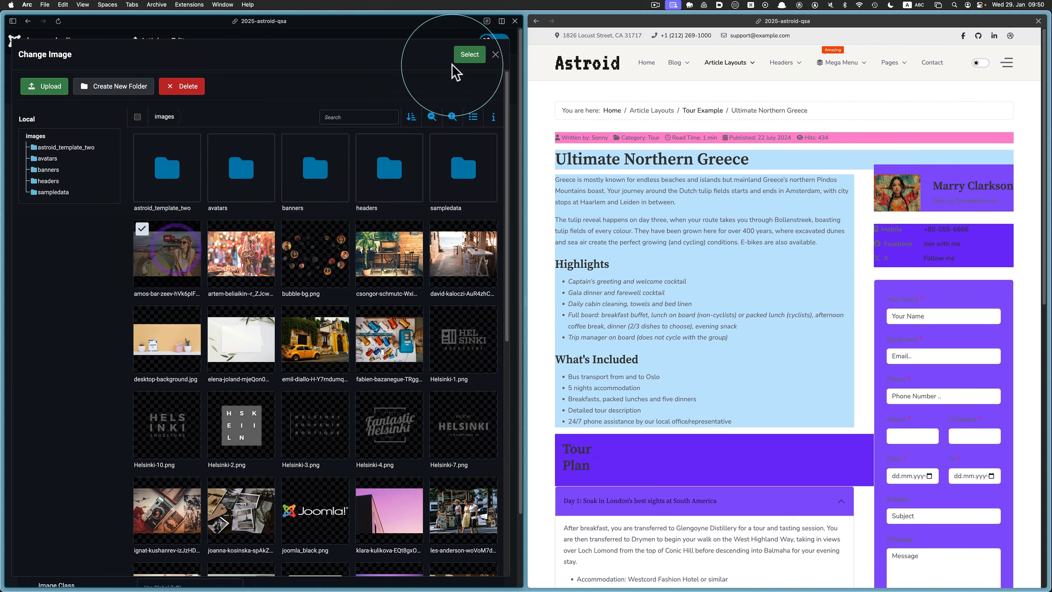
left_click(41, 67)
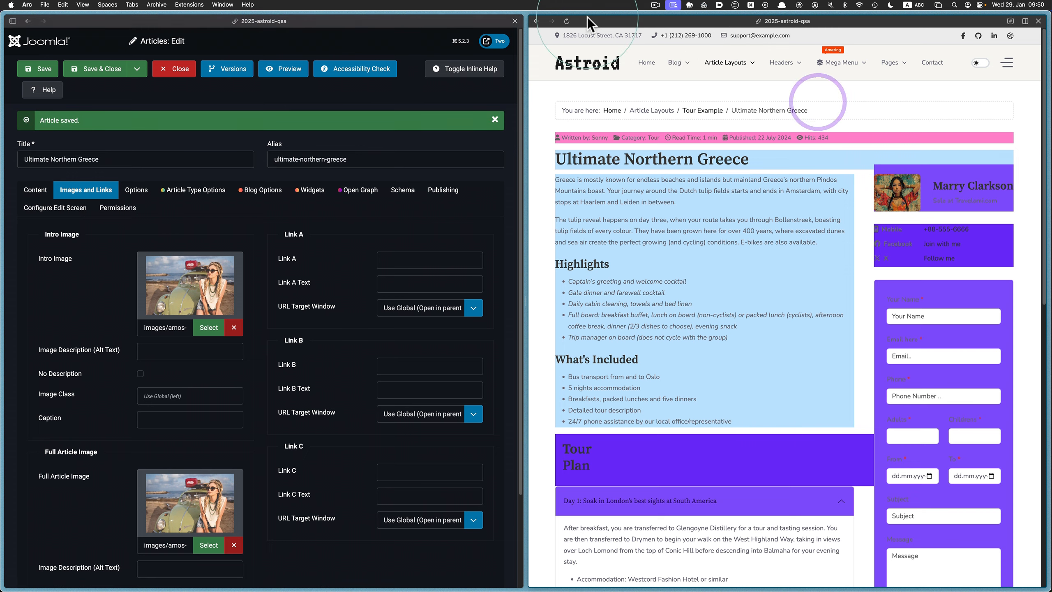
Step: Reload the front-end Ultimate Northern Greece page and examine the full article image and page content
left_click(568, 20)
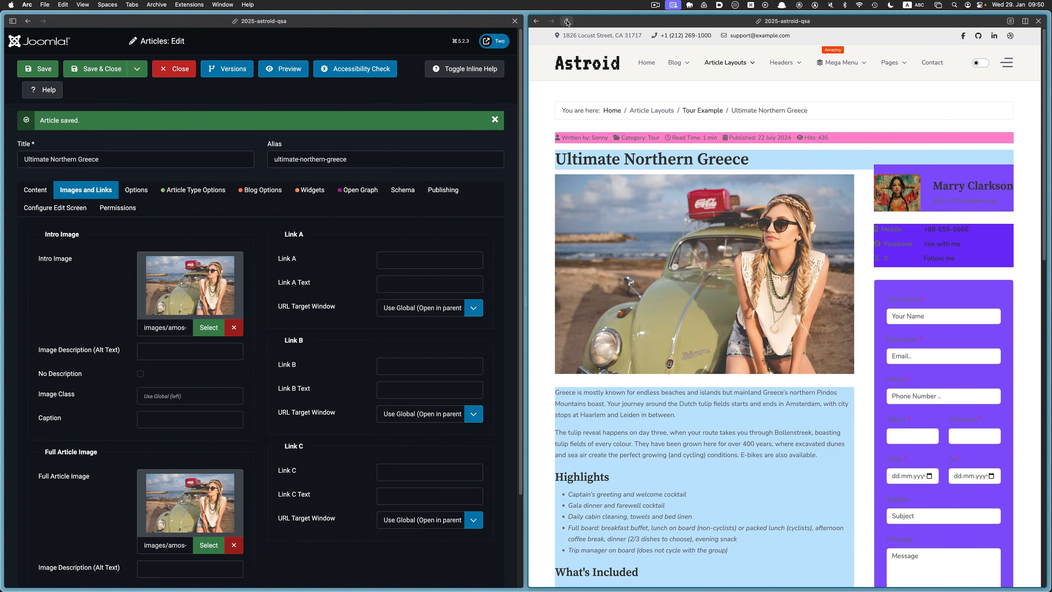
scroll(811, 458, "down", 8)
scroll(810, 458, "up", 10)
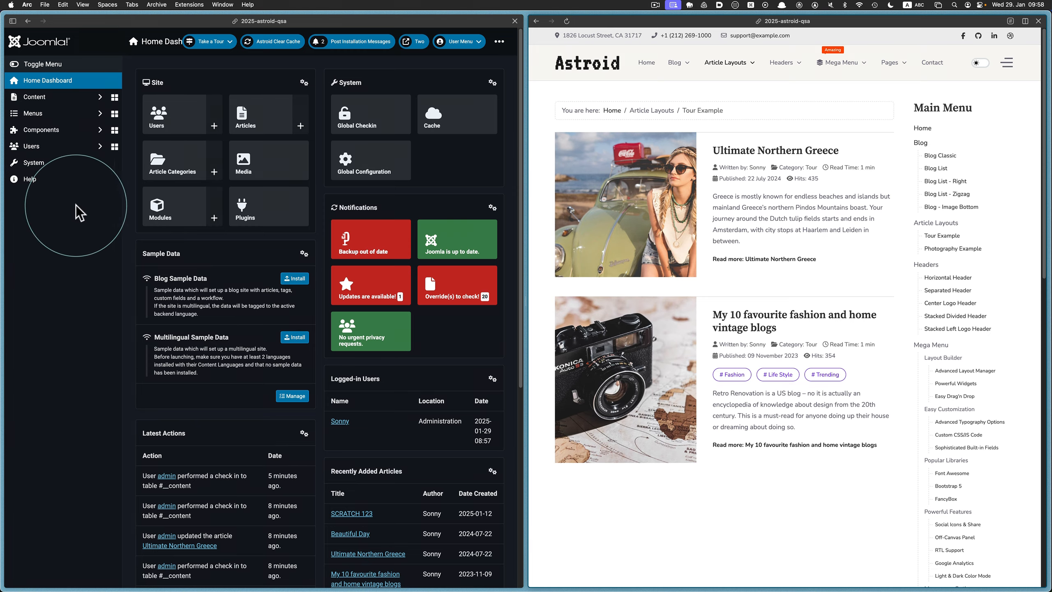
Step: Open the template options of the astroid_template_two - Default site style and display its Article Layout Builder
left_click(64, 171)
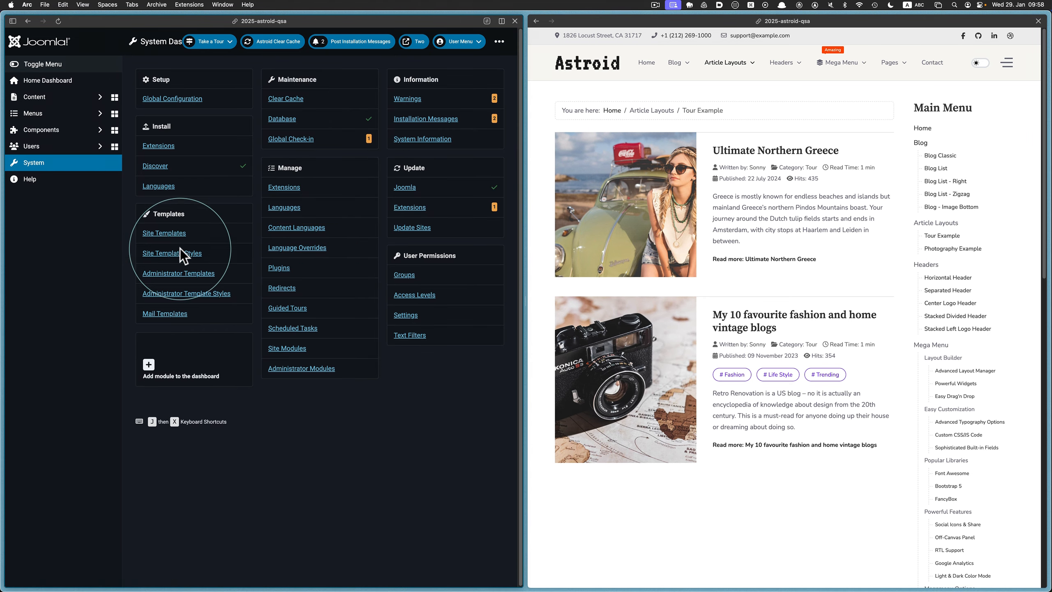
left_click(197, 260)
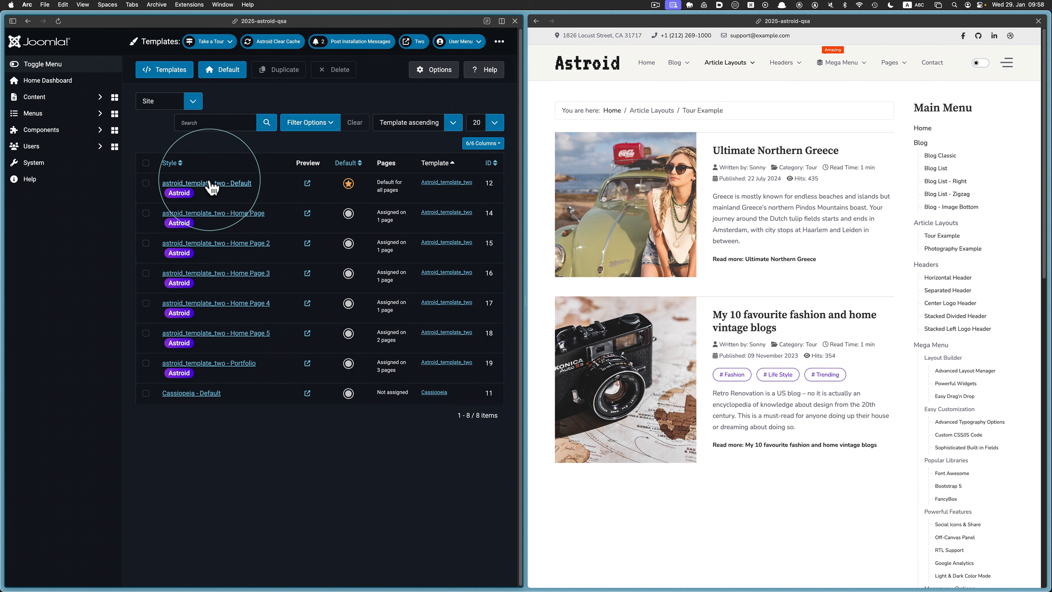
left_click(225, 184)
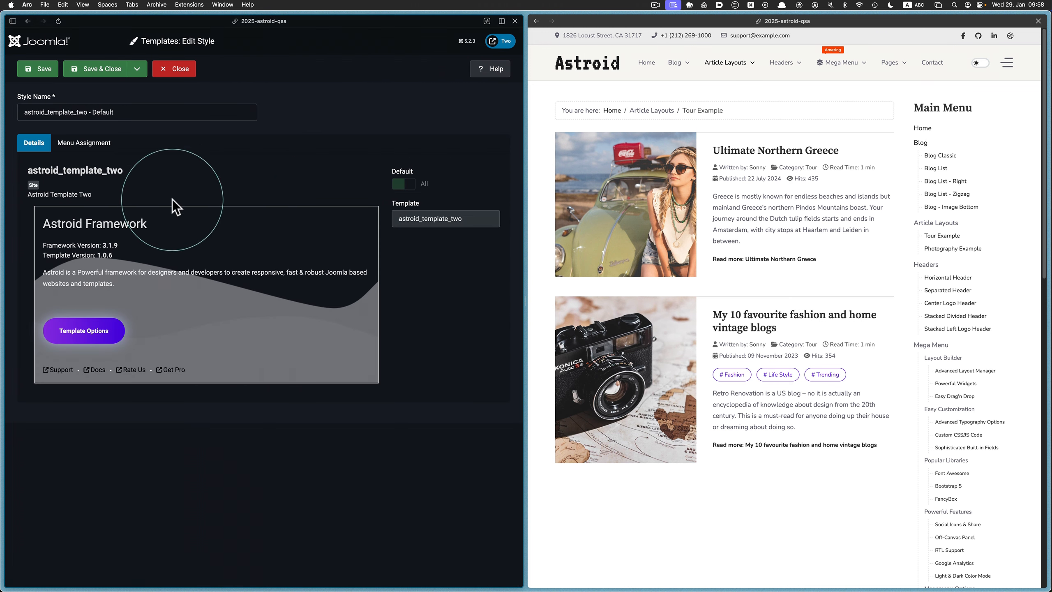
left_click(100, 326)
scroll(86, 327, "down", 5)
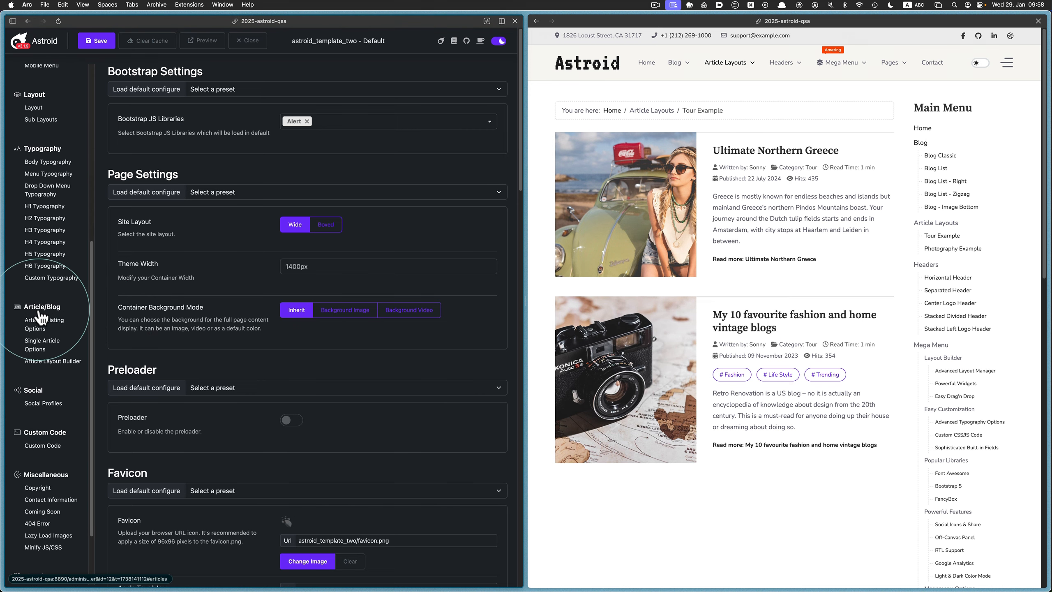
left_click(52, 361)
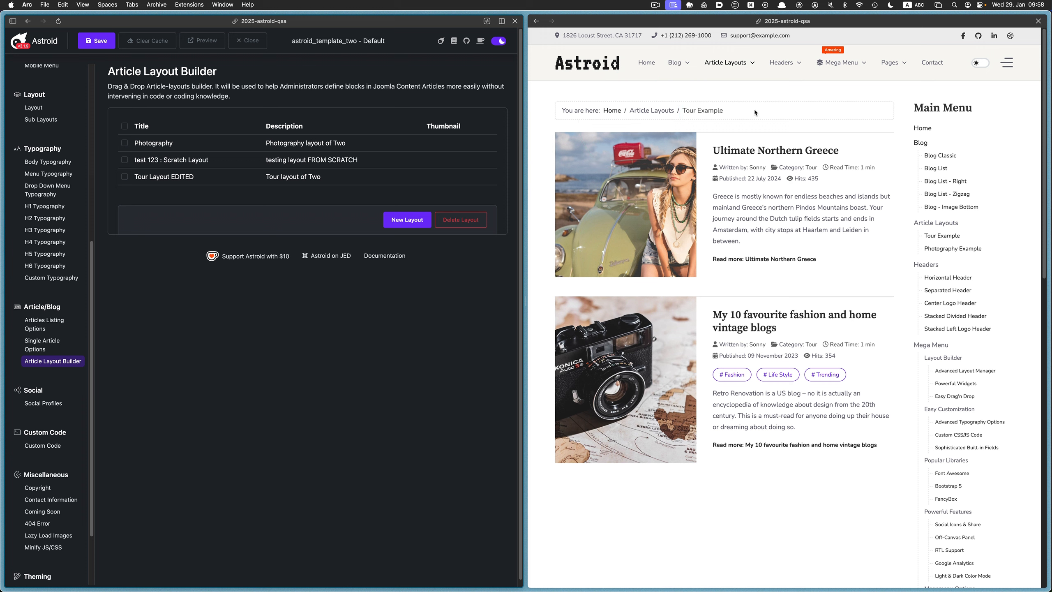
Step: Open the Photography article layout for editing and view the front-end Beautiful Day article under Photography Example
mouse_move(731, 67)
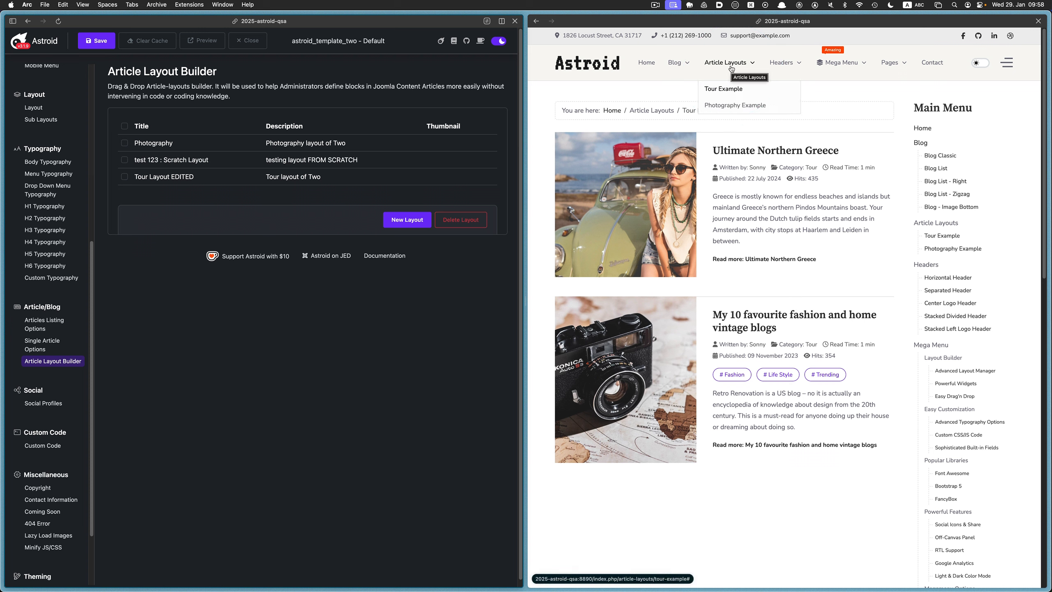
left_click(164, 148)
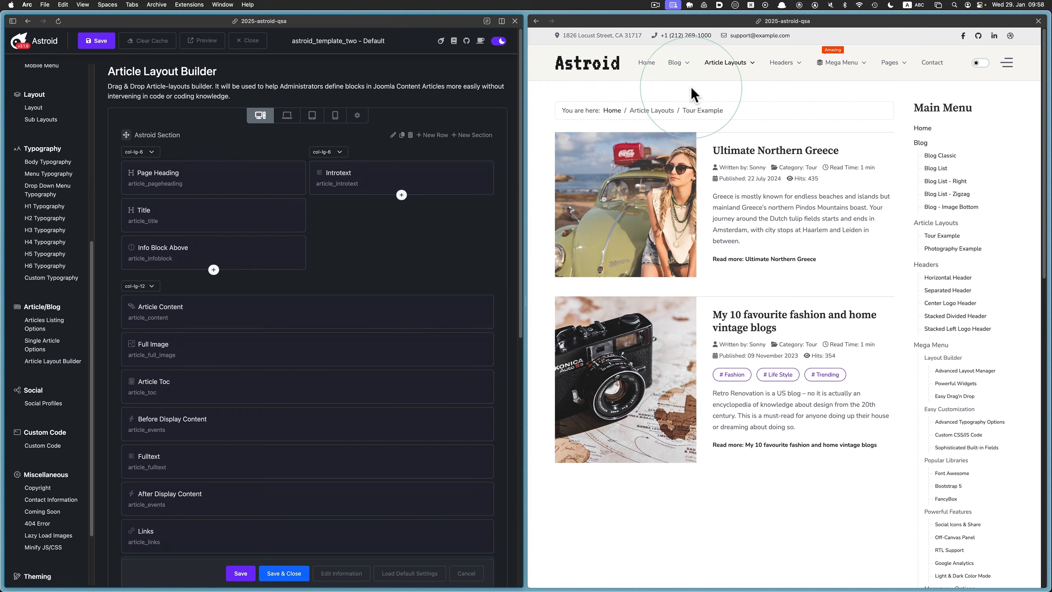
left_click(729, 109)
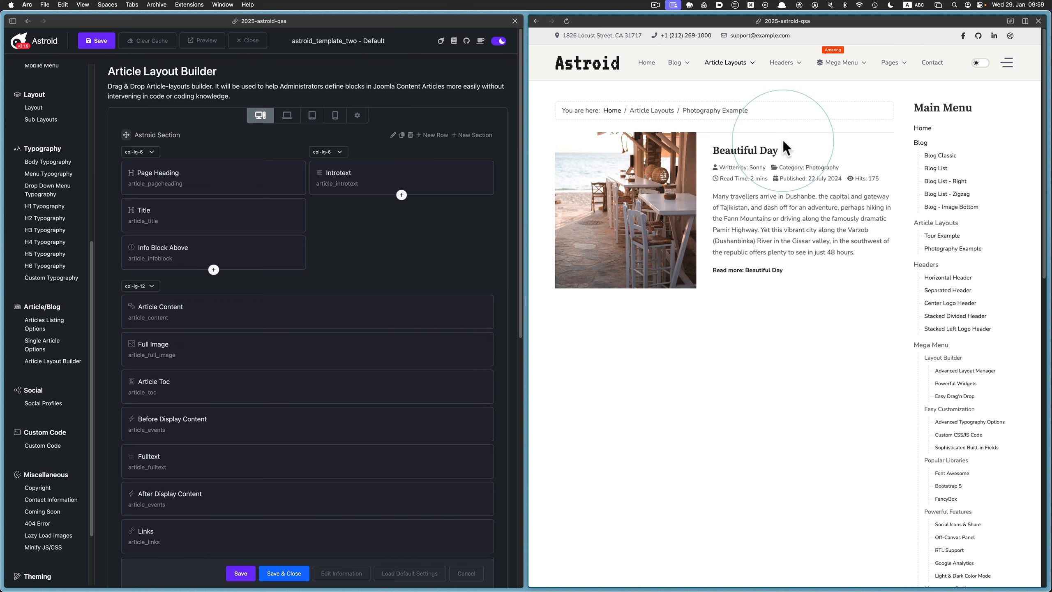
left_click(765, 270)
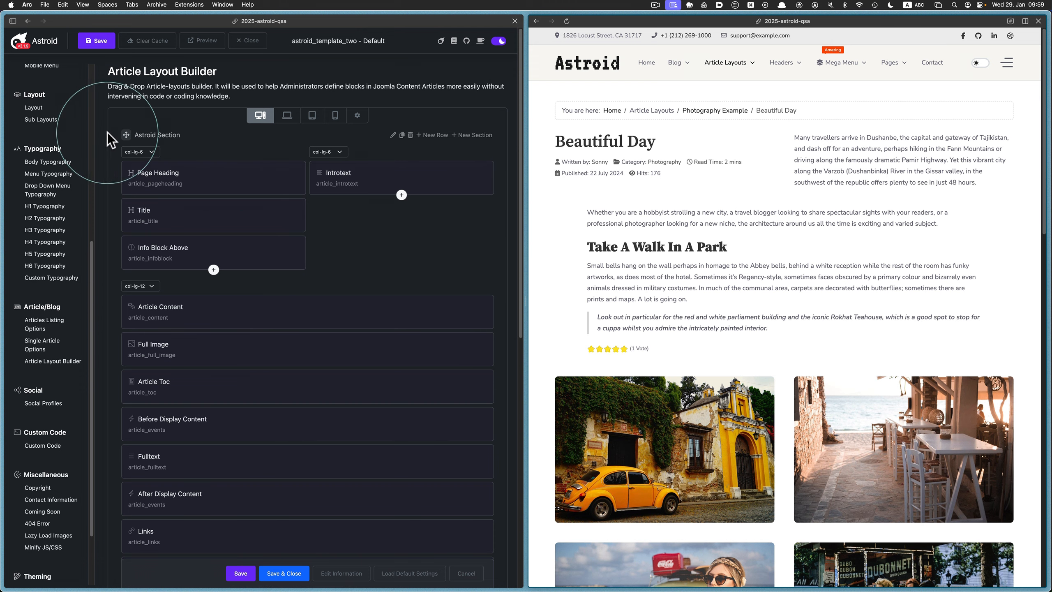
Step: Compare the rows and elements of the Photography layout with the content order on the front-end Beautiful Day page
scroll(145, 238, "down", 1)
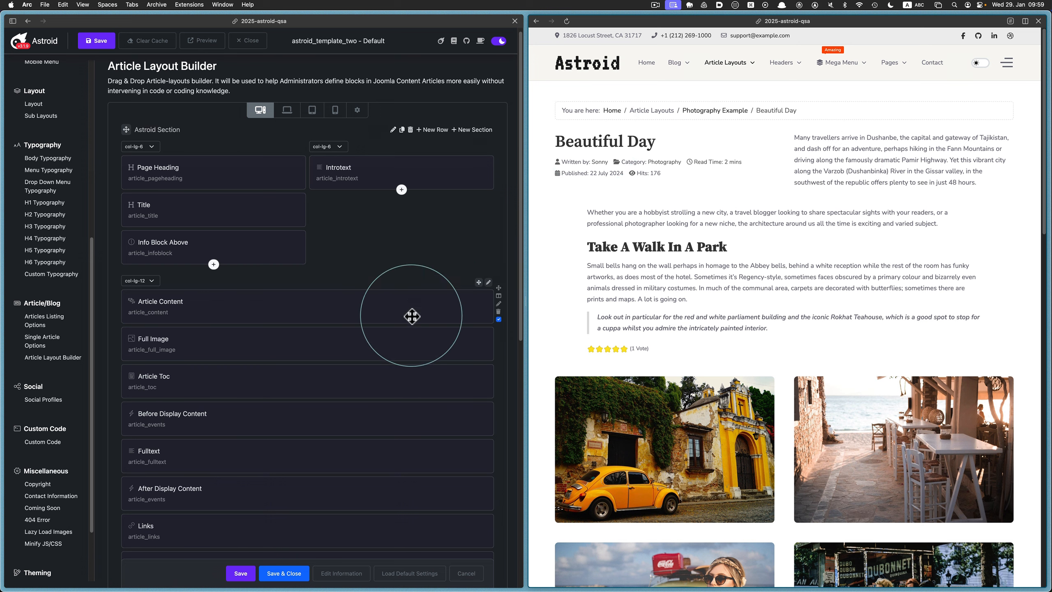
scroll(367, 329, "down", 4)
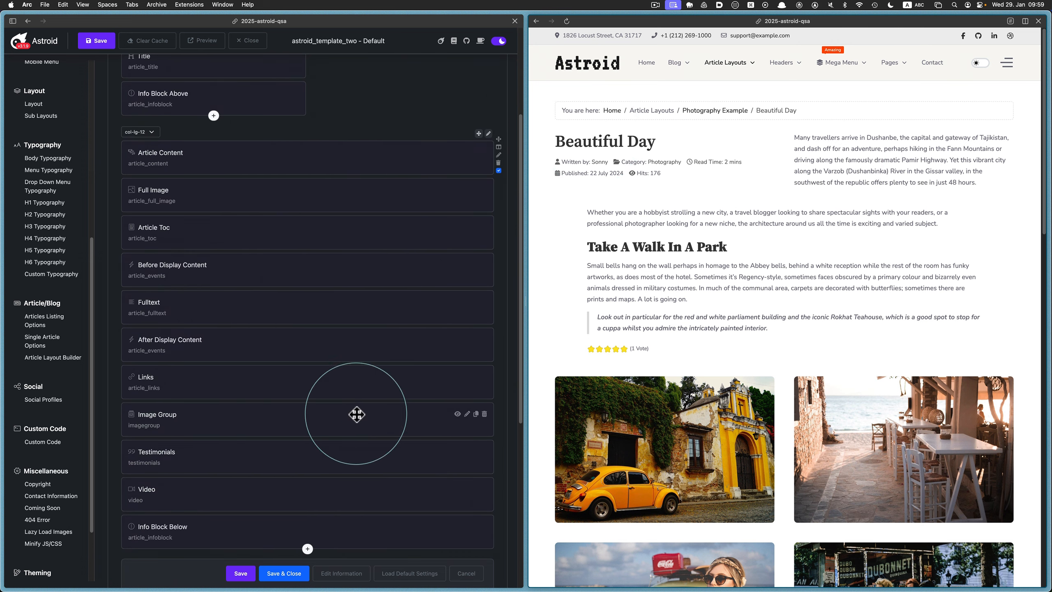
scroll(862, 336, "down", 4)
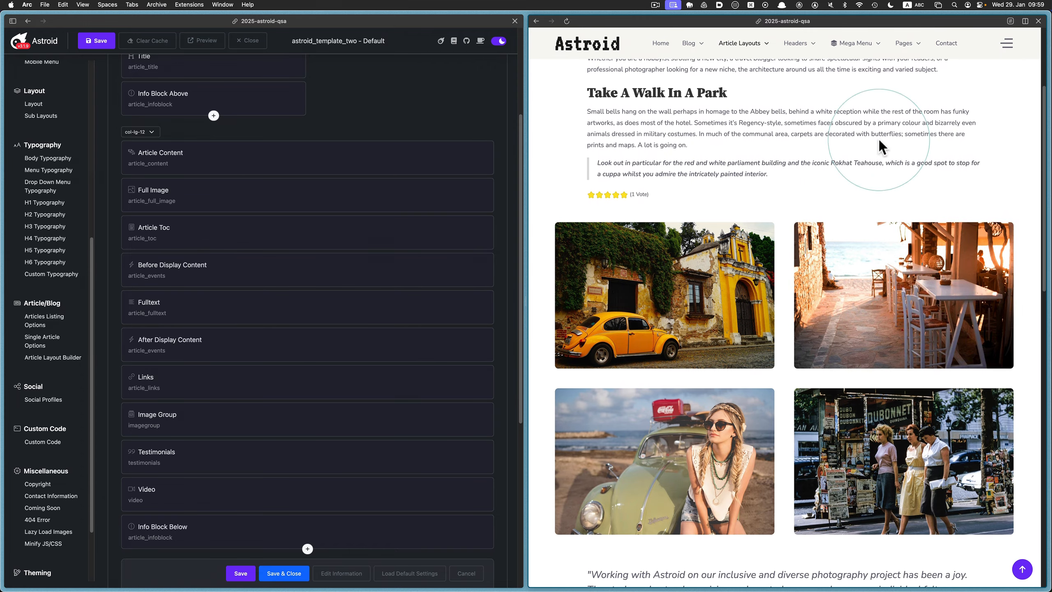
scroll(314, 309, "down", 7)
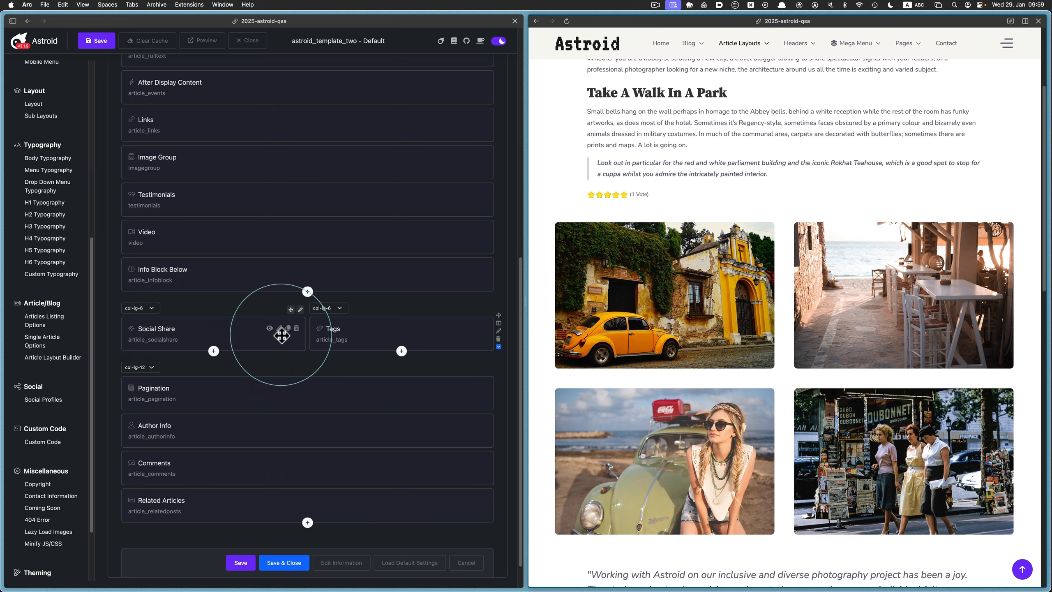
scroll(790, 342, "down", 4)
scroll(791, 343, "down", 10)
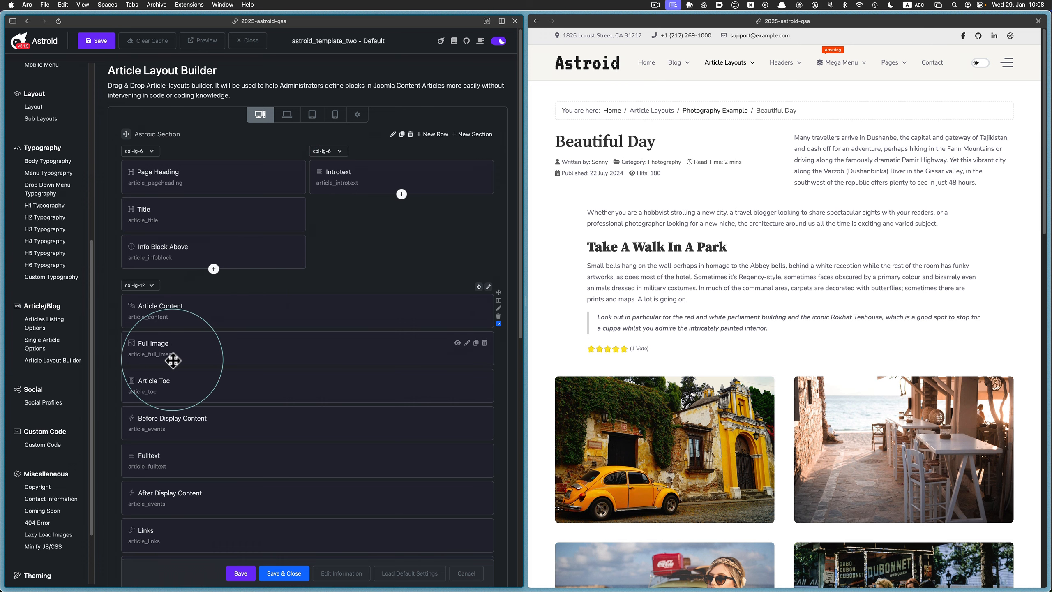
scroll(174, 359, "down", 5)
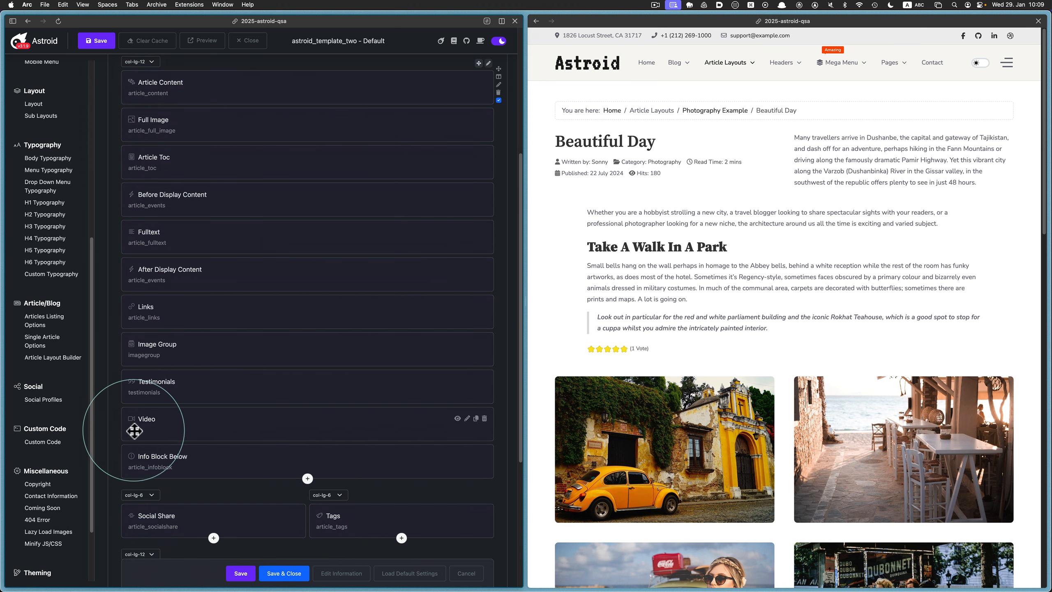
left_click_drag(165, 434, 278, 391)
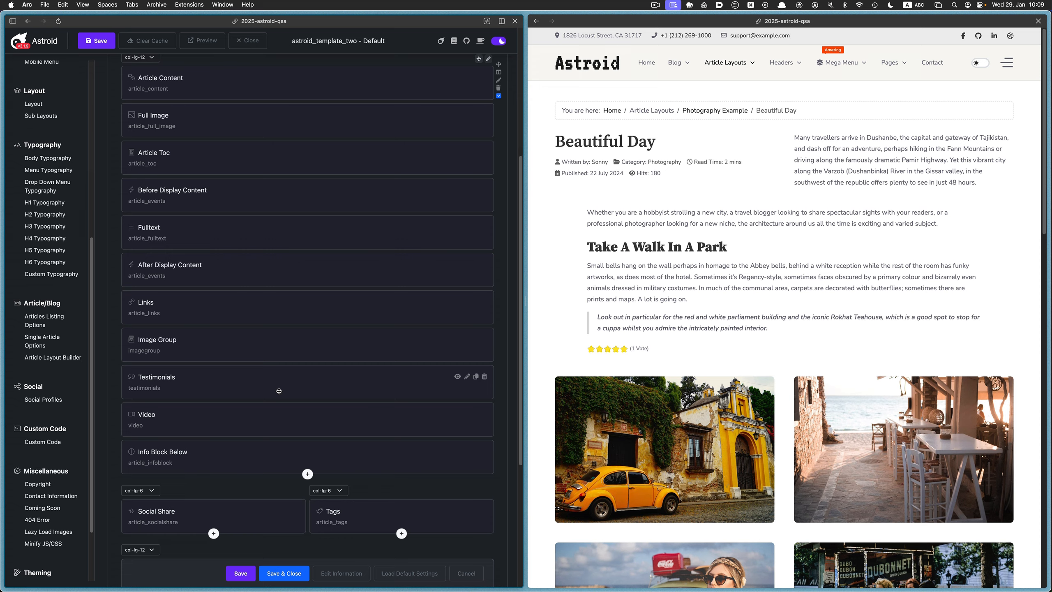
scroll(279, 392, "up", 6)
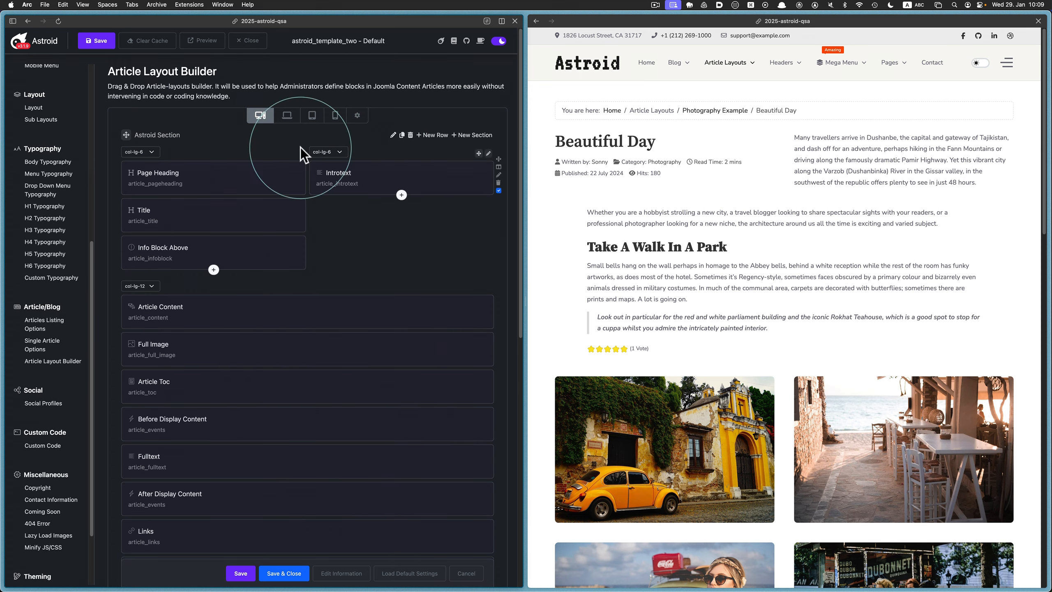
scroll(159, 290, "down", 3)
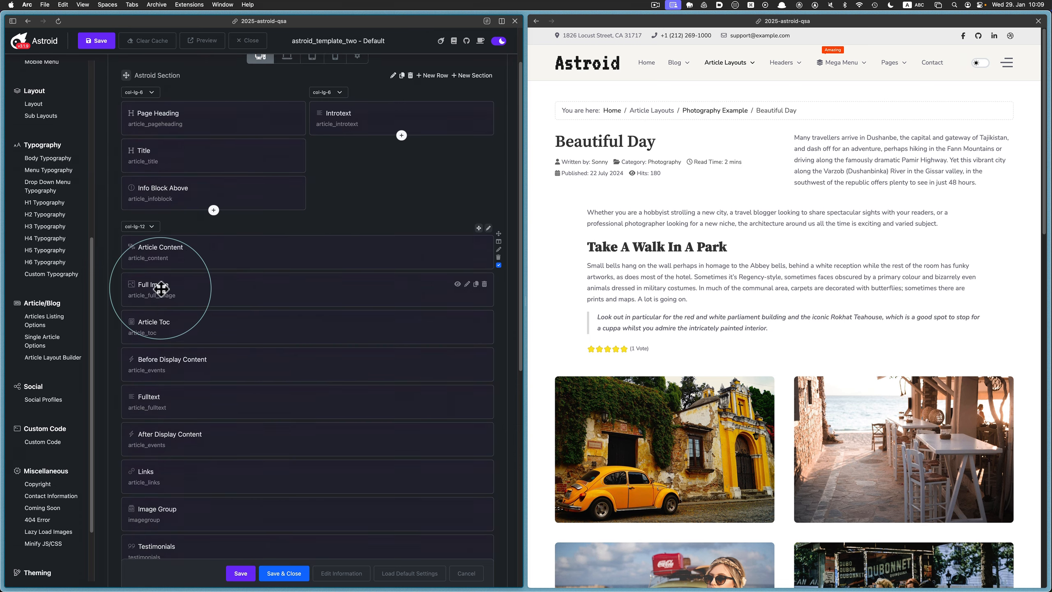
scroll(261, 307, "down", 10)
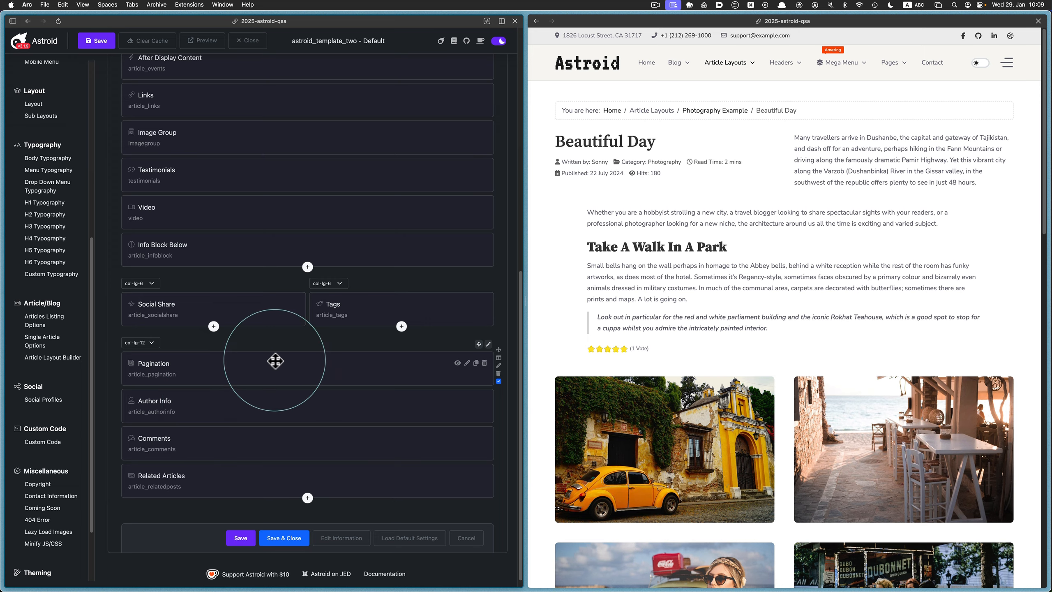
scroll(274, 360, "up", 13)
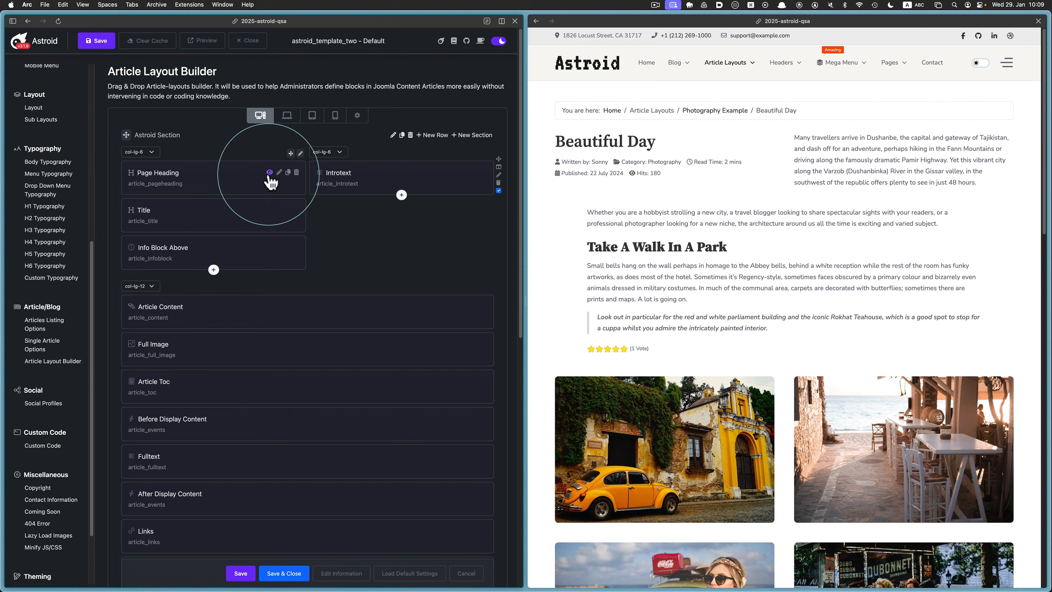
Step: Hide the Page Heading element, save the Photography layout, and reload the Beautiful Day page to check its heading
left_click(241, 574)
left_click(649, 201)
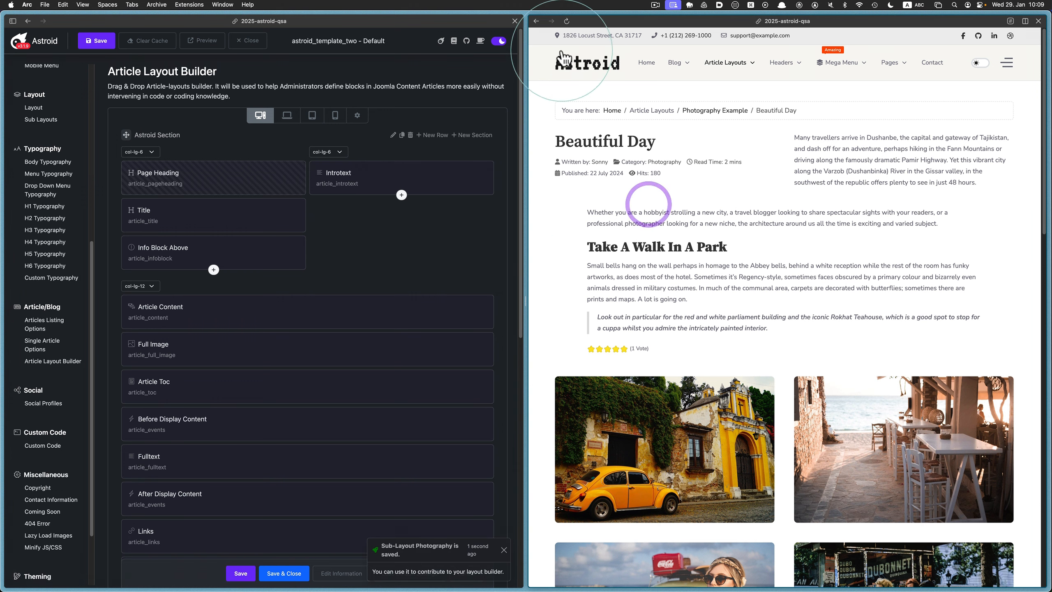
left_click(567, 21)
left_click_drag(665, 141, 554, 138)
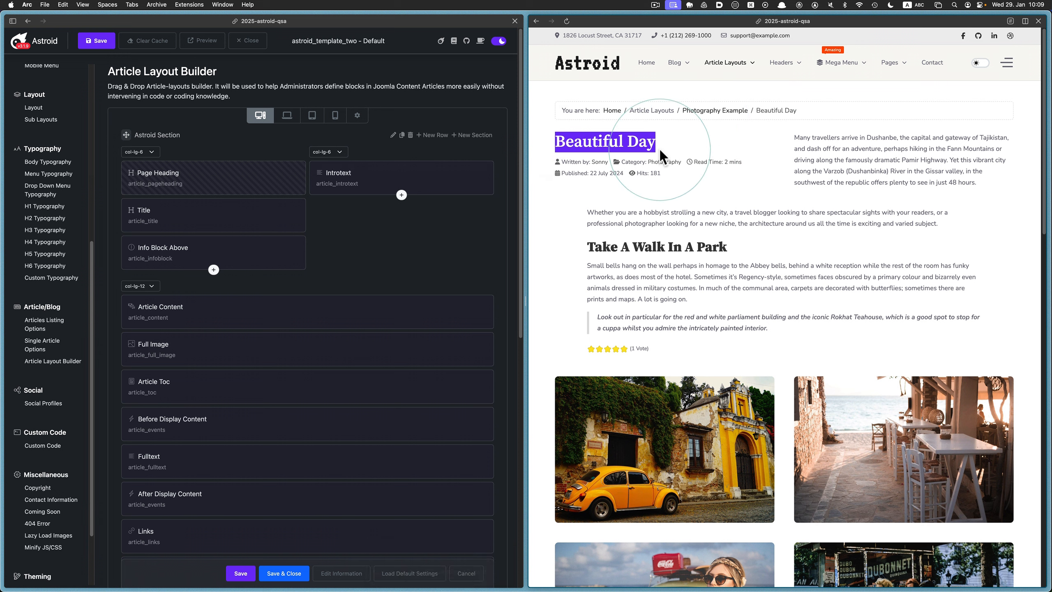
left_click(715, 148)
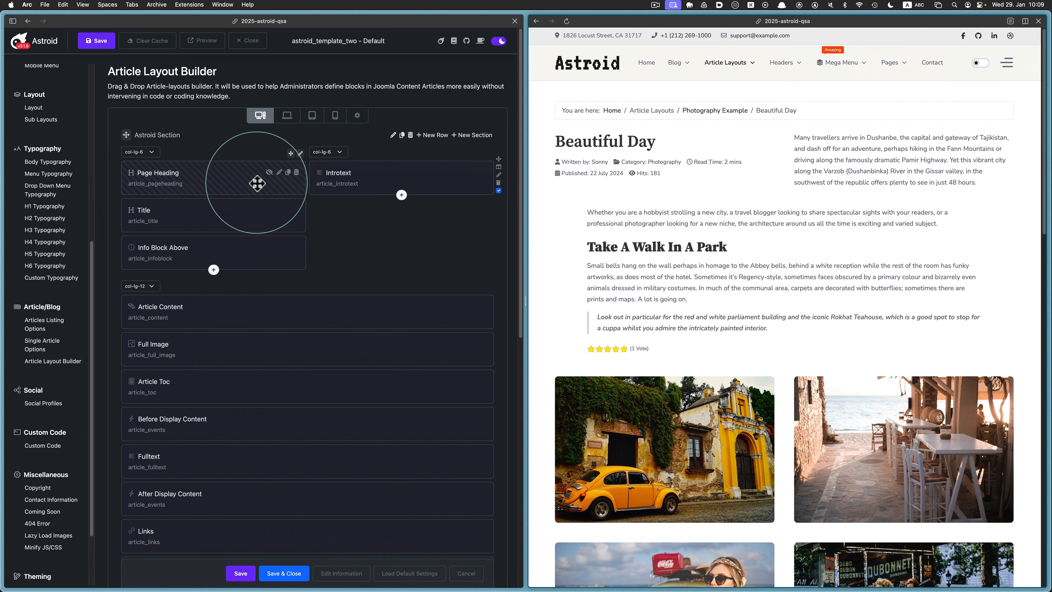
Step: Show the Page Heading element again, hide the Title element, then save the layout and reload the Beautiful Day page
left_click(269, 173)
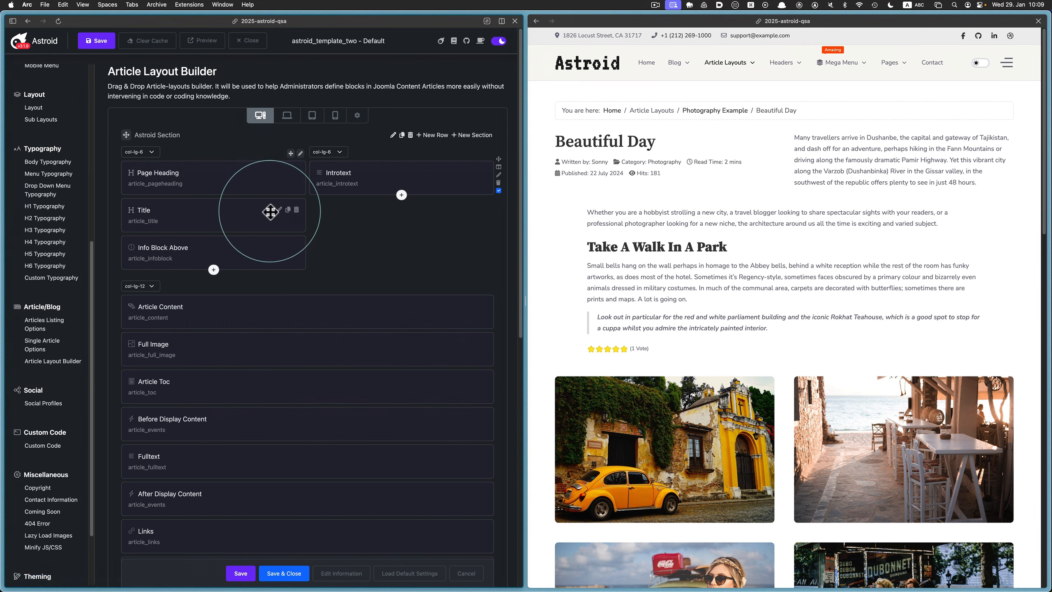
left_click(269, 209)
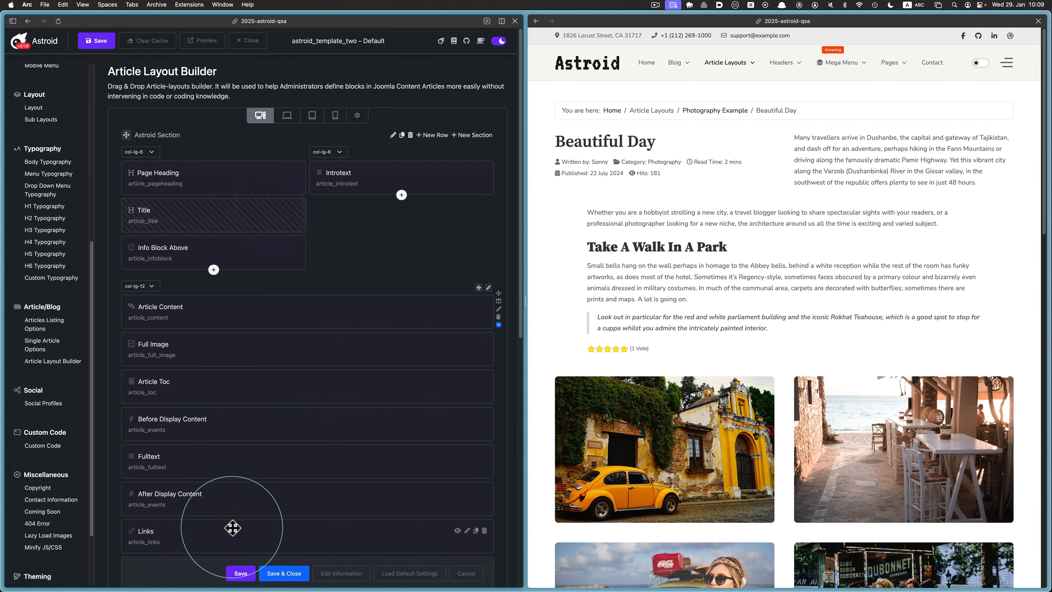
left_click(247, 572)
left_click(624, 164)
left_click(566, 21)
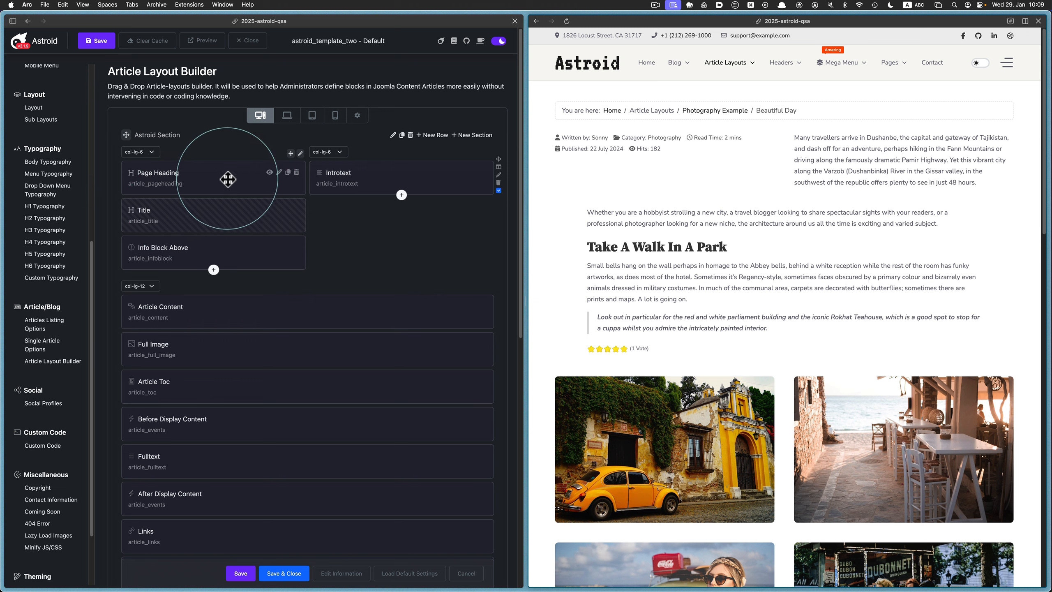
Step: Make the Title element visible again, save the Photography layout, and reload the Beautiful Day page
left_click(269, 210)
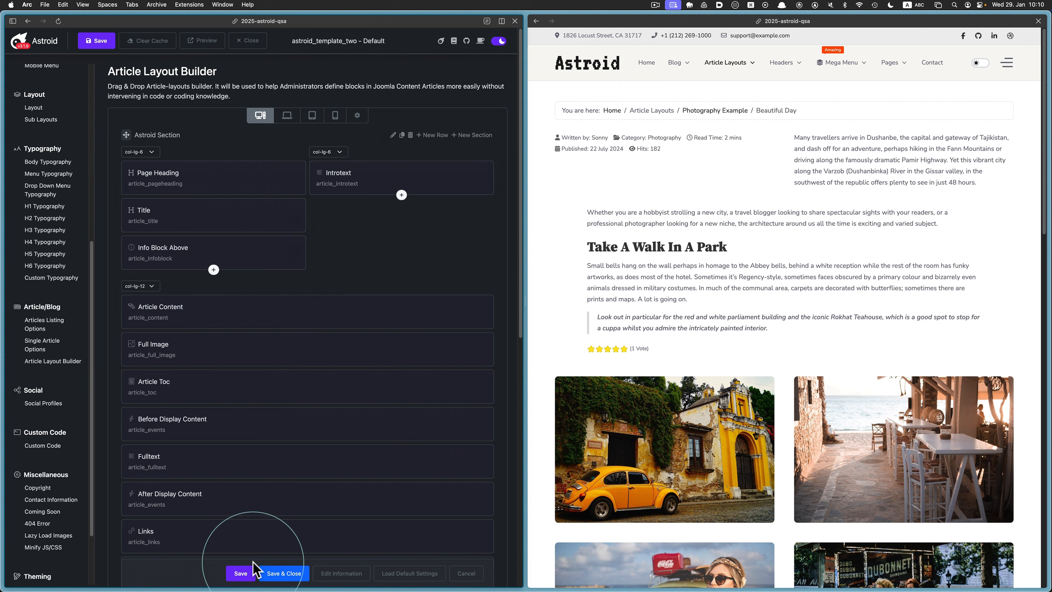
left_click(244, 575)
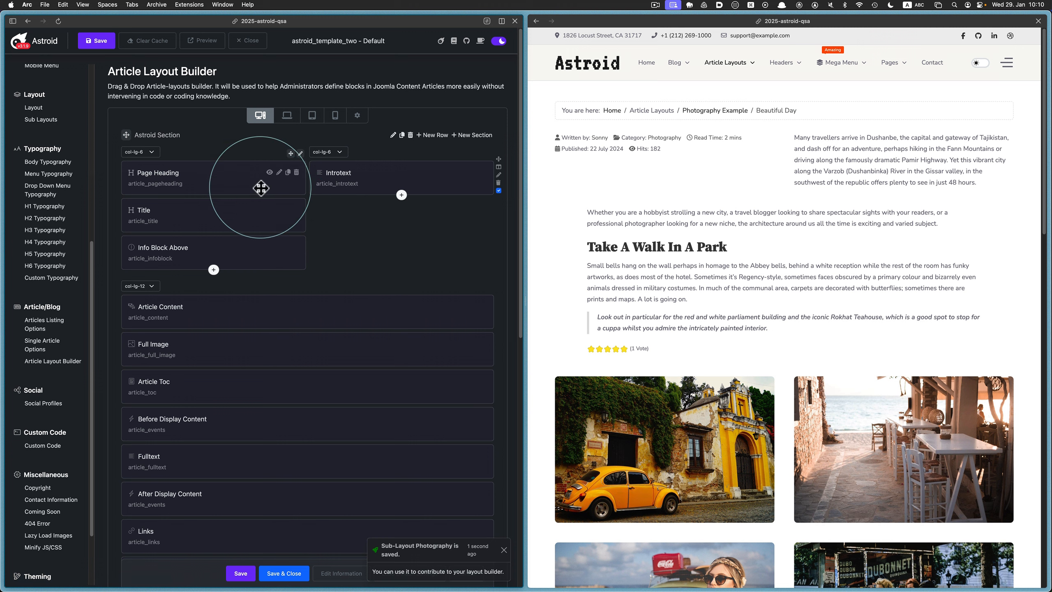
left_click(609, 178)
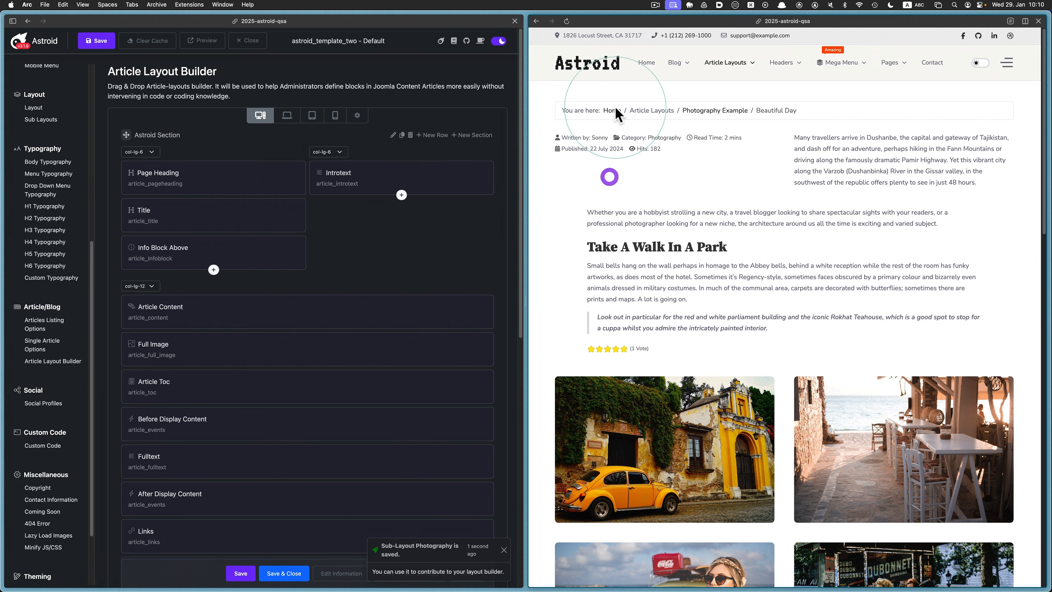
left_click(568, 22)
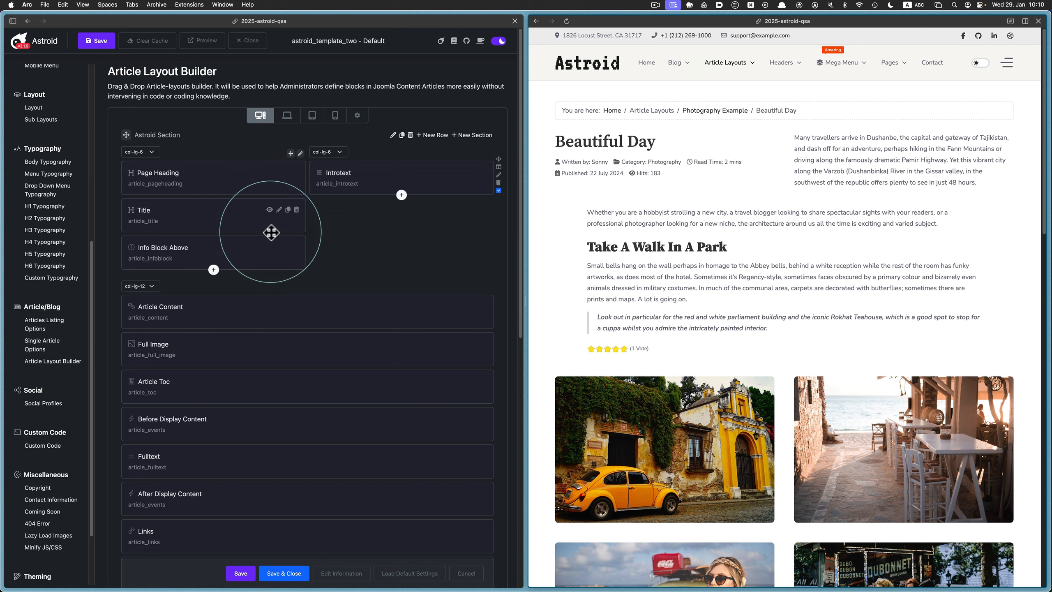
Step: Examine the Social Share and Tags row in the layout against the share links and author box on the Beautiful Day page
scroll(369, 262, "down", 10)
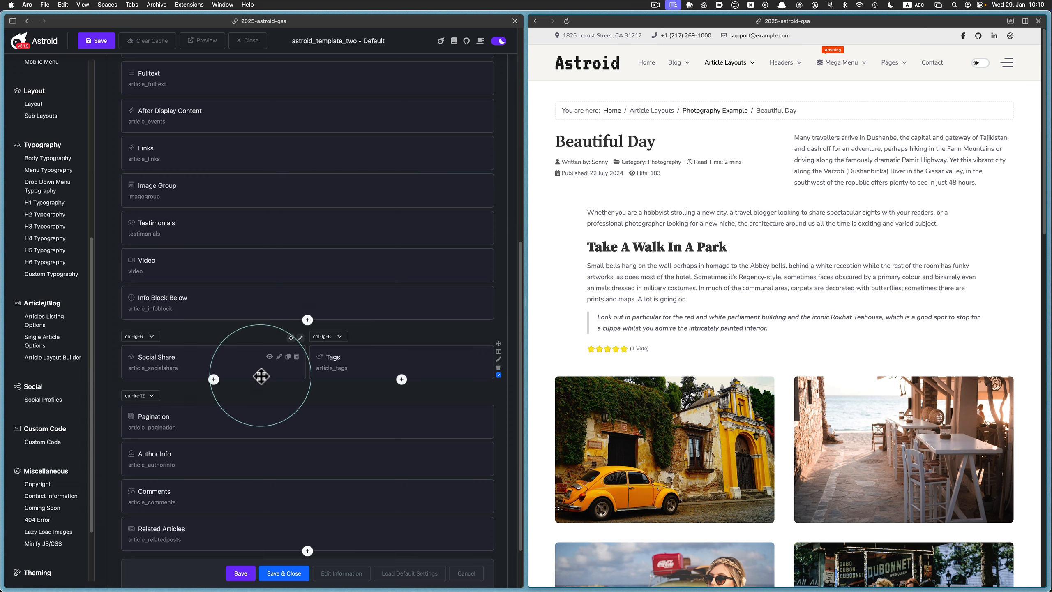
scroll(604, 302, "down", 4)
scroll(601, 300, "down", 15)
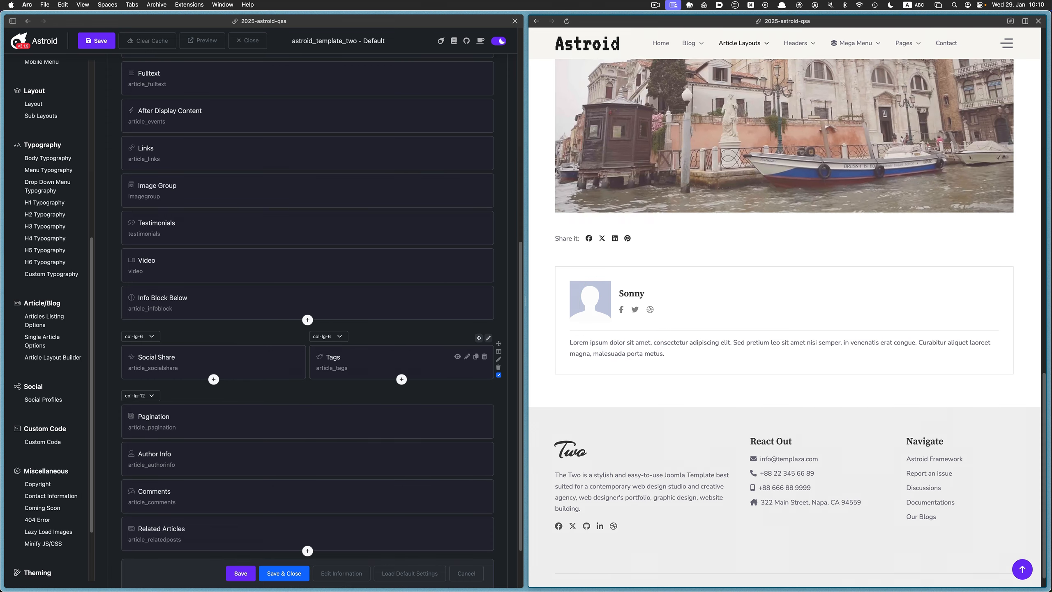
left_click_drag(350, 363, 181, 364)
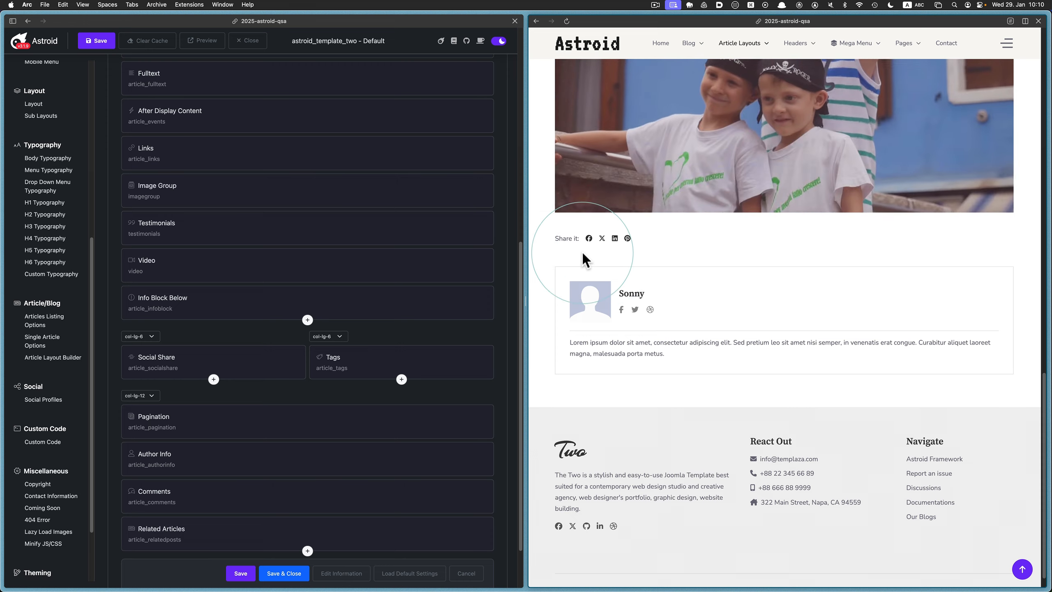
scroll(418, 335, "up", 3)
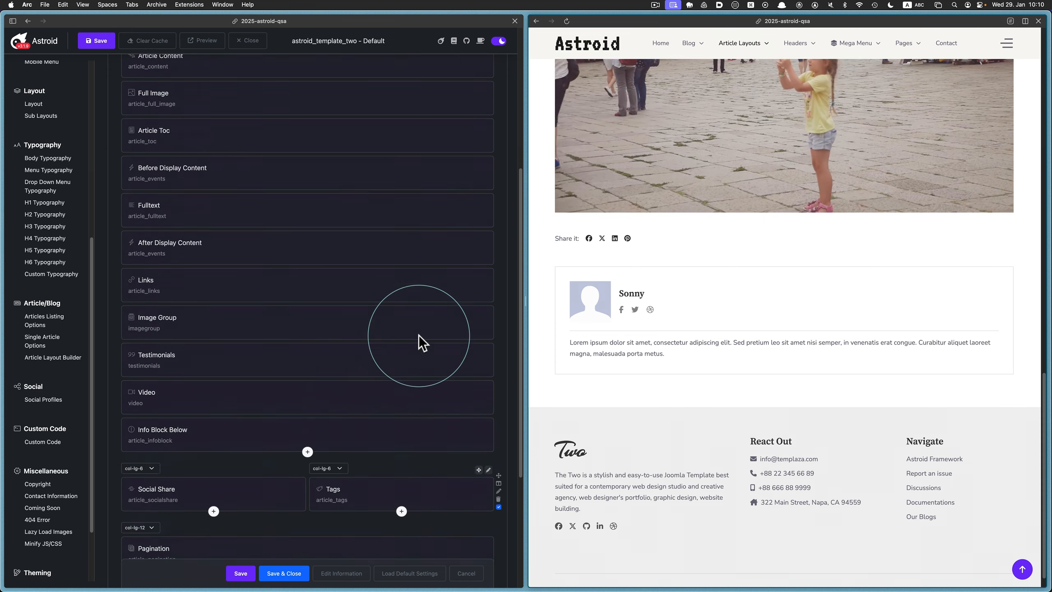
scroll(418, 335, "up", 5)
scroll(791, 351, "up", 10)
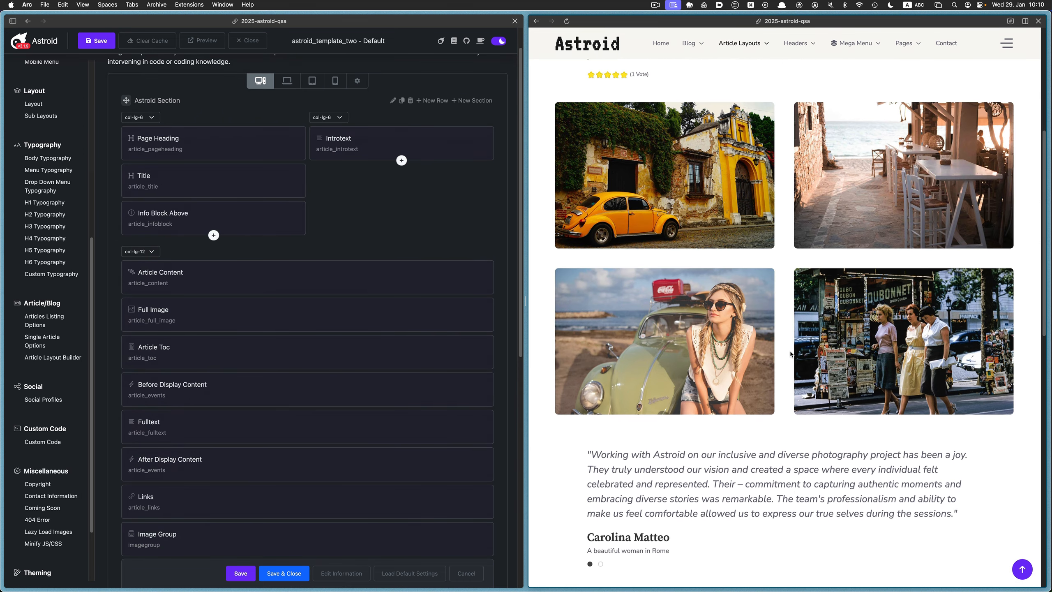
Step: Review the Video element's general settings against the embedded video on the Beautiful Day page, and close the settings without saving
scroll(791, 353, "up", 4)
scroll(791, 354, "down", 7)
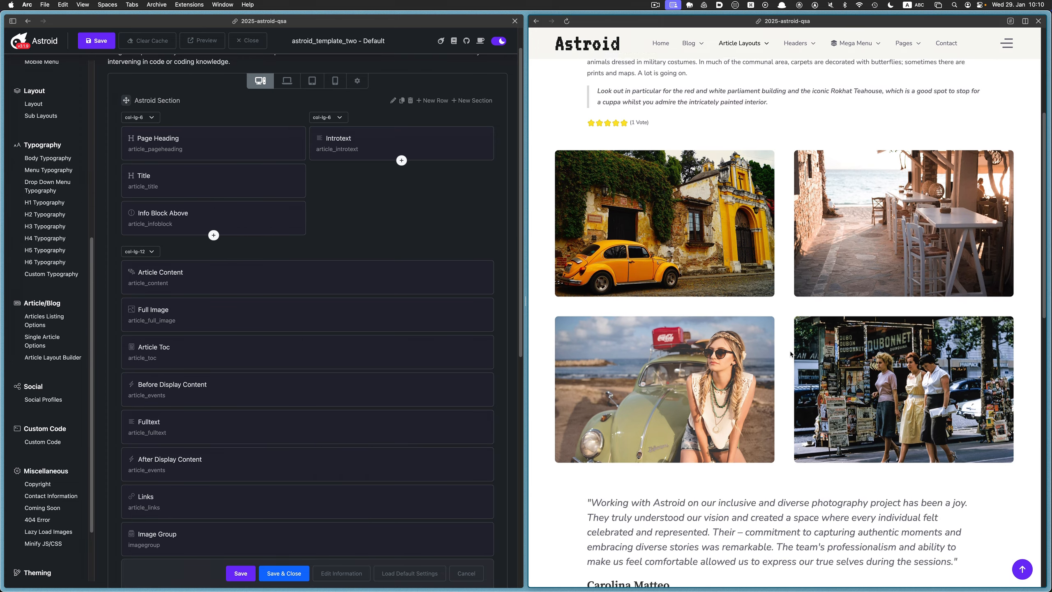
scroll(350, 380, "down", 4)
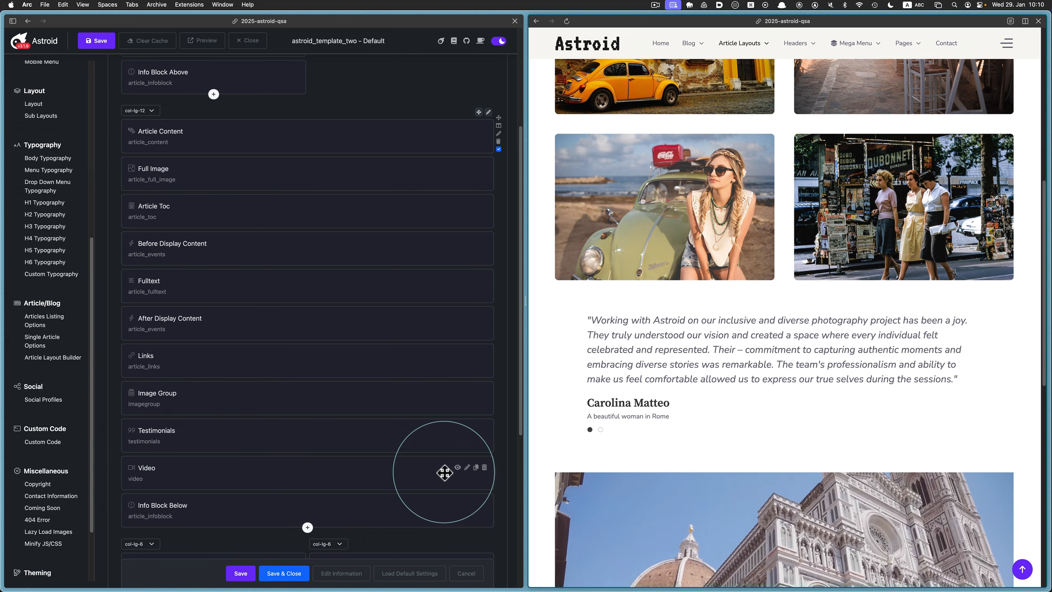
left_click(467, 467)
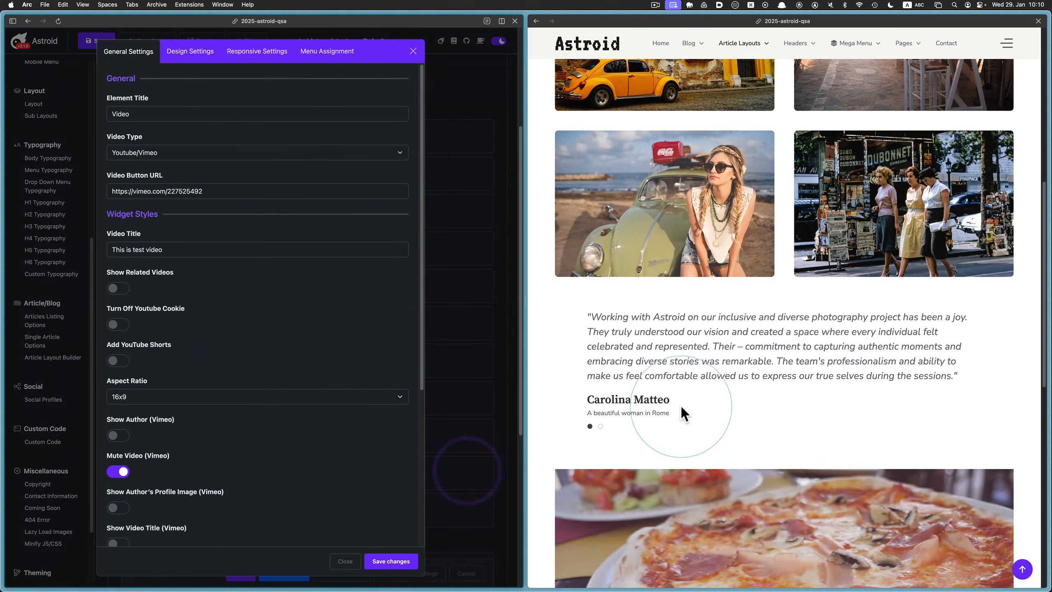
scroll(682, 406, "down", 5)
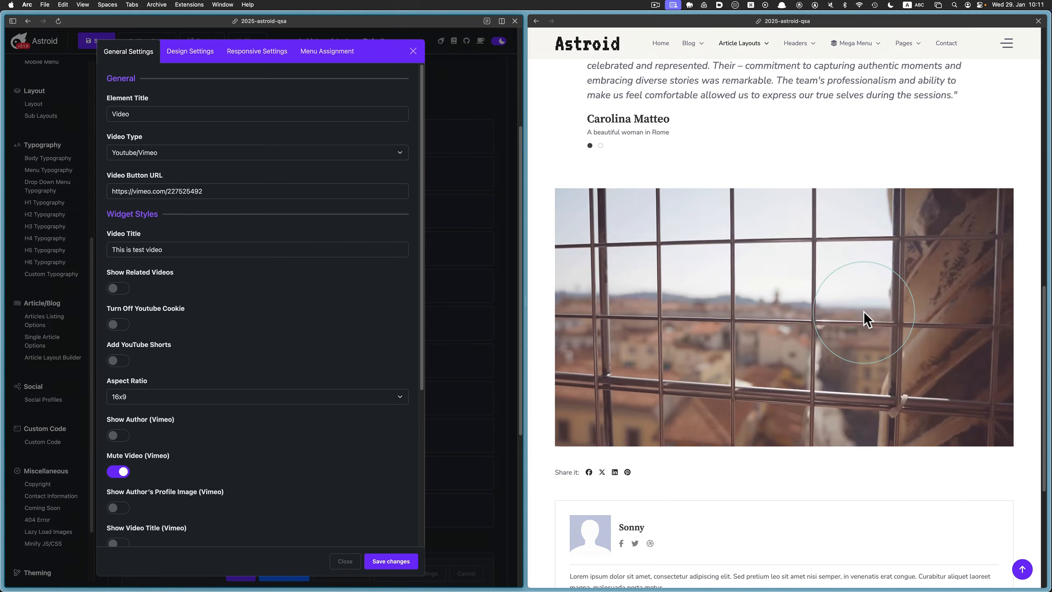
left_click(345, 561)
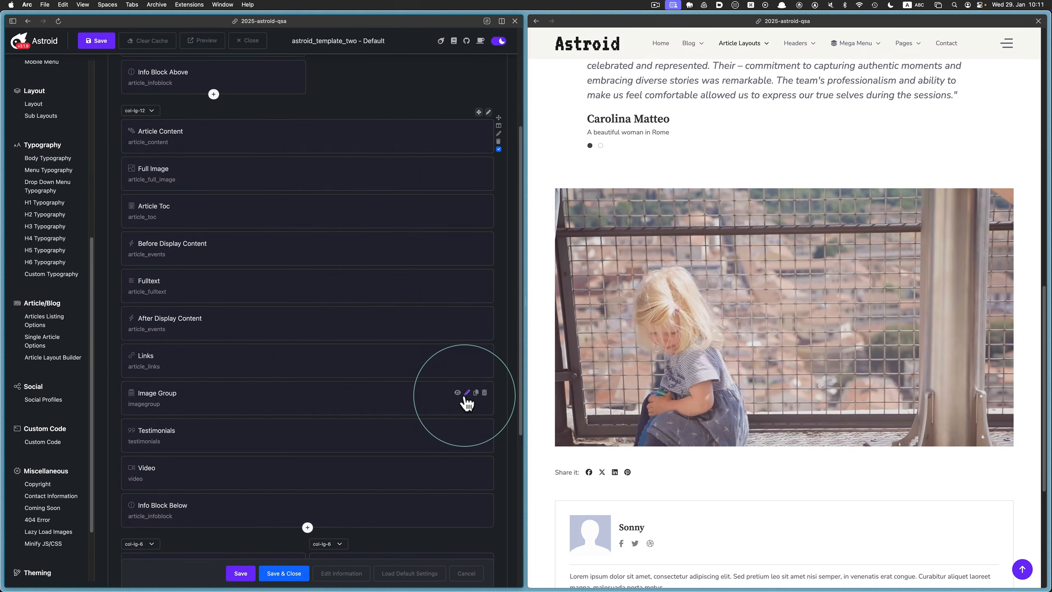
Step: Inspect the Image Group element's items and Column Medium Screen choices against the photo grid, close the settings unchanged, and reload the article page
left_click(465, 393)
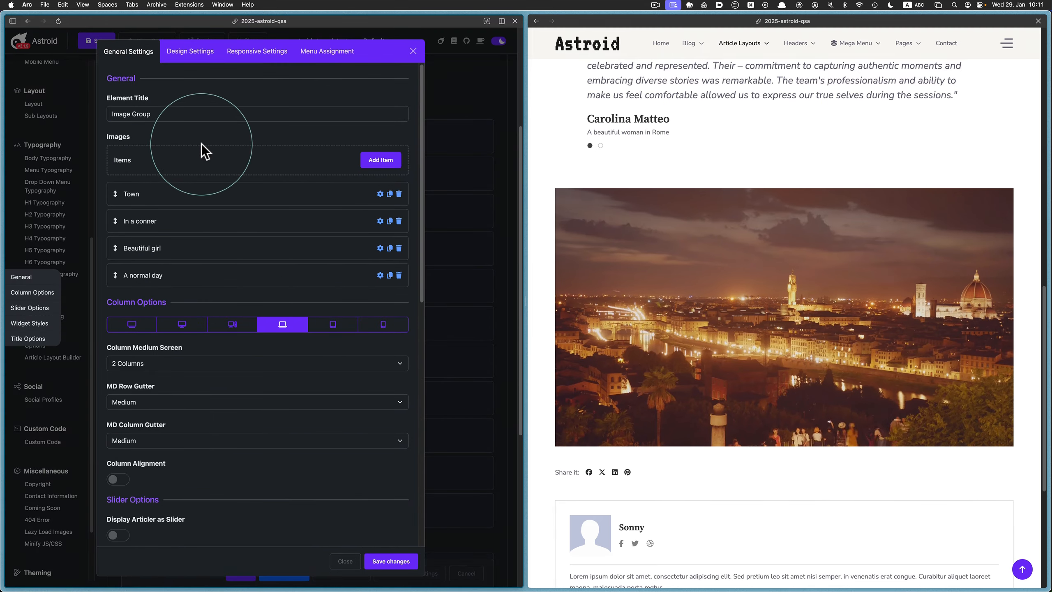
scroll(687, 255, "up", 10)
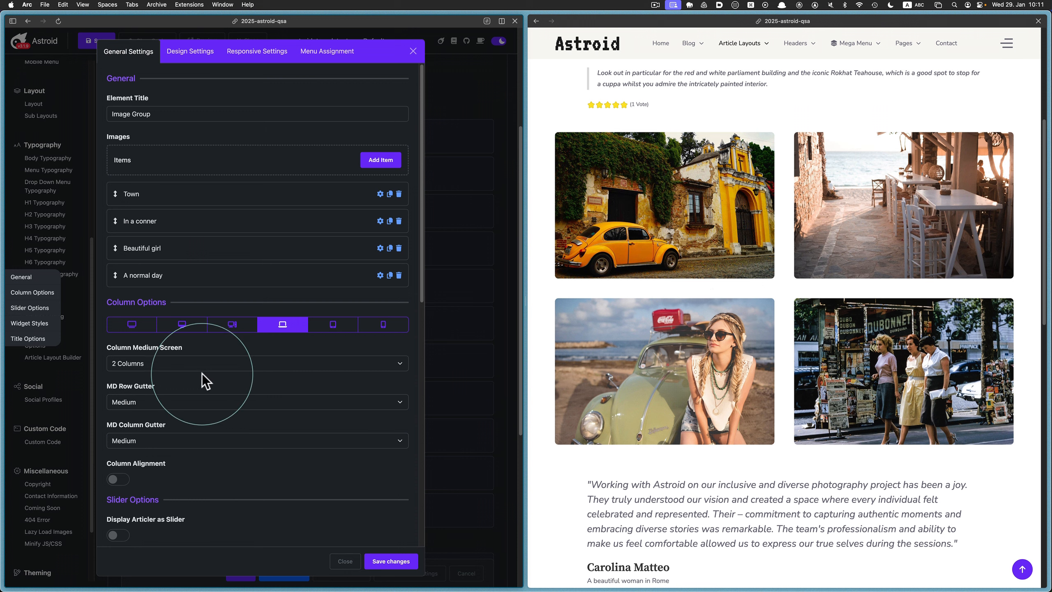
left_click(190, 363)
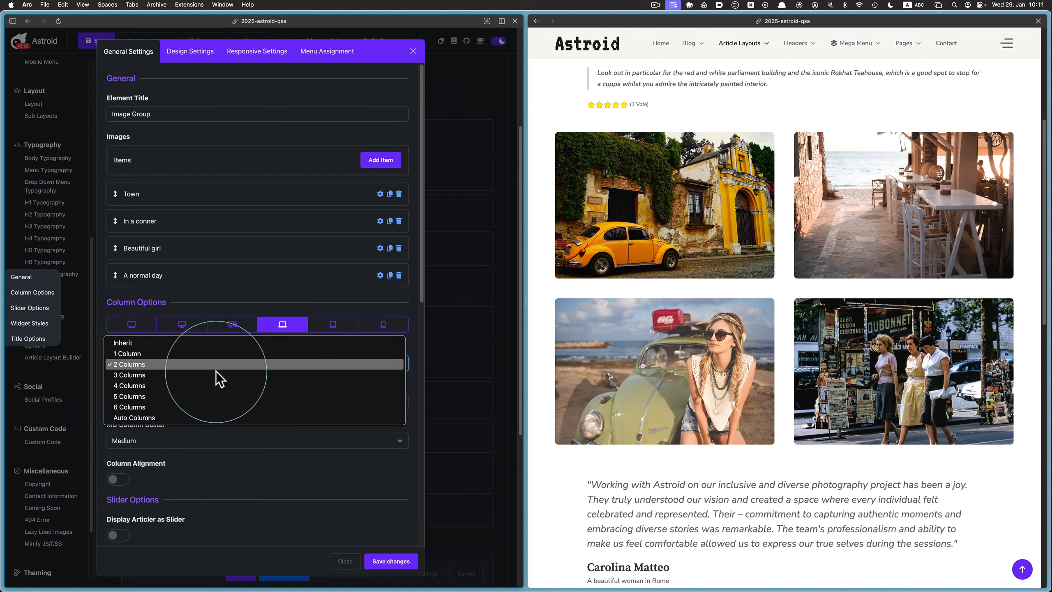
left_click(362, 493)
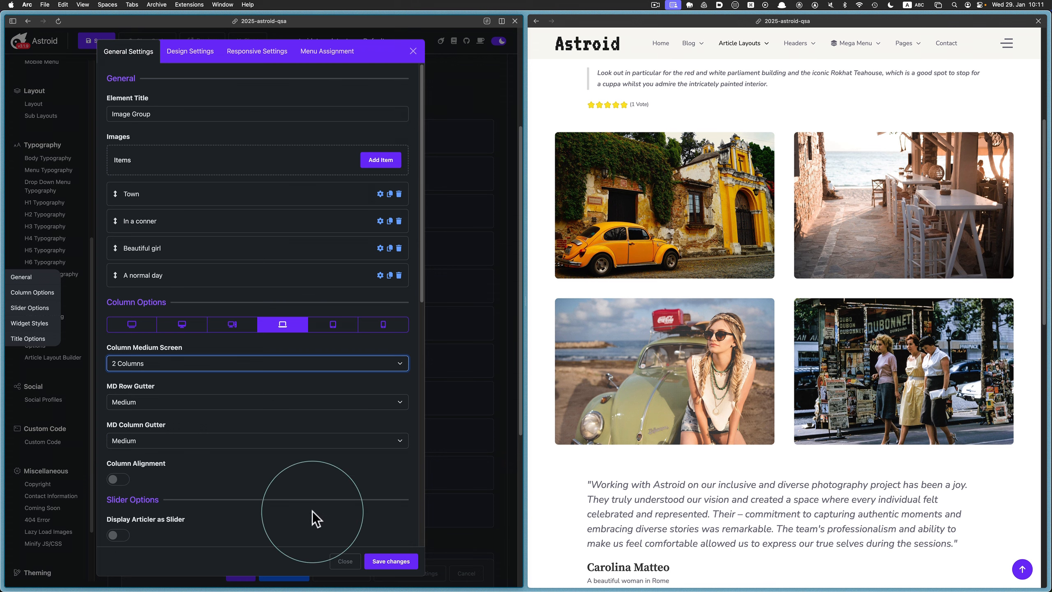
left_click(345, 561)
left_click(633, 509)
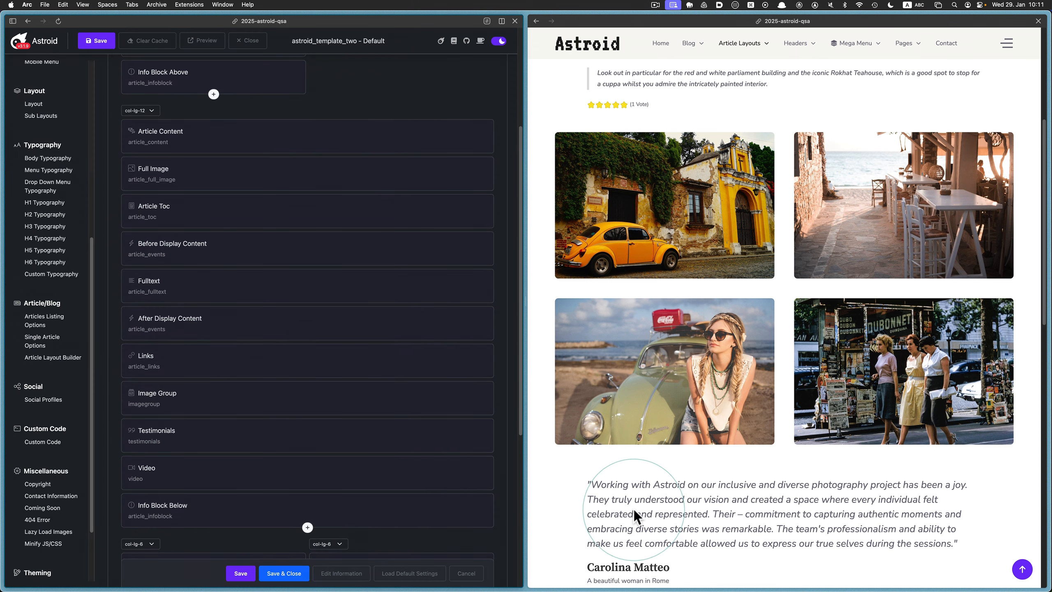
key("super+r")
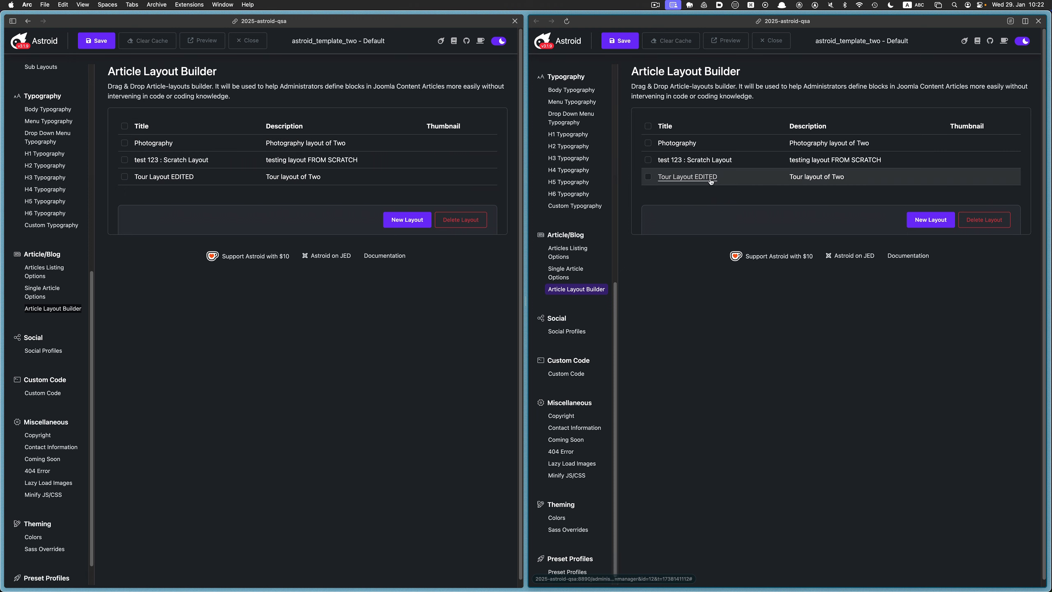
Step: Open the Photography and Tour Layout EDITED article layouts side by side and look over their overall structures
left_click(145, 143)
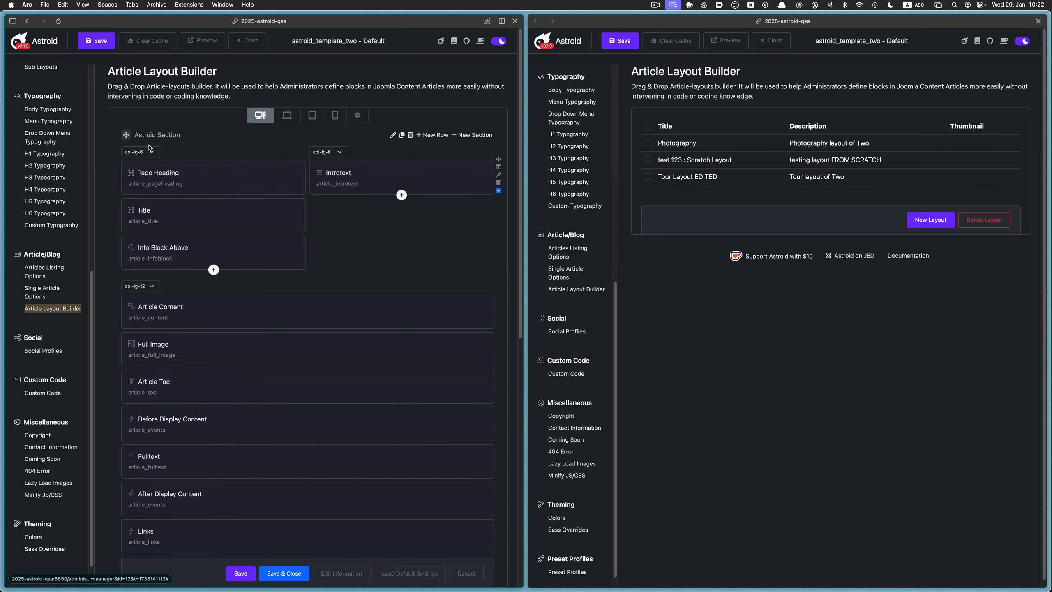
left_click(679, 178)
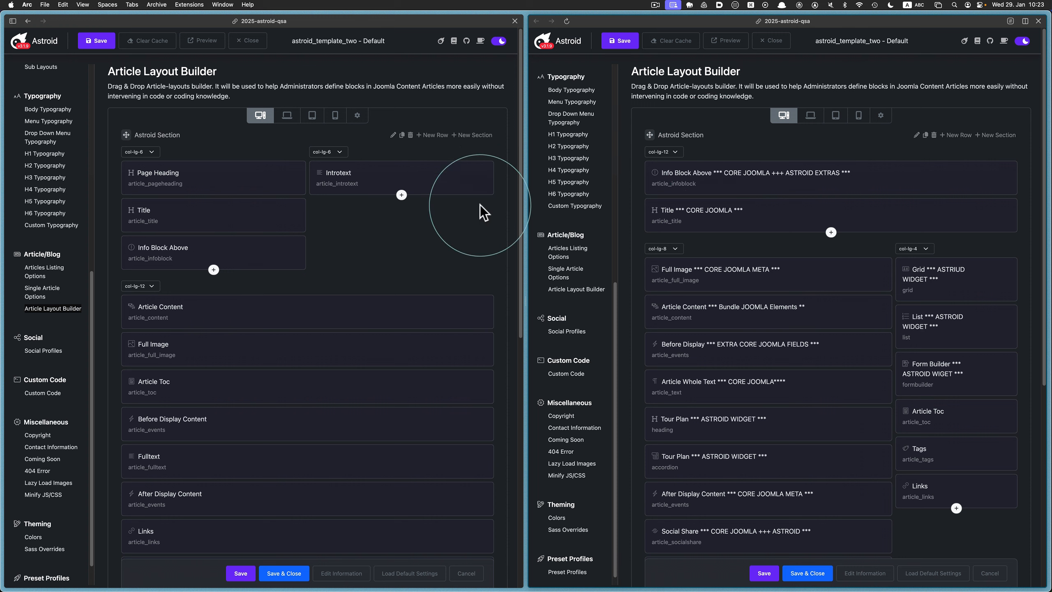
scroll(427, 233, "down", 10)
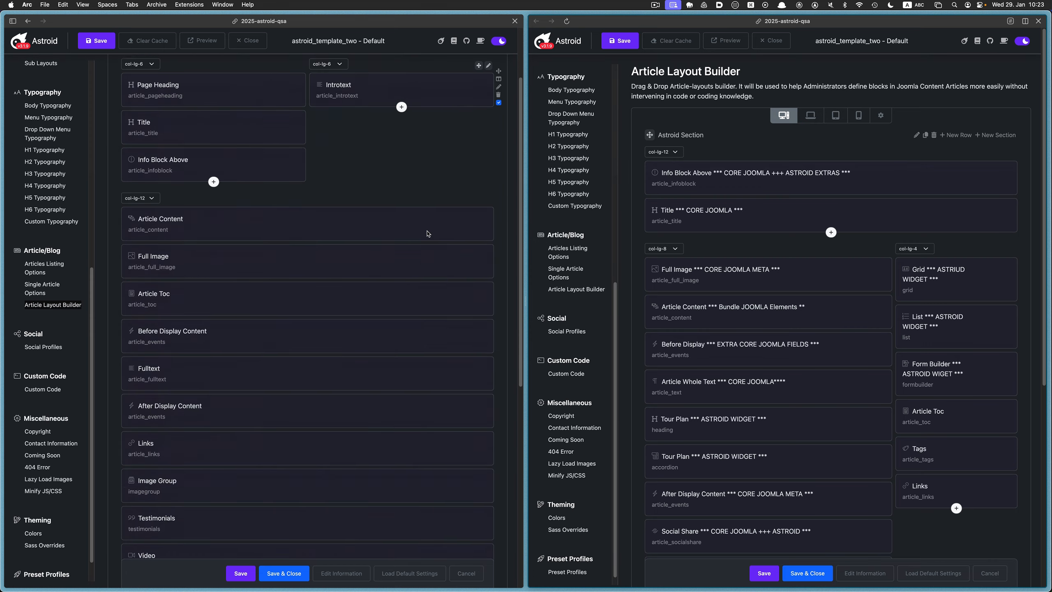
scroll(428, 234, "up", 10)
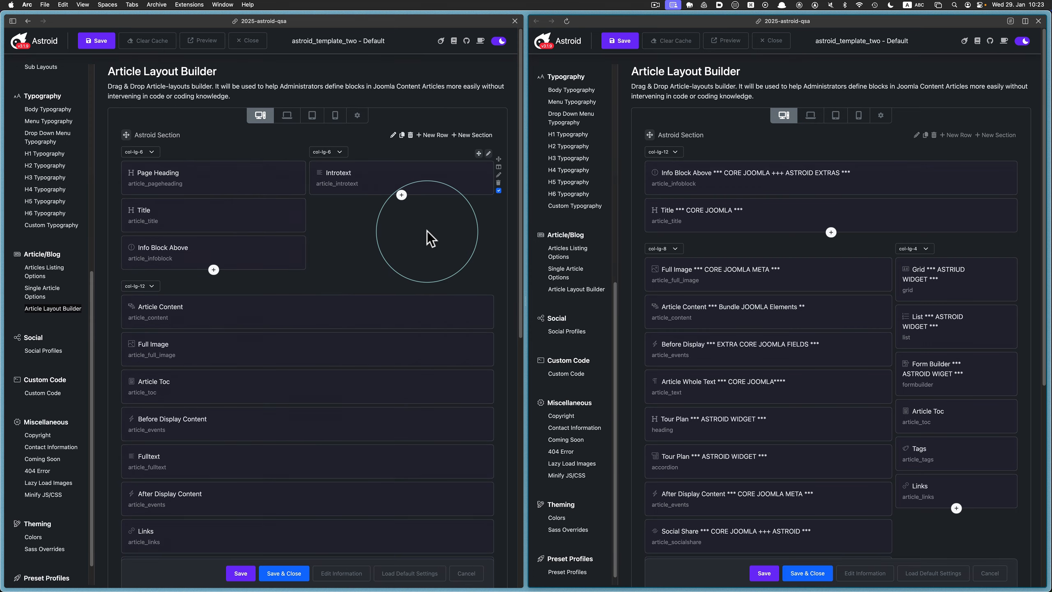
scroll(930, 278, "down", 5)
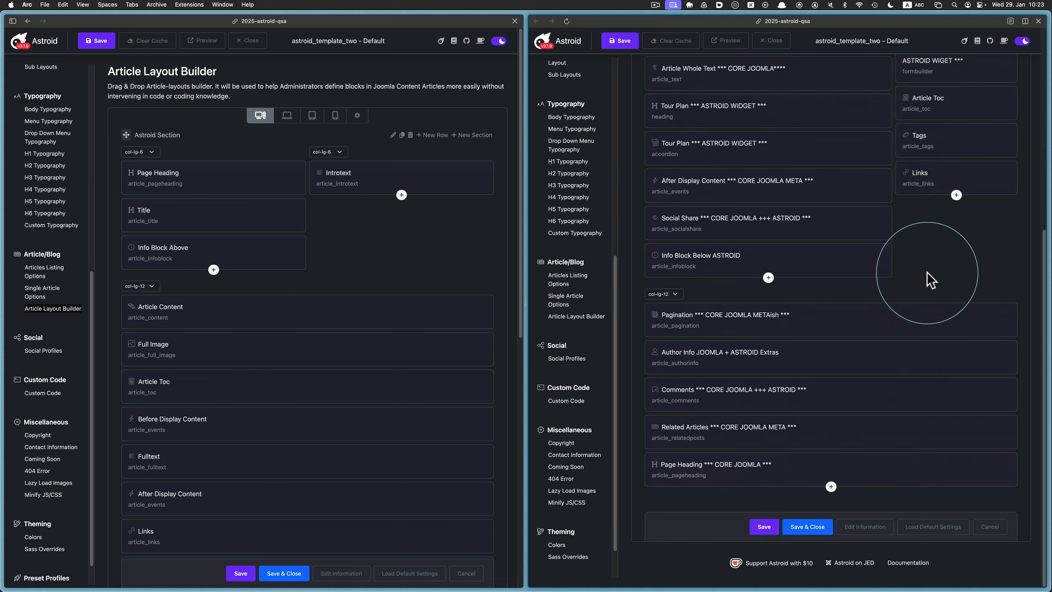
scroll(925, 275, "up", 5)
scroll(596, 247, "up", 3)
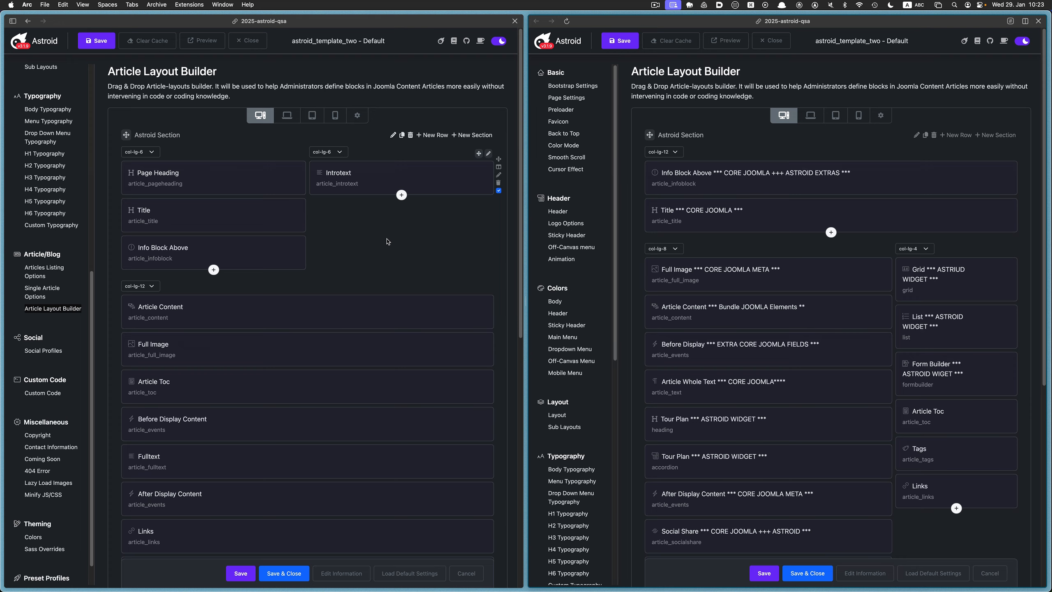
Step: Compare the elements and column rows of the Photography layout with those of Tour Layout EDITED, down to Related Articles
scroll(387, 241, "down", 5)
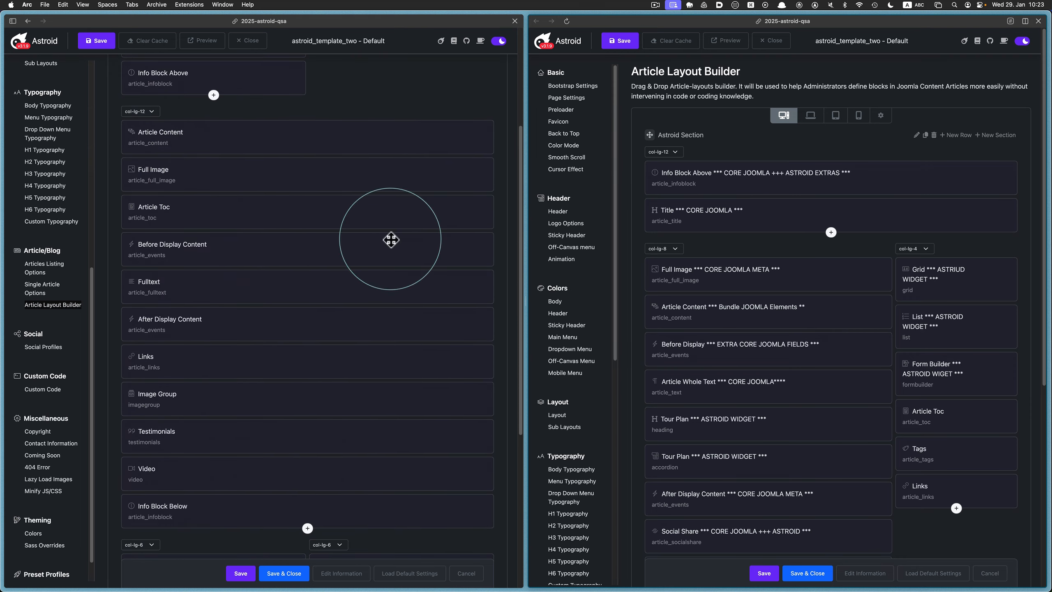
scroll(706, 255, "down", 4)
scroll(336, 185, "down", 1)
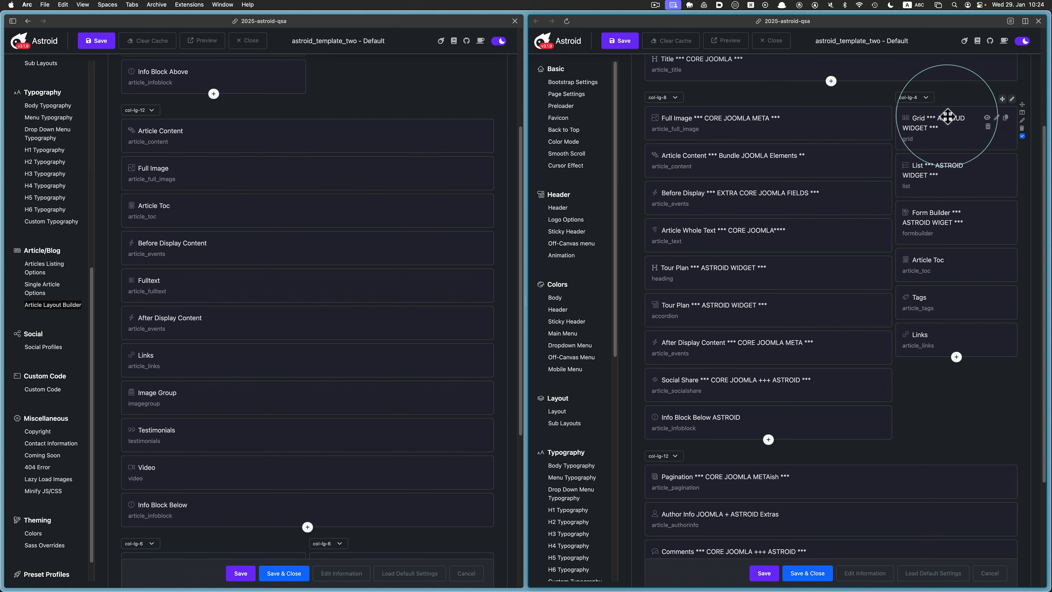
scroll(458, 364, "down", 6)
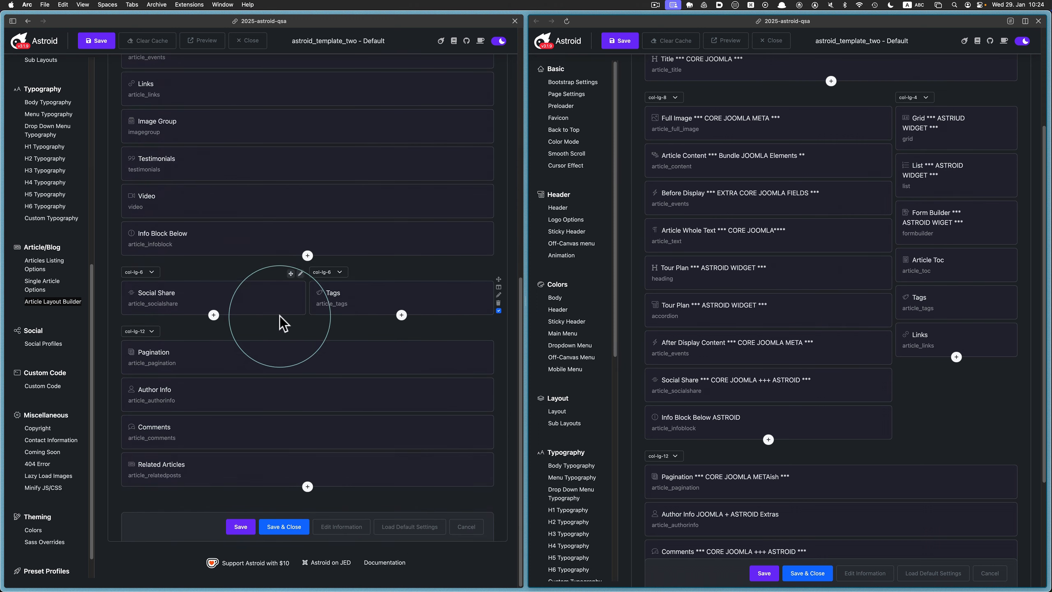
scroll(776, 337, "down", 4)
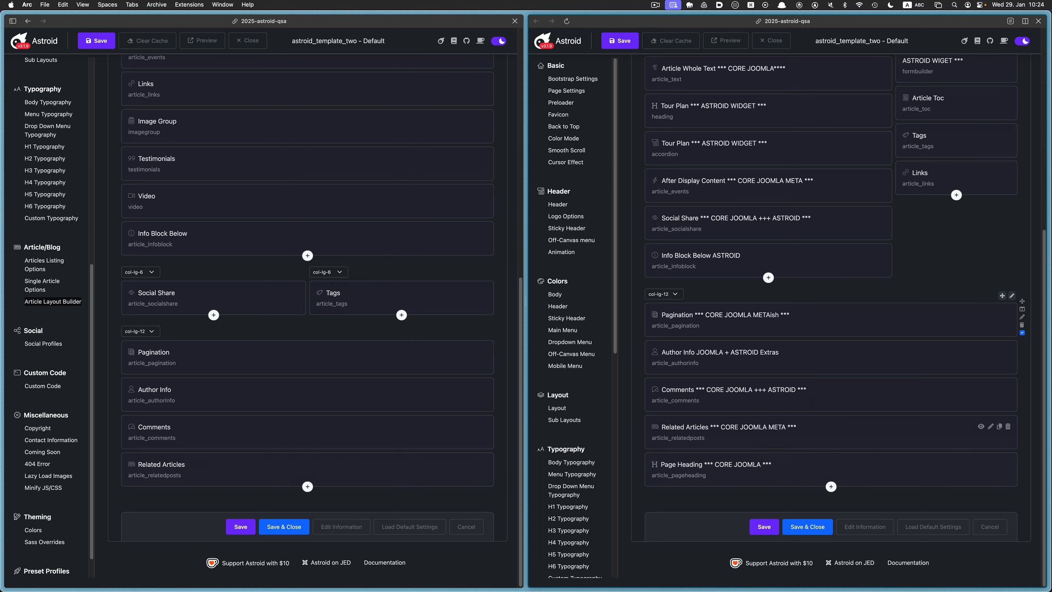
Step: View the grid layouts offered for a new section in Tour Layout EDITED, and close the chooser without adding one
scroll(806, 425, "up", 8)
scroll(364, 299, "up", 15)
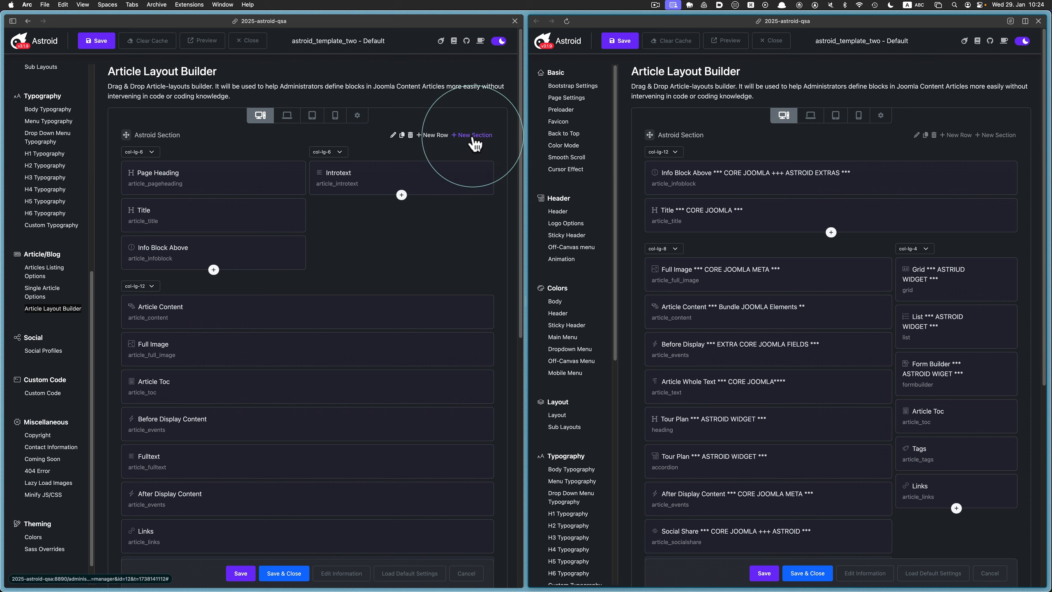
left_click(999, 137)
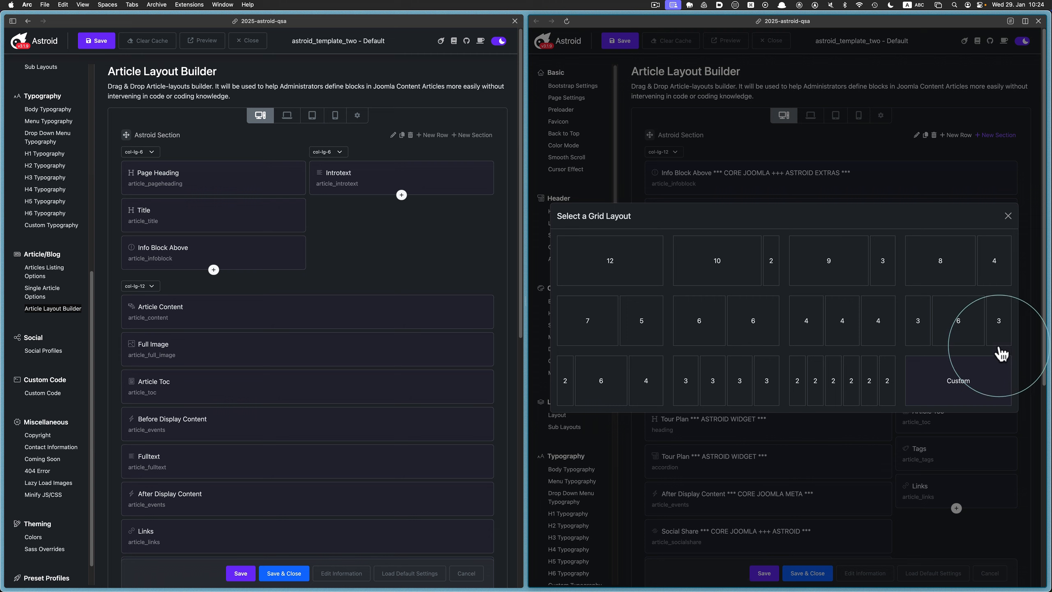
left_click(1008, 216)
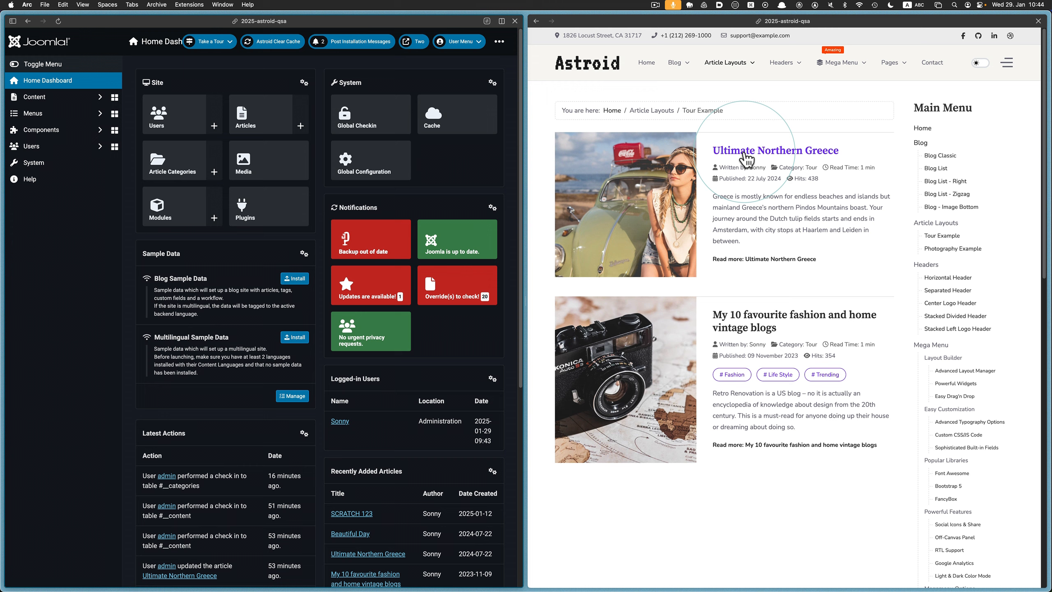
Step: Check the Tour category articles on the front end and in the Joomla article list, and return to the Home Dashboard
left_click(746, 158)
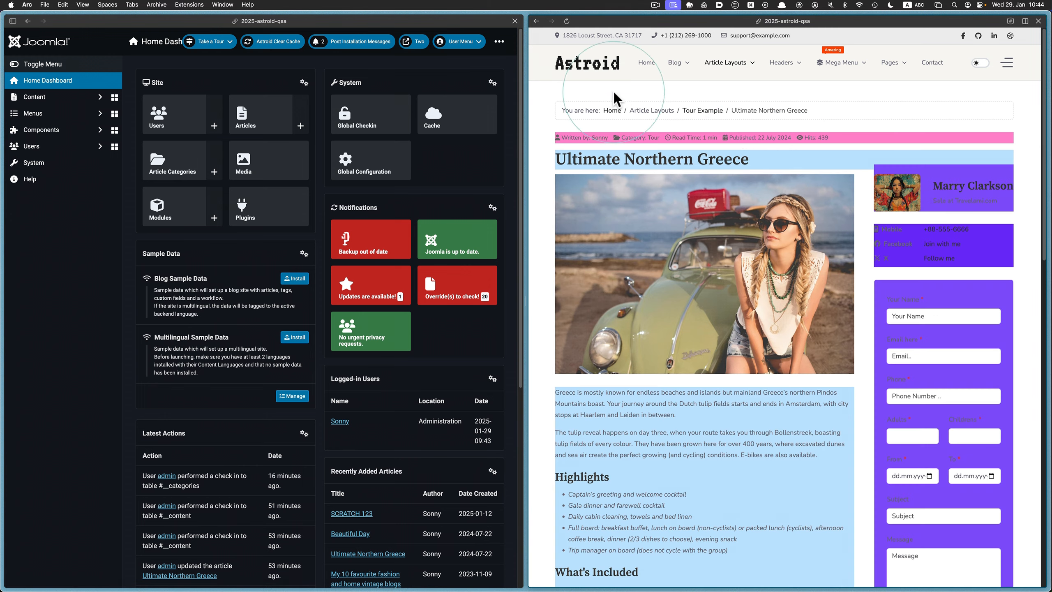
left_click(536, 21)
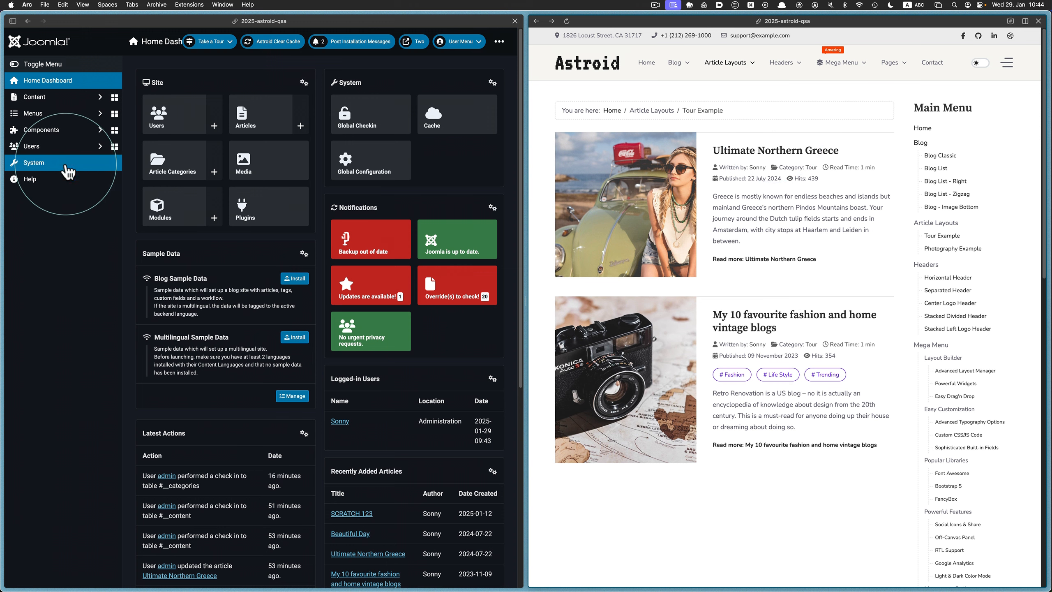
left_click(49, 101)
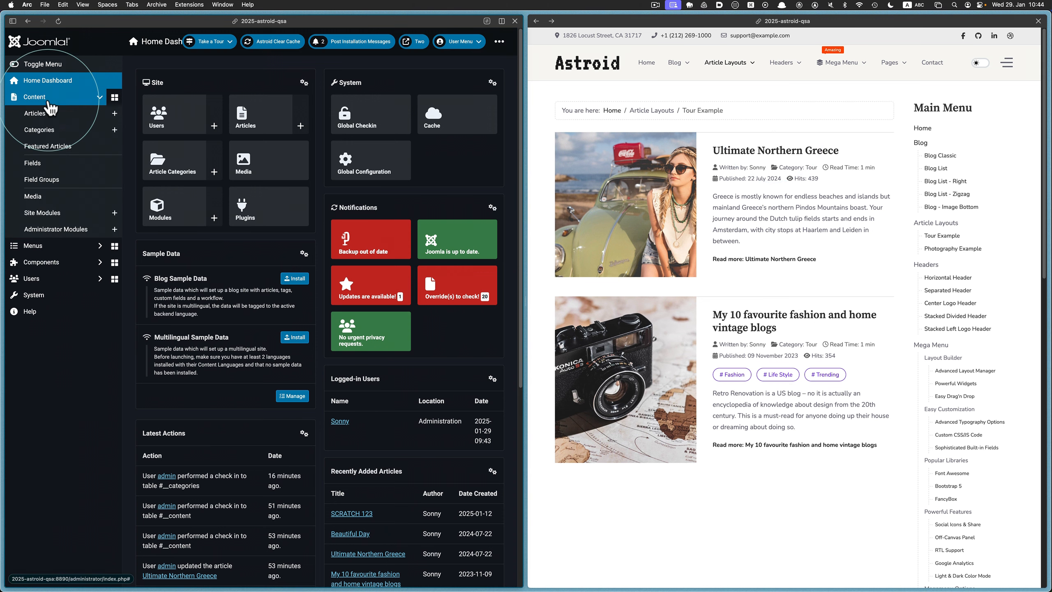
left_click(50, 114)
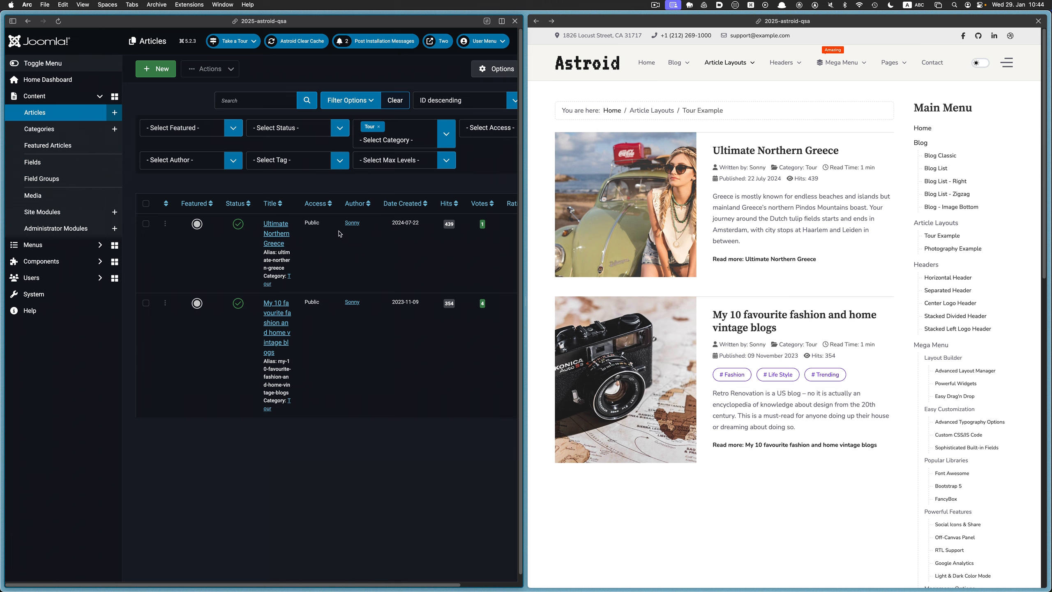
left_click(23, 84)
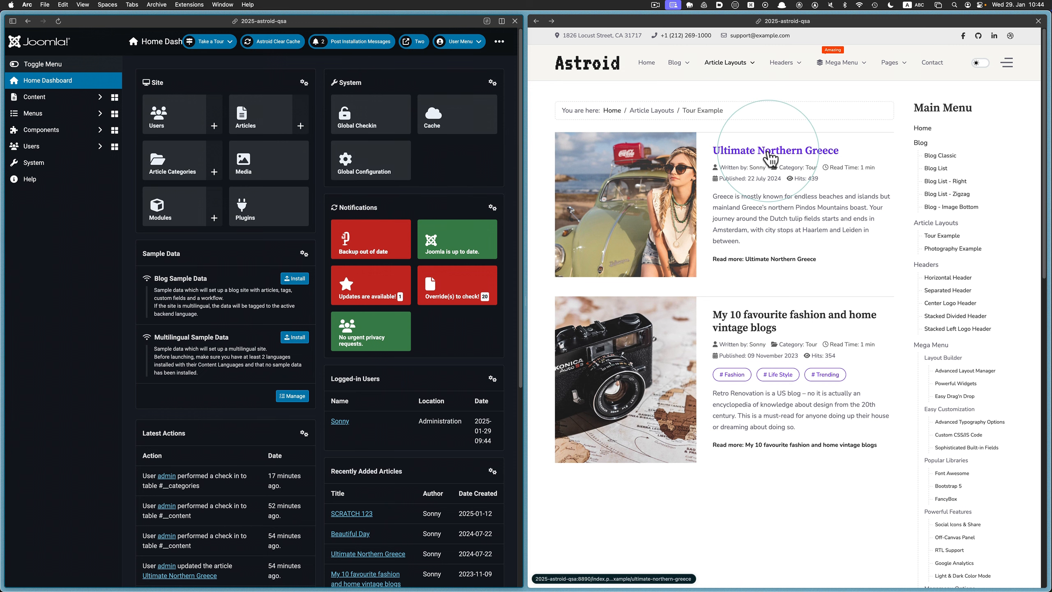
Step: Open the Ultimate Northern Greece article beside Tour Layout EDITED from the Article Layout Builder of the astroid_template_two style
left_click(752, 260)
left_click(62, 166)
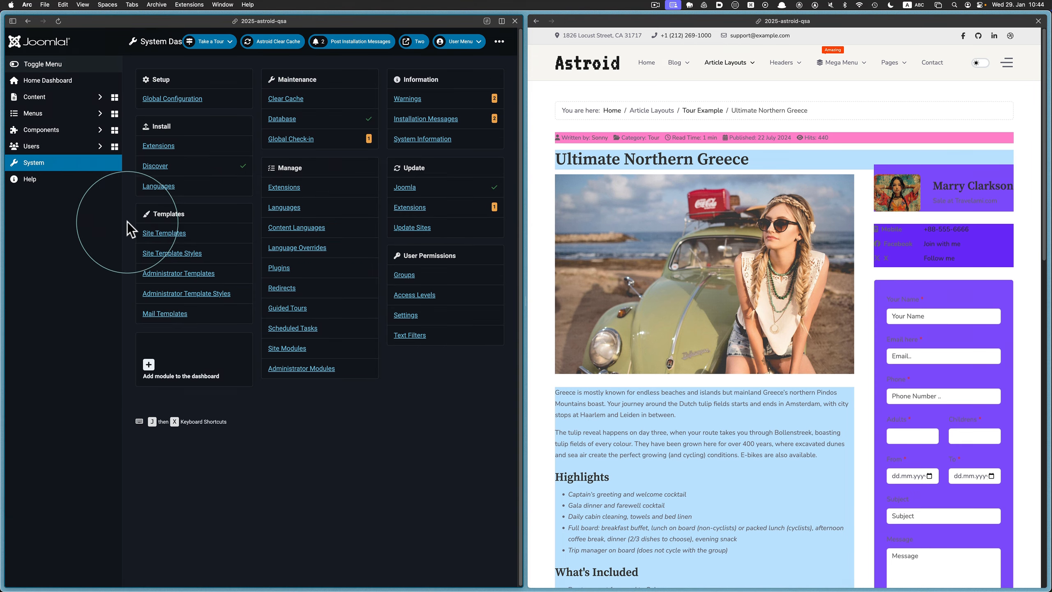
left_click(182, 253)
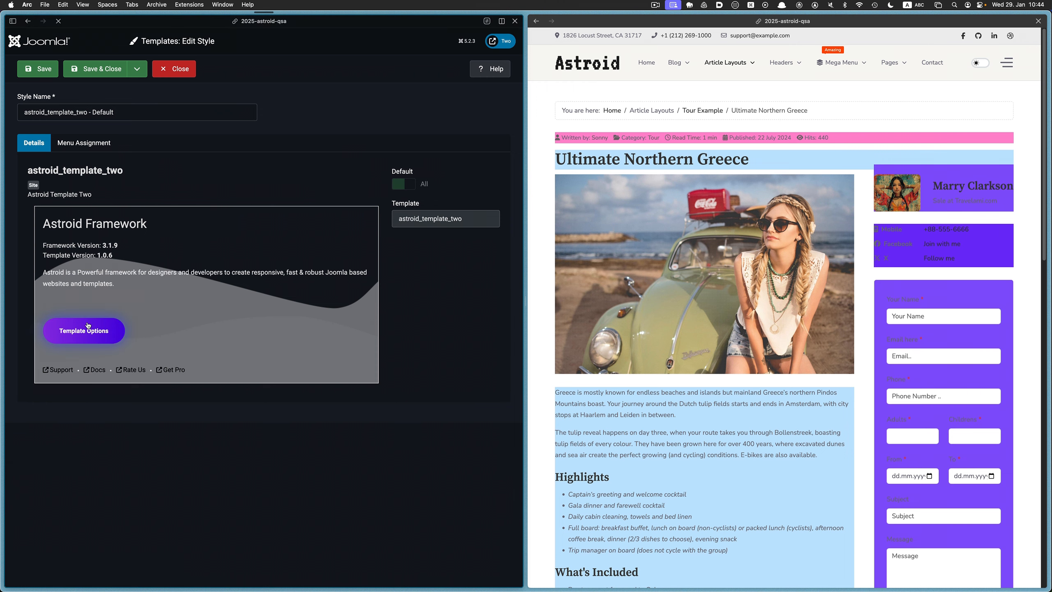
scroll(59, 338, "down", 5)
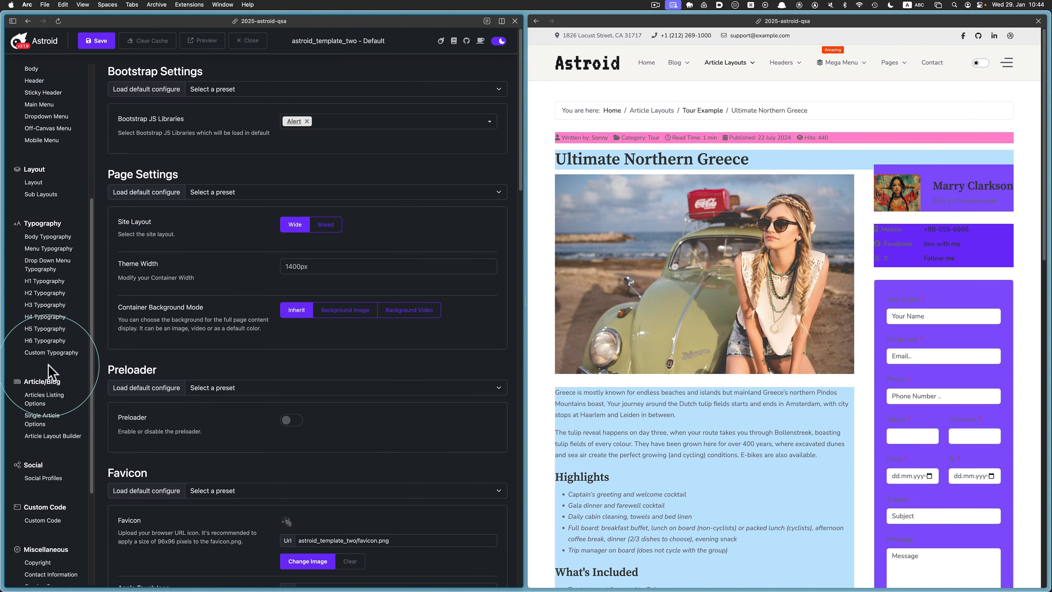
left_click(50, 436)
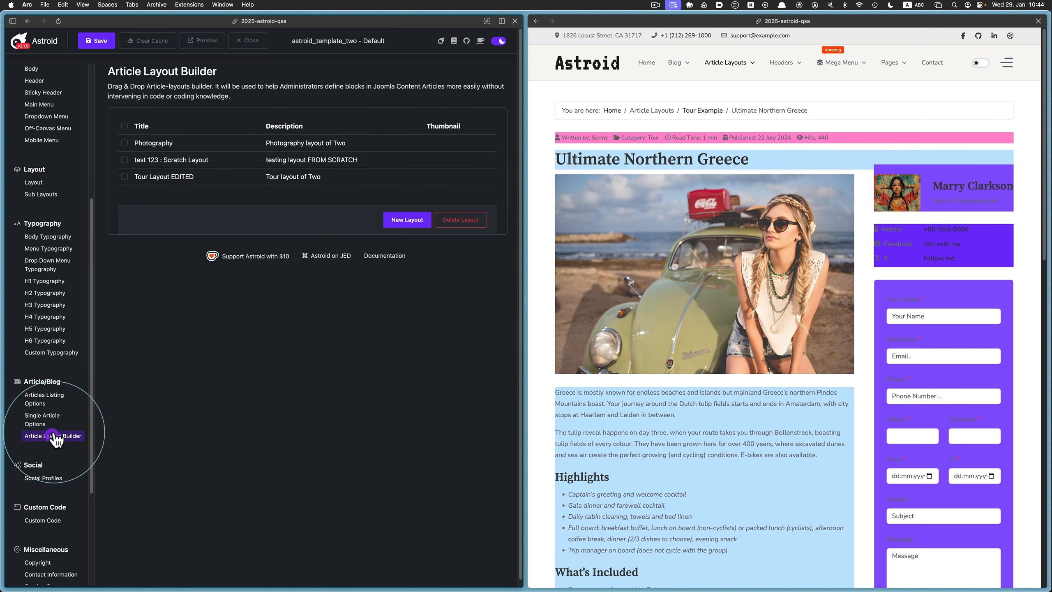
left_click(186, 186)
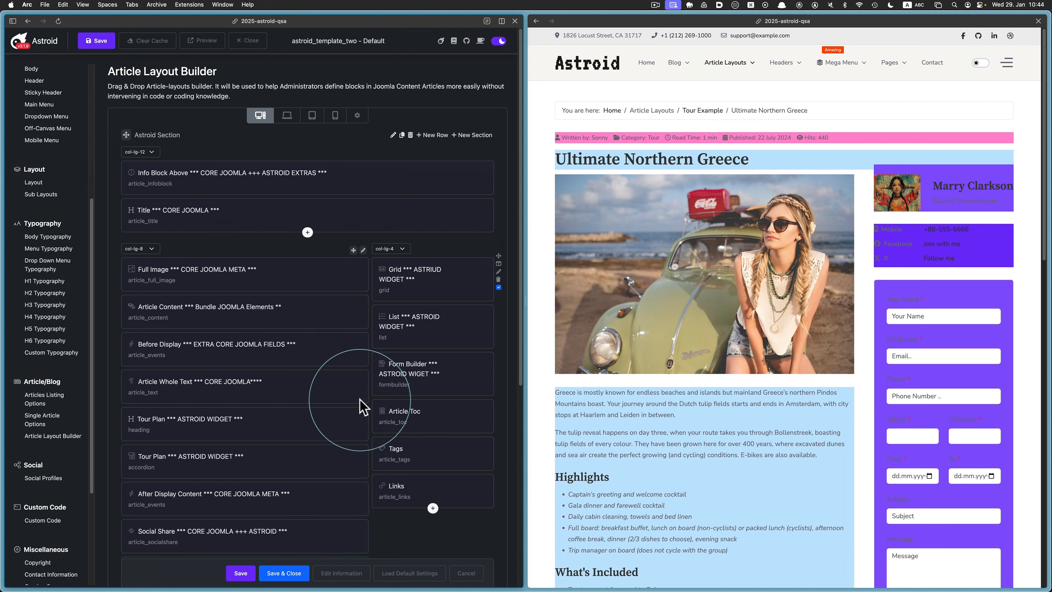
scroll(294, 405, "down", 10)
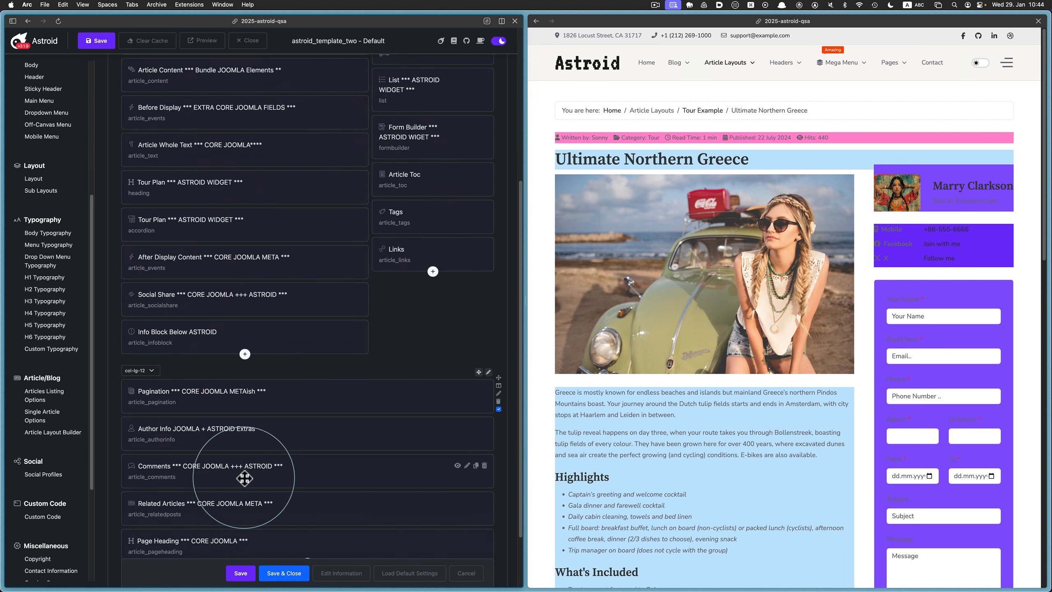
Step: Compare the Tour Layout EDITED elements with the Ultimate Northern Greece article, from the title down to the Tour Plan, rating and sharing blocks
scroll(667, 428, "down", 15)
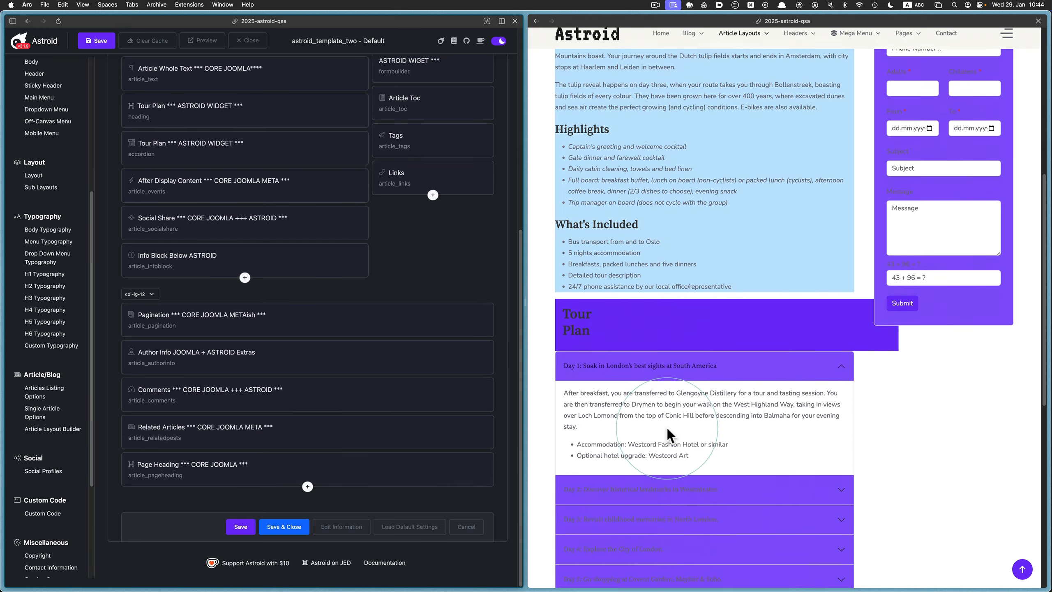
scroll(668, 430, "up", 20)
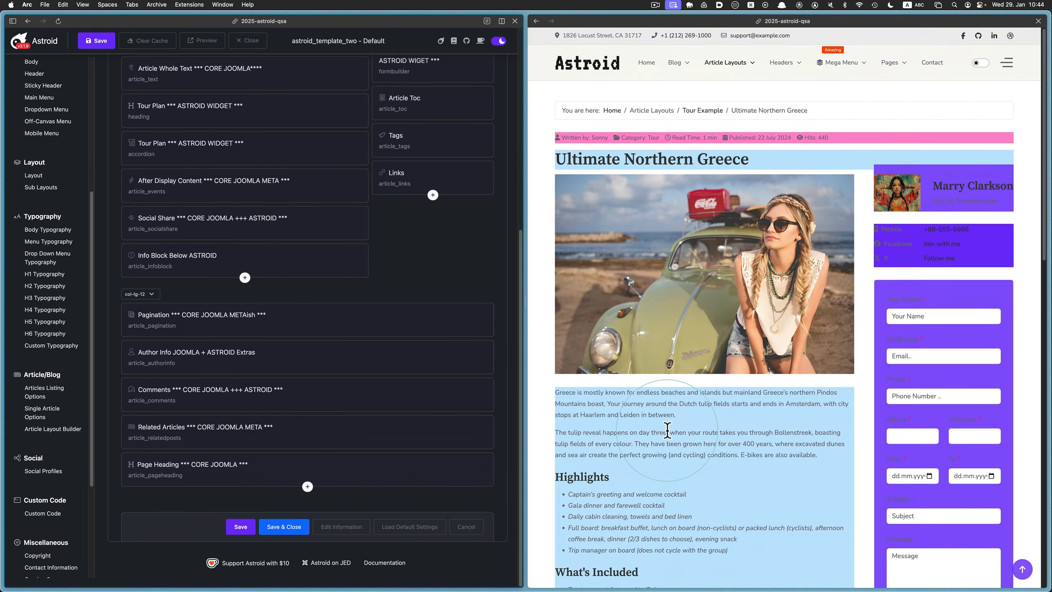
scroll(336, 384, "up", 10)
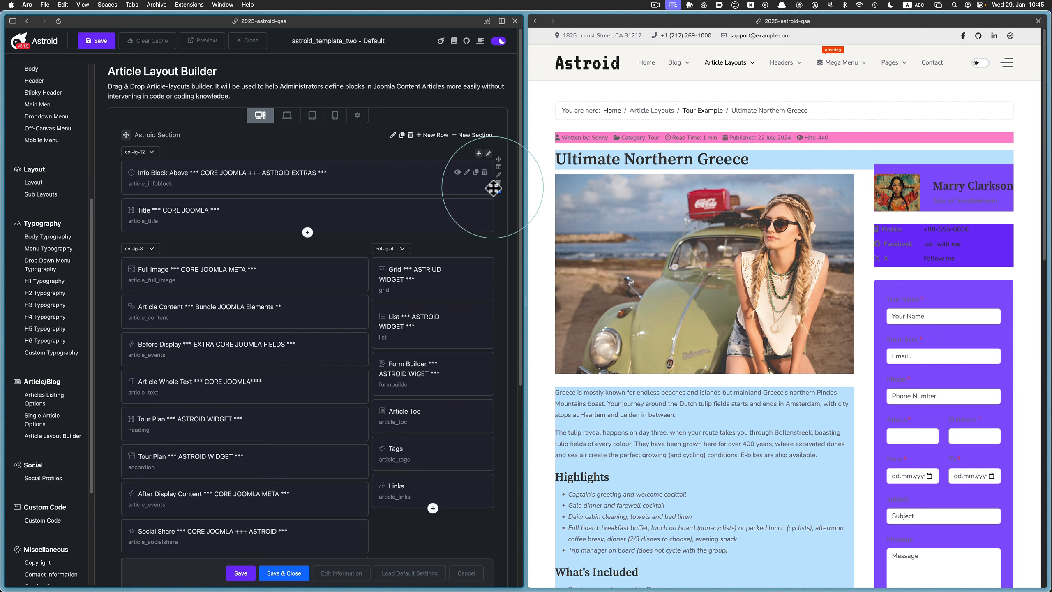
left_click_drag(767, 165, 565, 158)
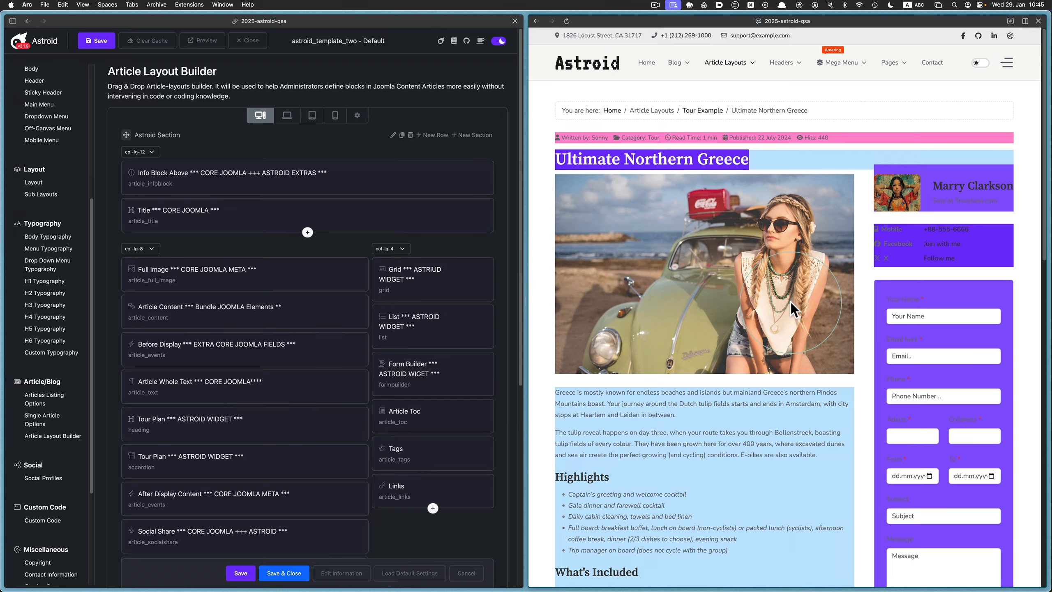
scroll(792, 305, "down", 10)
scroll(736, 341, "down", 2)
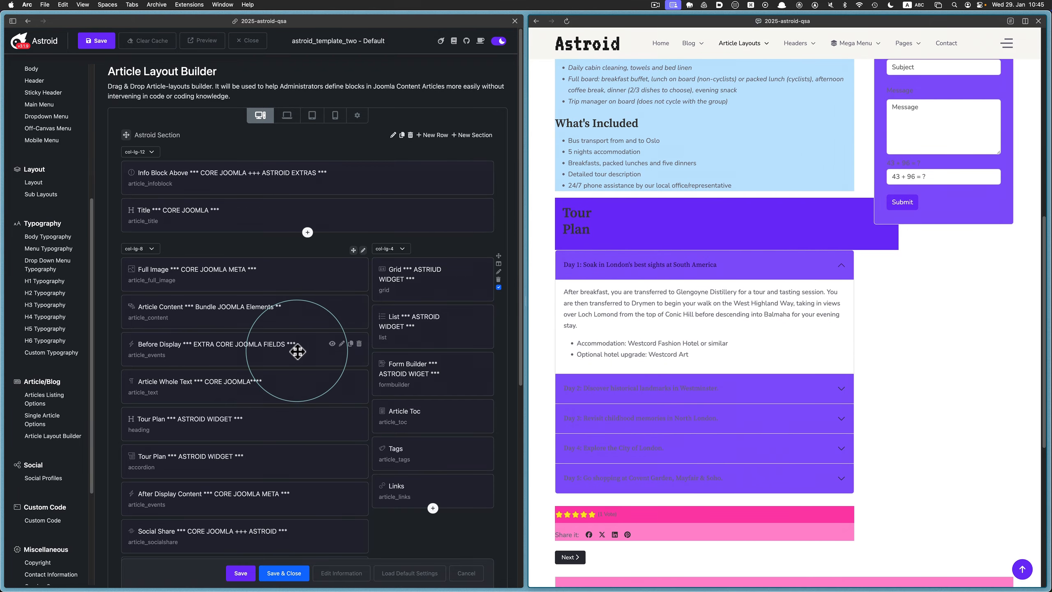
scroll(299, 350, "down", 5)
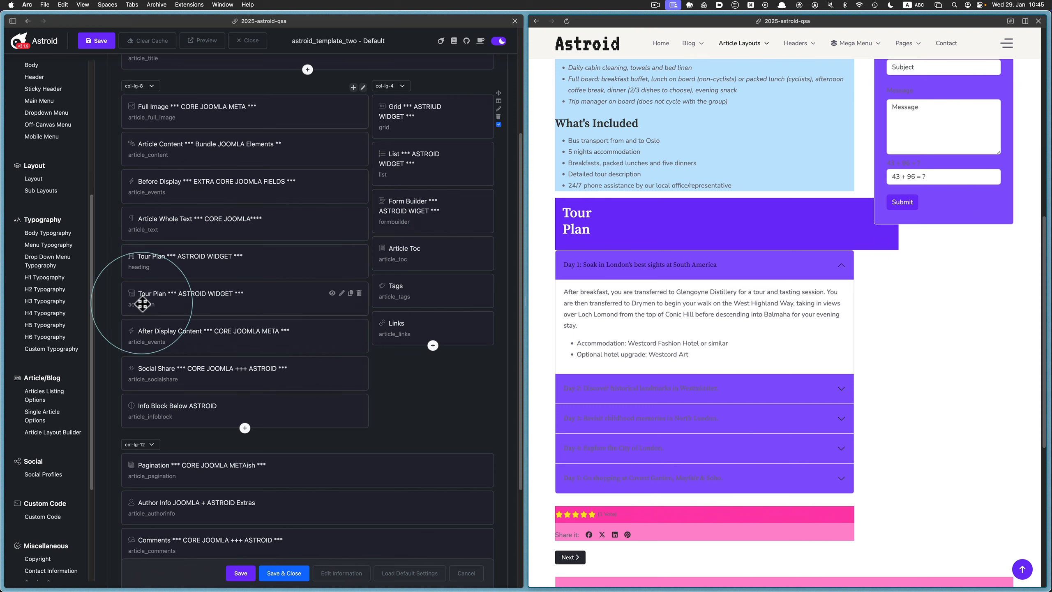
Step: Expand Day 2 in the article's Tour Plan accordion and compare the beginning of the article with its layout
left_click(853, 266)
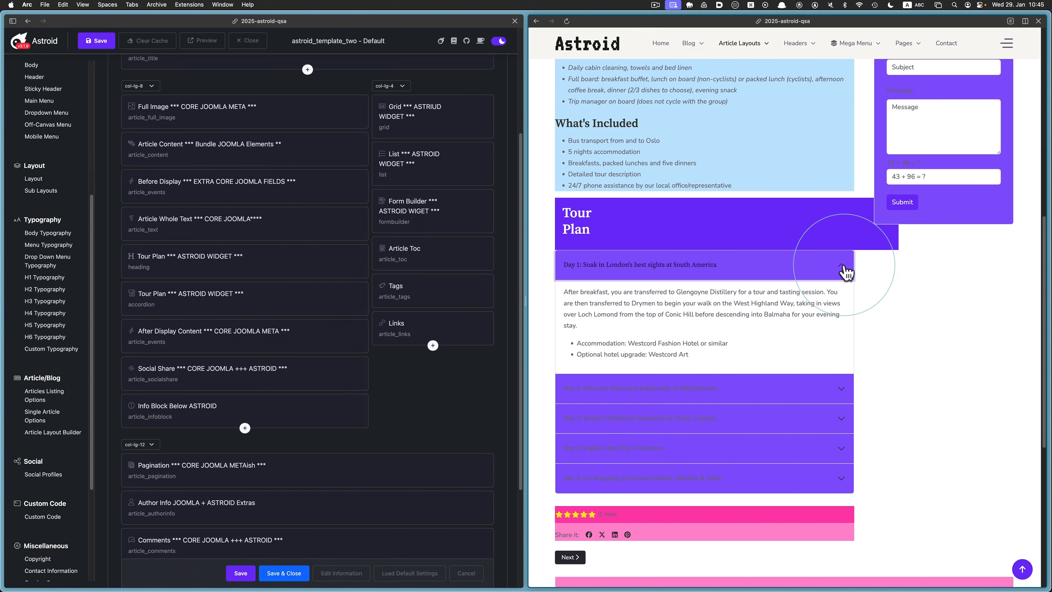
left_click(839, 295)
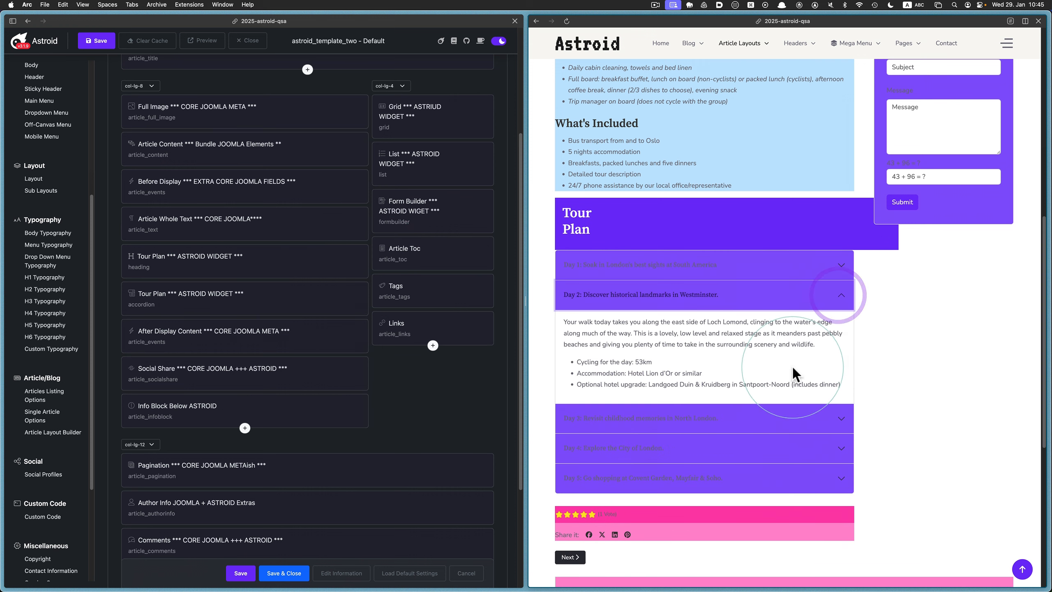
scroll(808, 373, "up", 10)
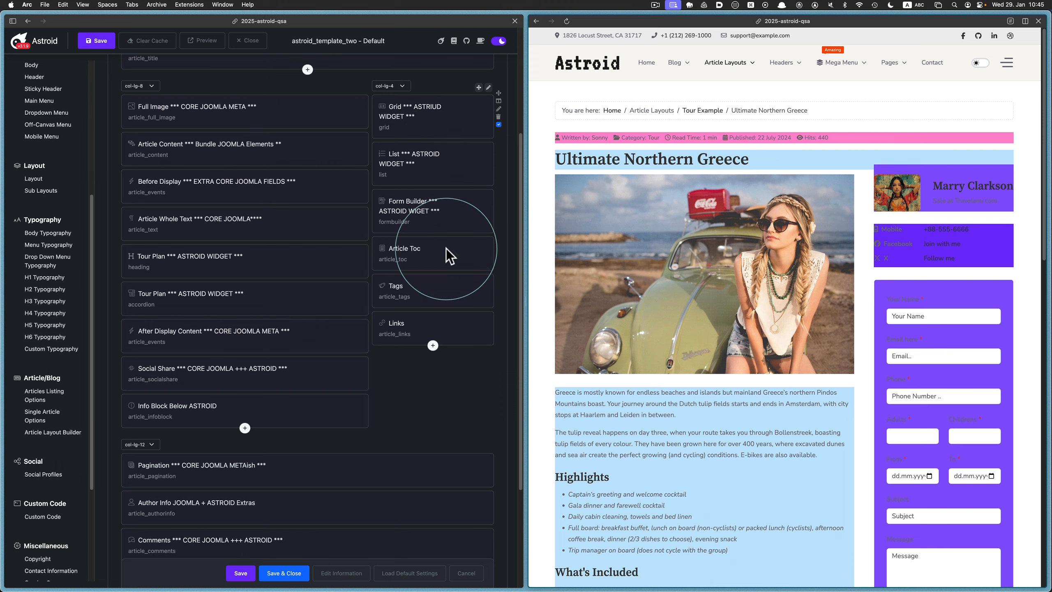
scroll(429, 402, "up", 4)
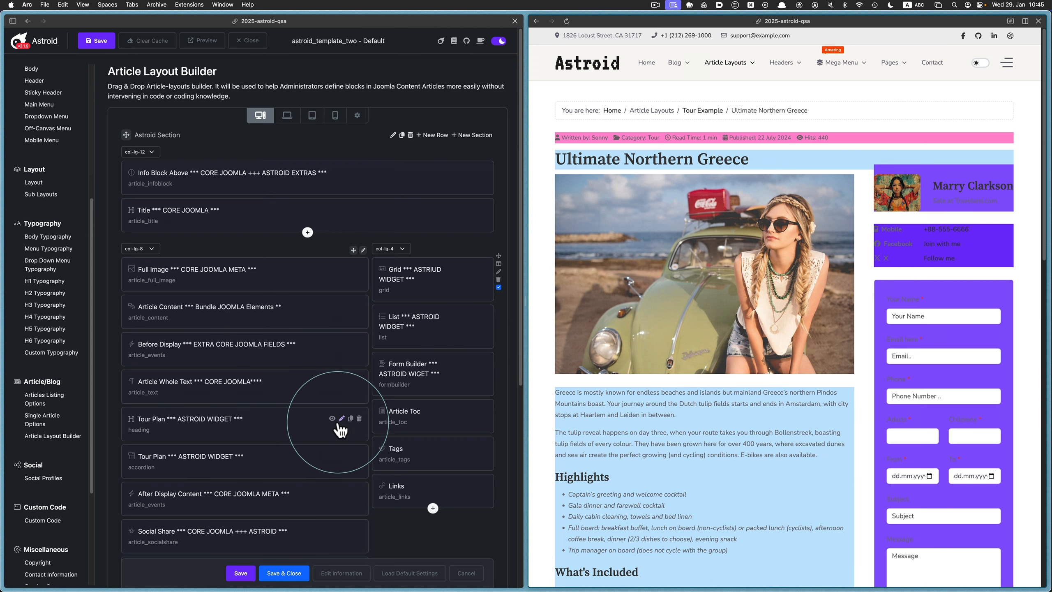
Step: Inspect the Tour Plan heading widget's title, design settings and HTML Element options, and close it without saving
left_click(339, 419)
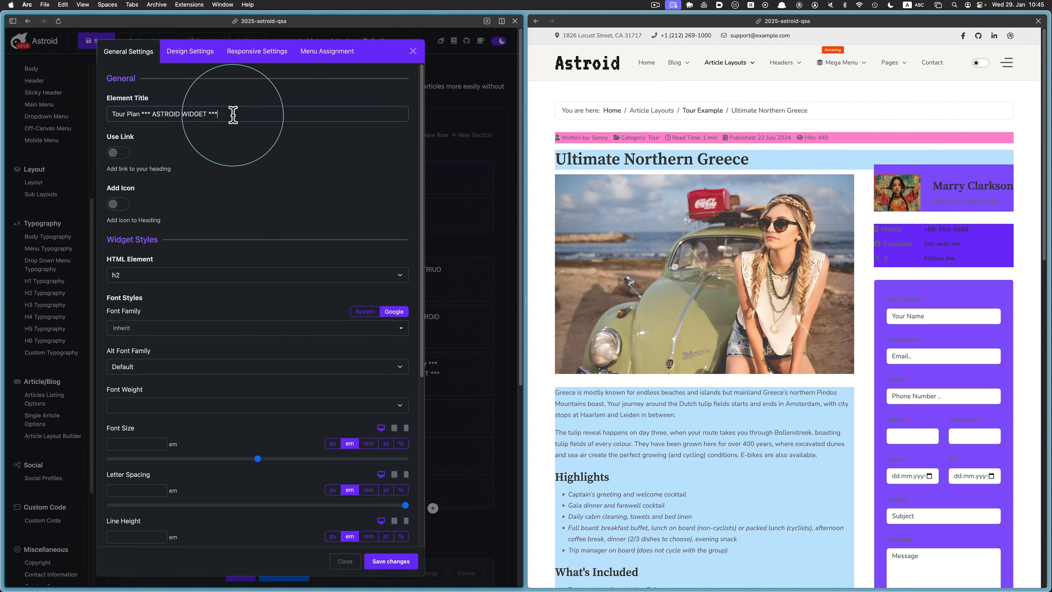
left_click_drag(230, 113, 100, 112)
left_click(189, 52)
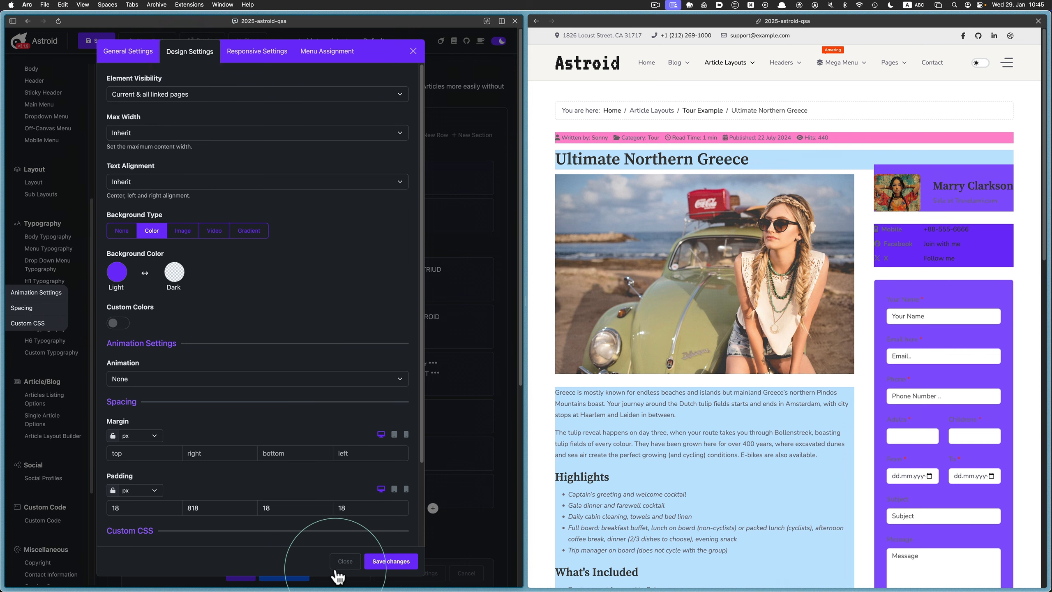
left_click(346, 562)
scroll(283, 444, "down", 3)
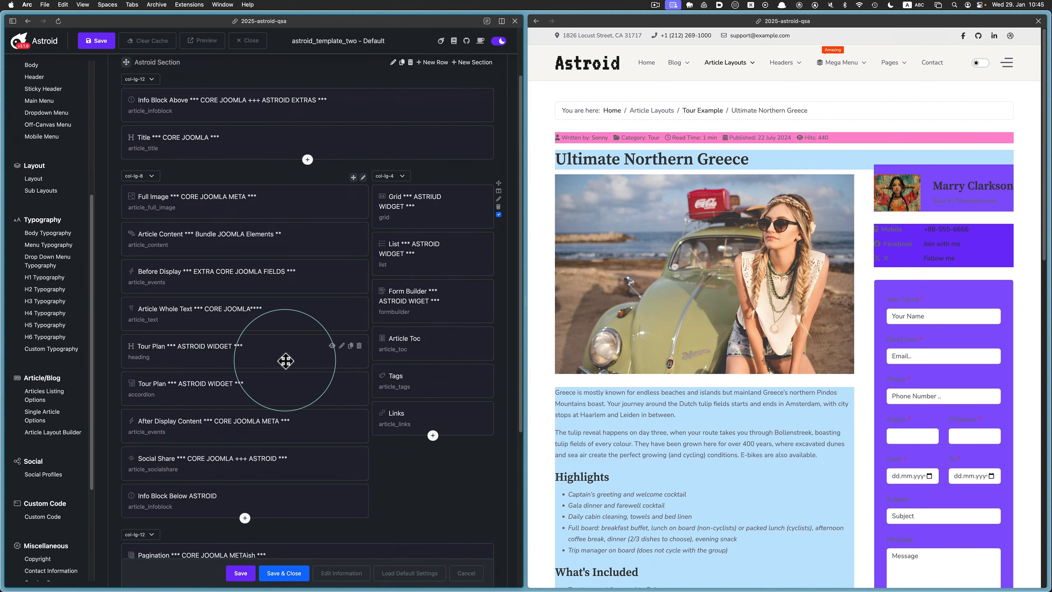
left_click(342, 346)
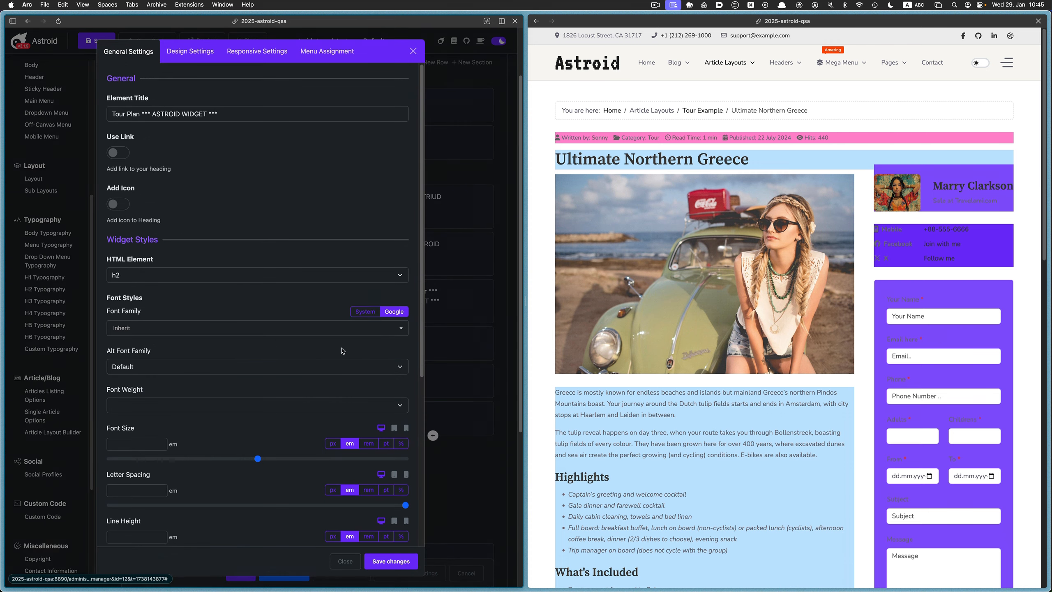
left_click(149, 276)
left_click(150, 277)
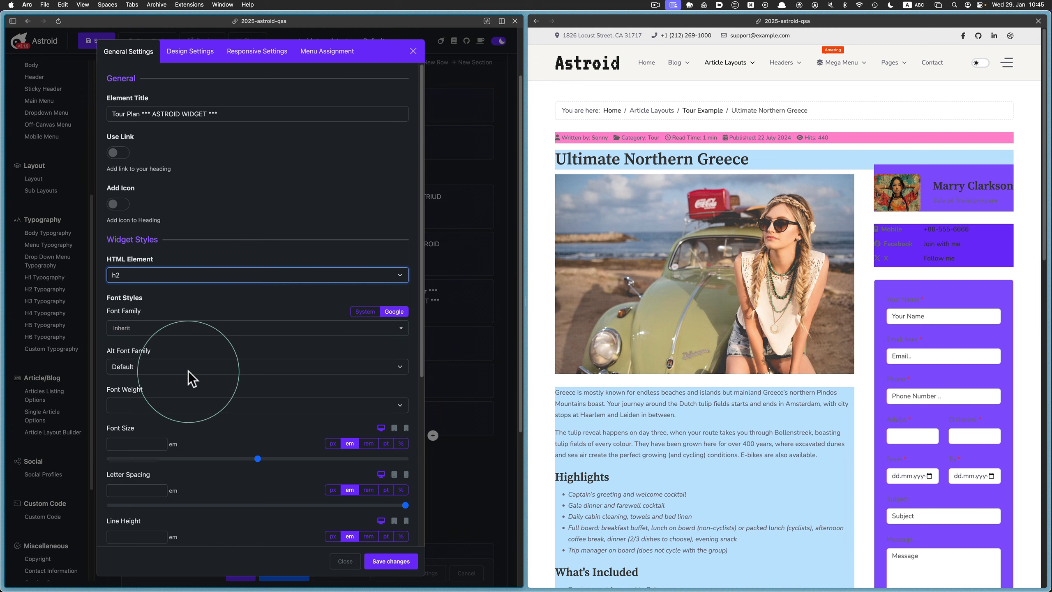
left_click(346, 561)
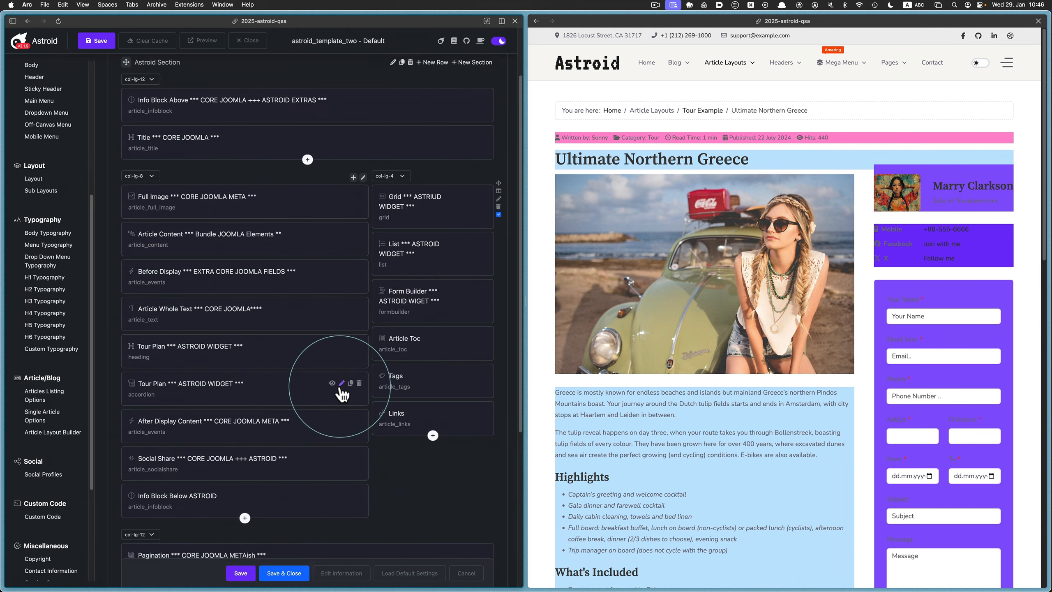
Step: View the day items and the blank new-item form of the Tour Plan accordion widget, and close it without saving
left_click(340, 384)
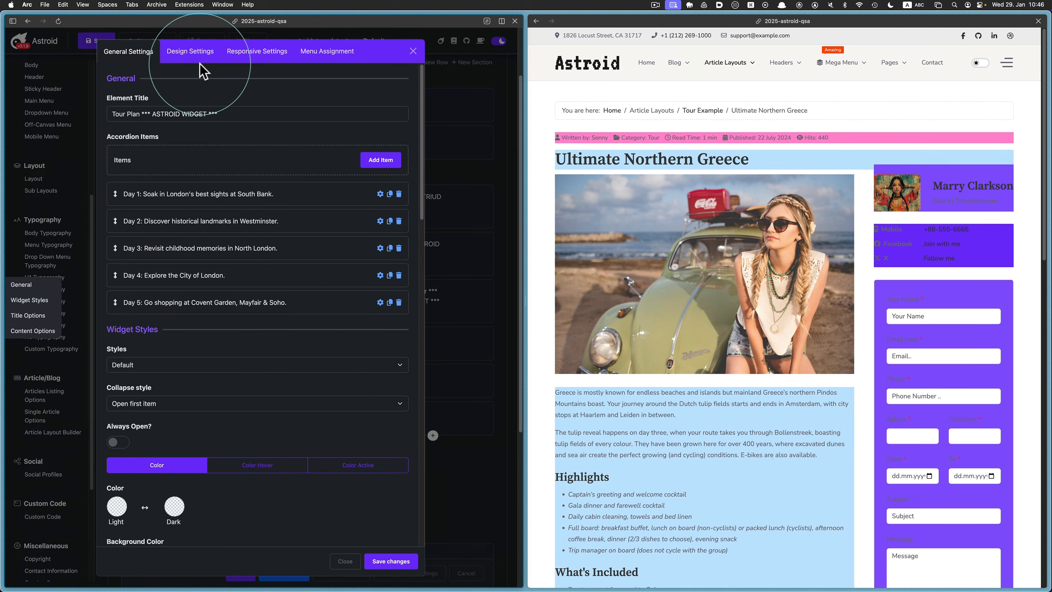
left_click(380, 159)
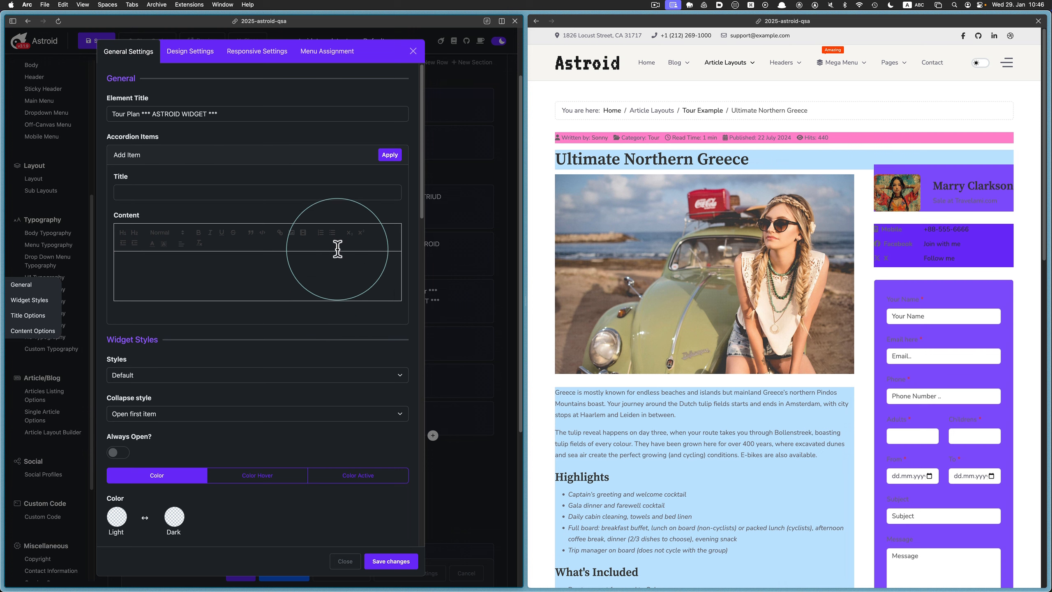
left_click(346, 561)
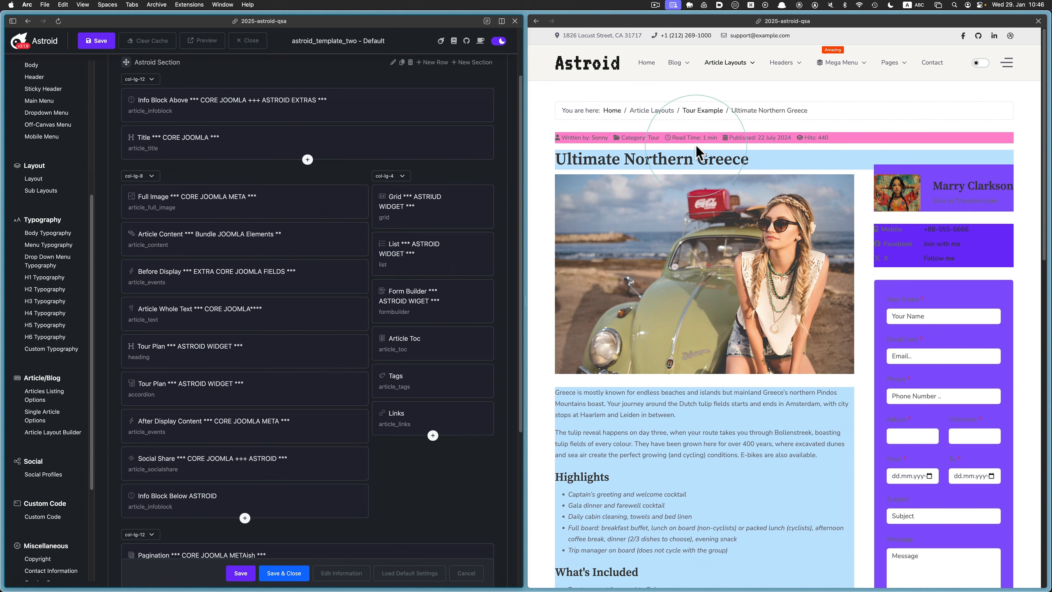
Step: Compare the layout's final rows, from Social Share to Page Heading, with the end of the Ultimate Northern Greece article
scroll(764, 225, "down", 20)
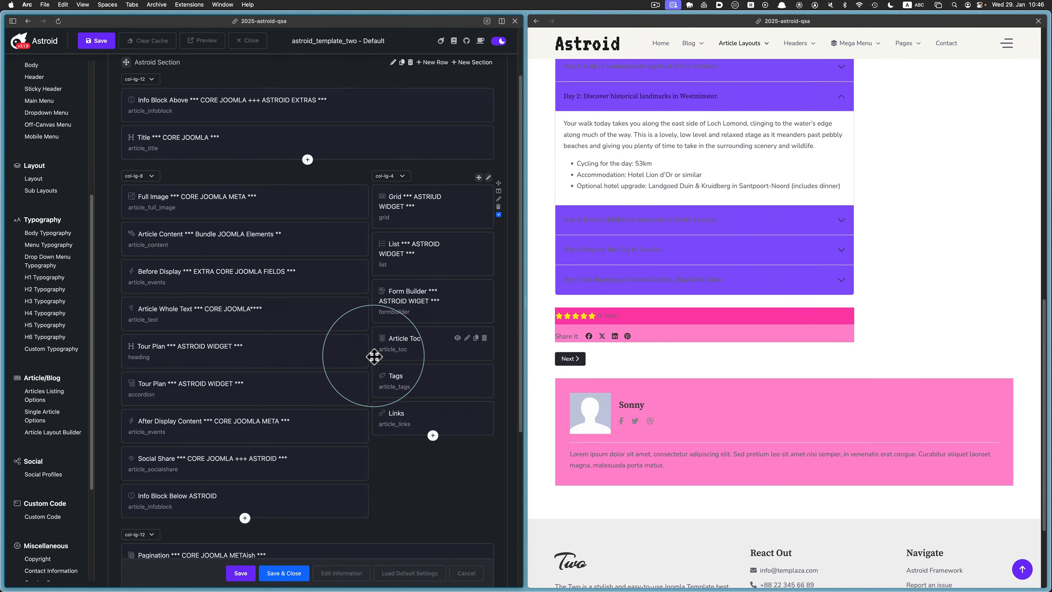
scroll(374, 356, "down", 6)
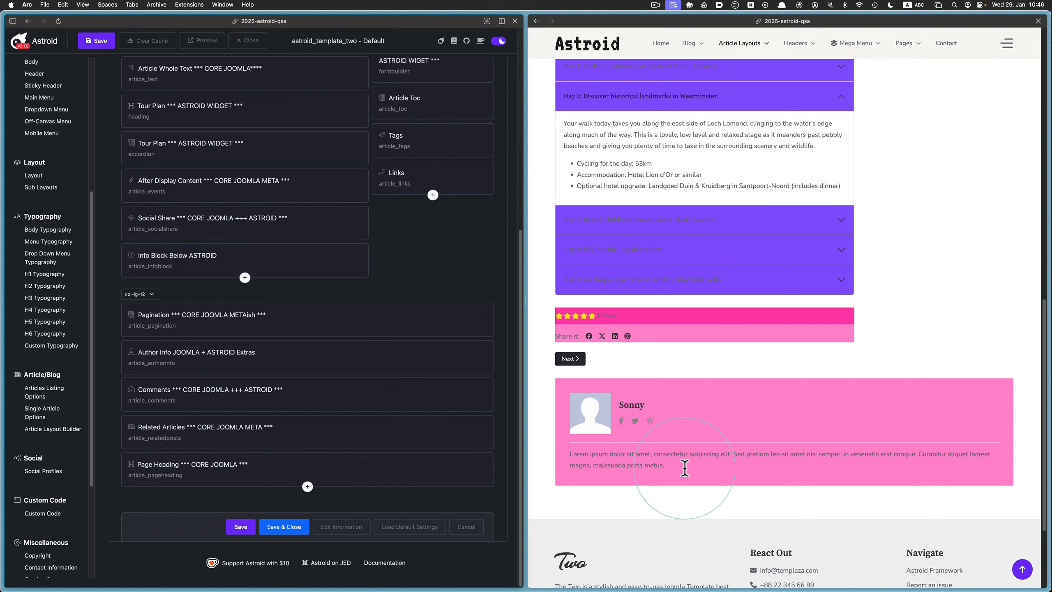
scroll(757, 438, "up", 20)
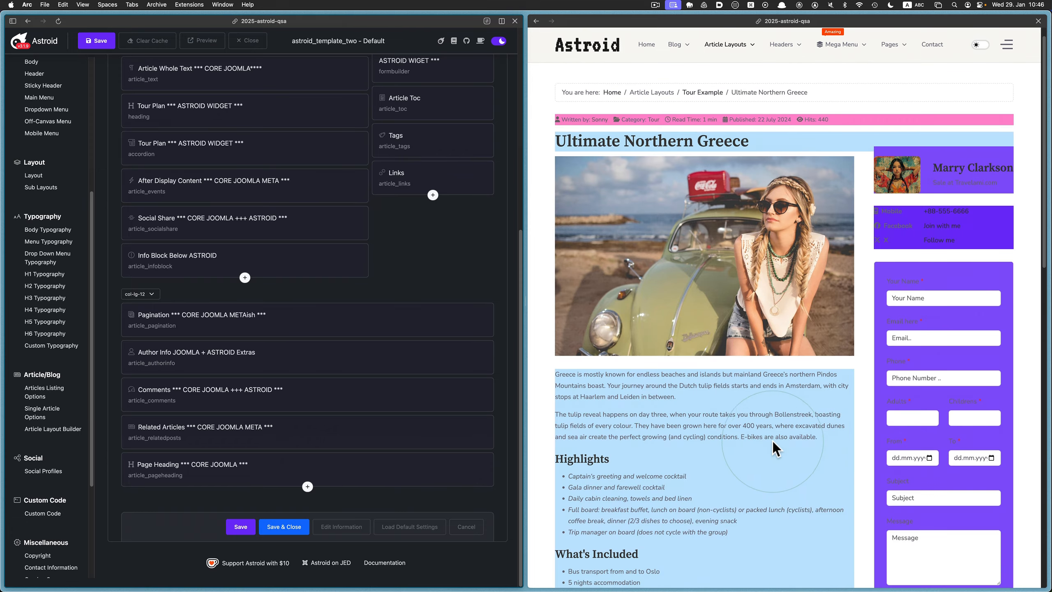
scroll(500, 400, "up", 15)
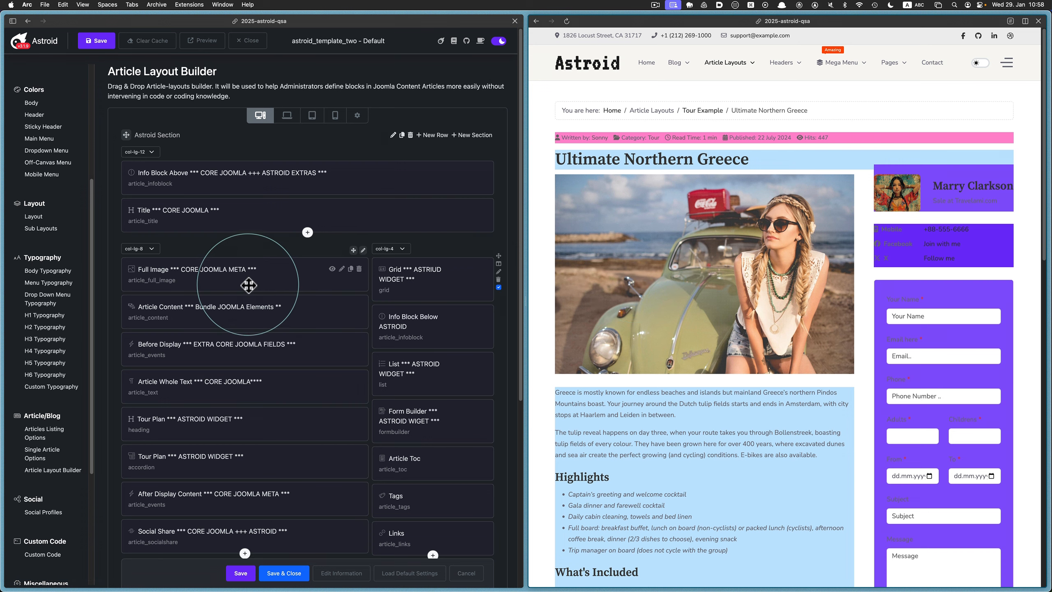
Step: Move Full Image to the end of the col-lg-8 column and Grid to the end of the col-lg-4 column, and save the layout
scroll(248, 282, "down", 2)
scroll(249, 282, "down", 2)
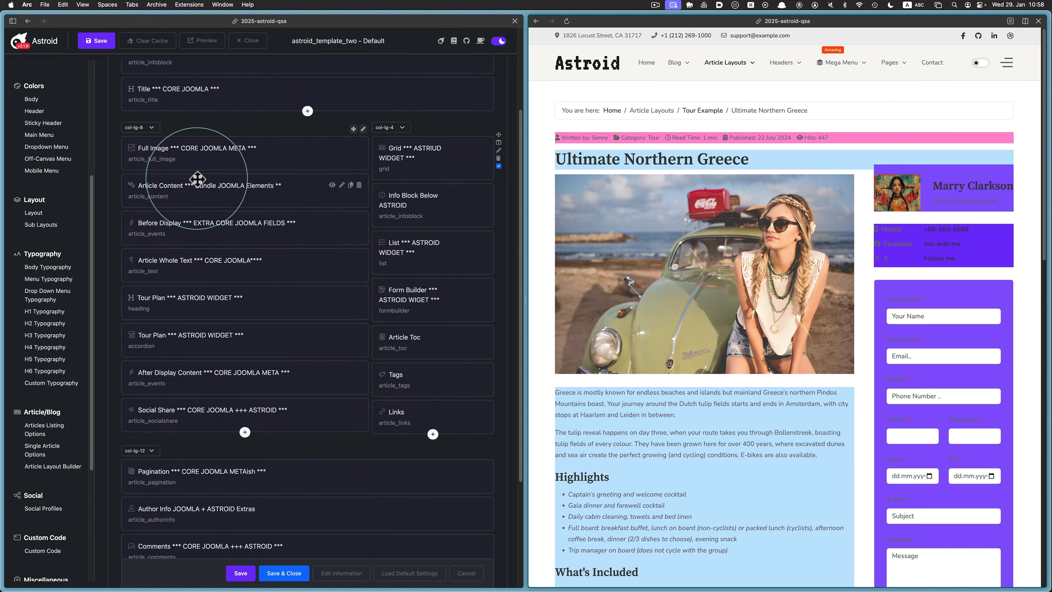
left_click(220, 156)
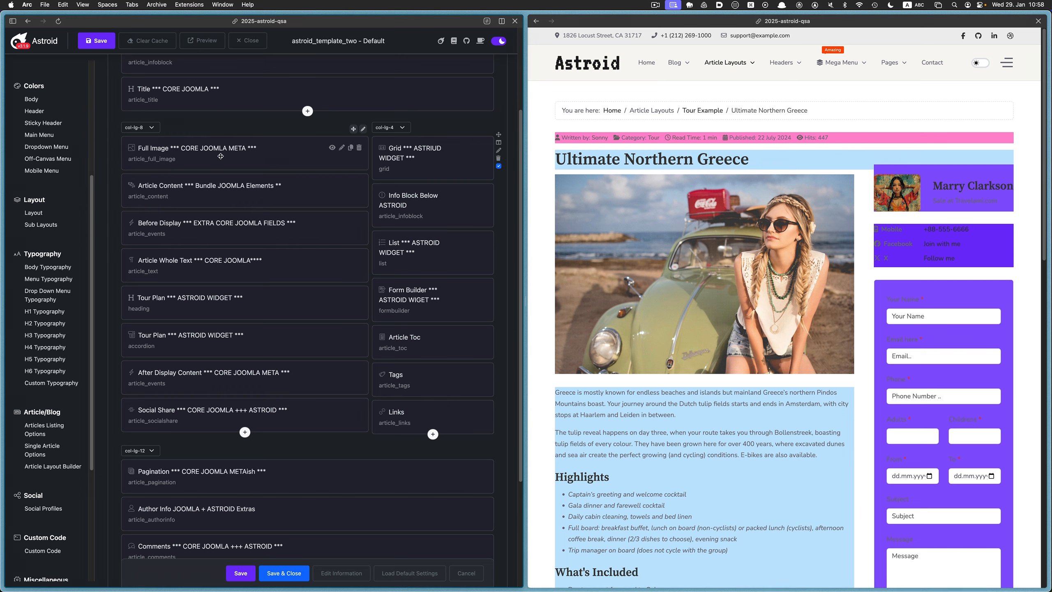
left_click_drag(221, 156, 218, 408)
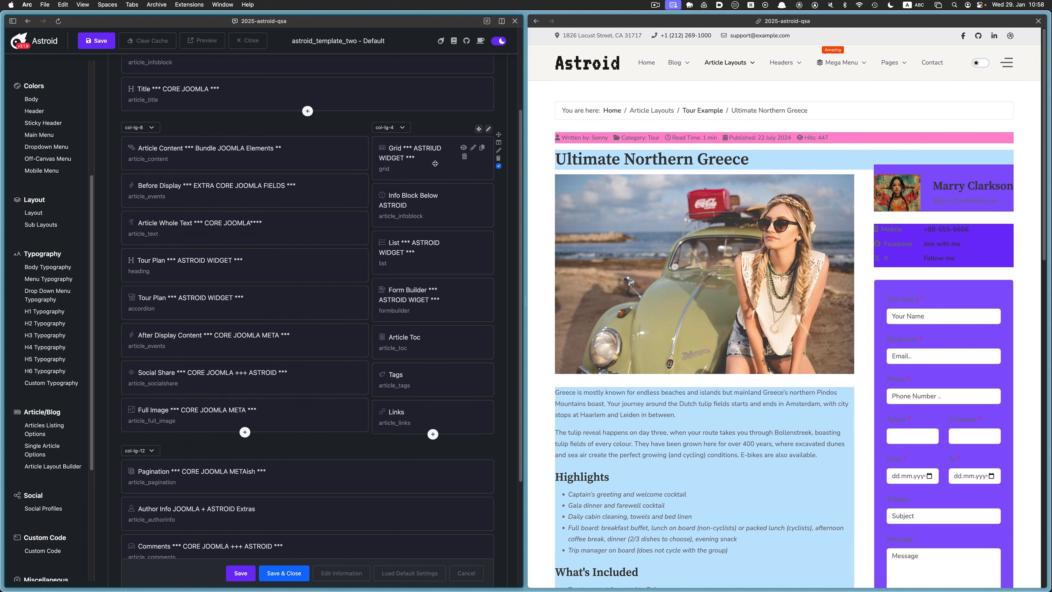
left_click_drag(435, 163, 433, 425)
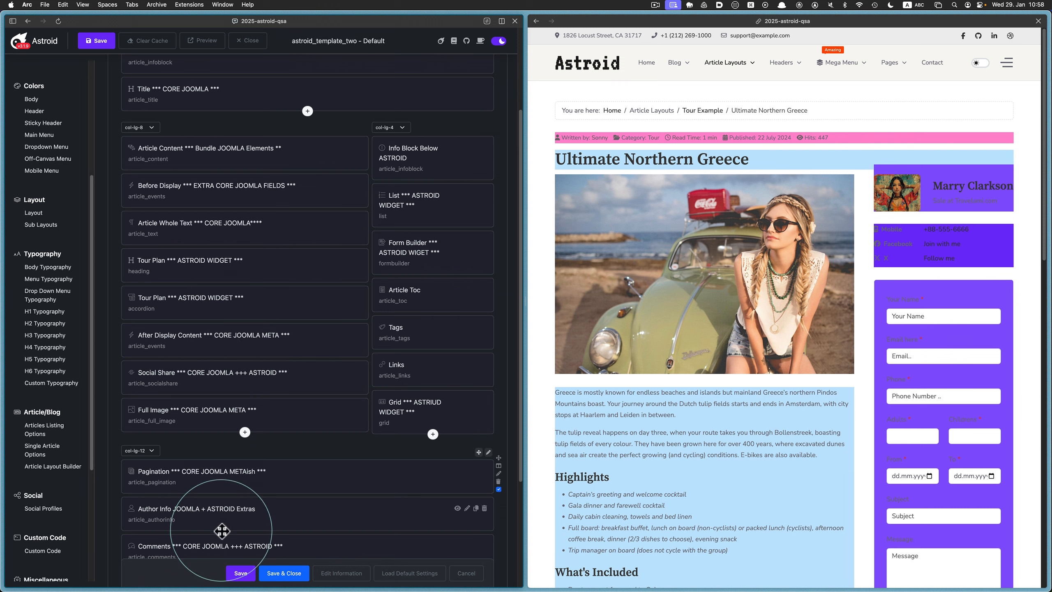
left_click(240, 574)
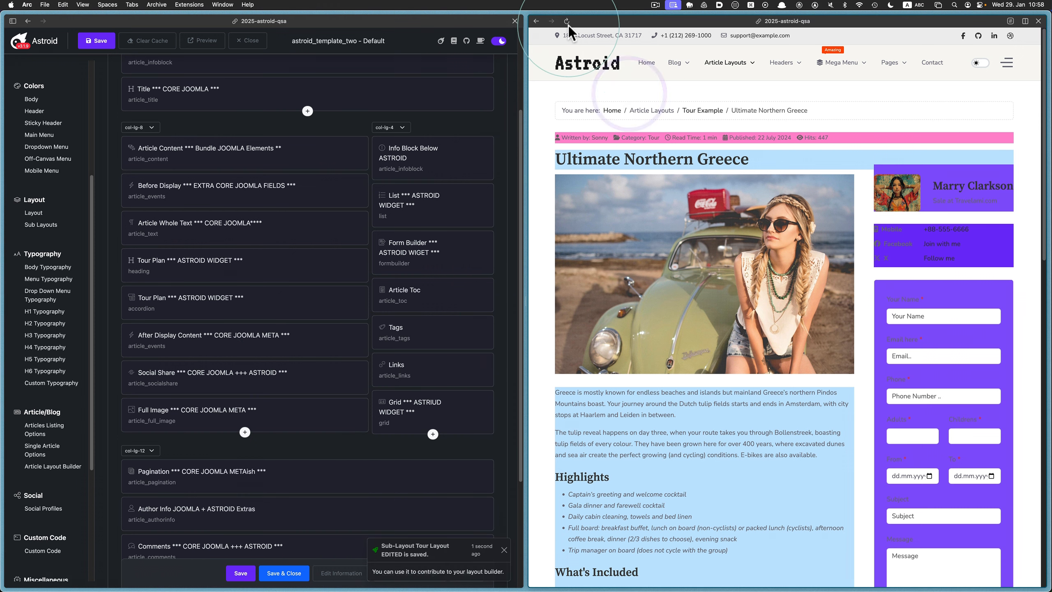
Step: Check the rearranged layout in the reloaded Ultimate Northern Greece article and in My 10 favourite fashion and home vintage blogs
left_click(567, 21)
scroll(672, 213, "down", 12)
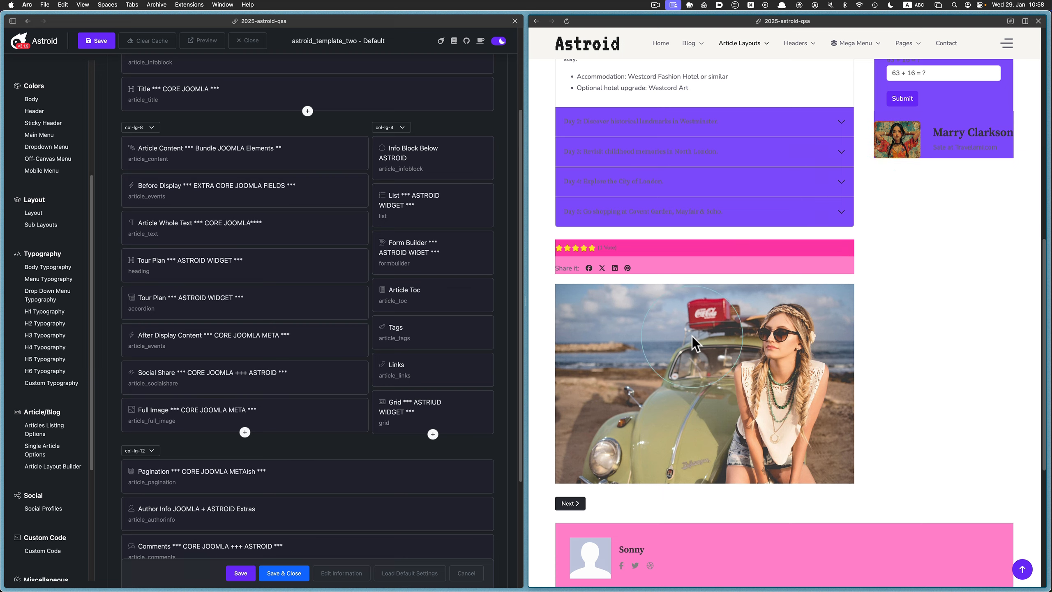
scroll(692, 339, "up", 12)
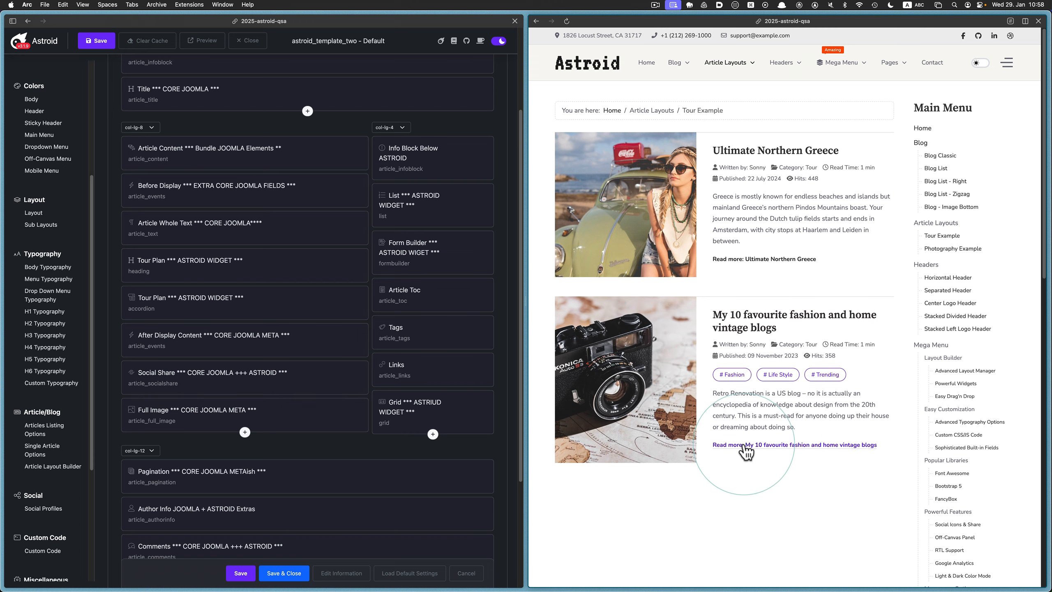
scroll(732, 416, "down", 10)
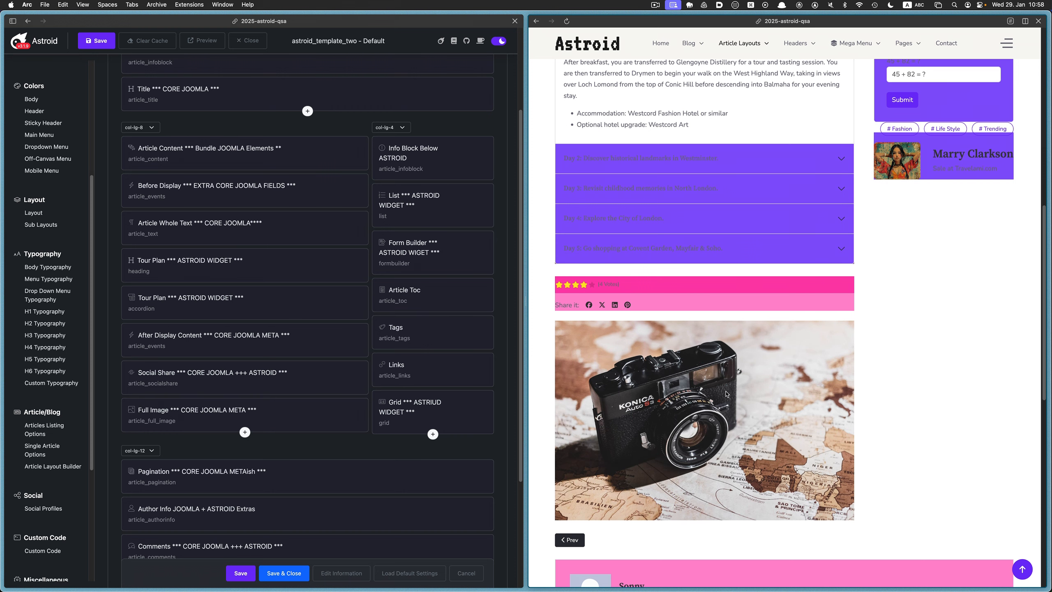
scroll(730, 402, "up", 10)
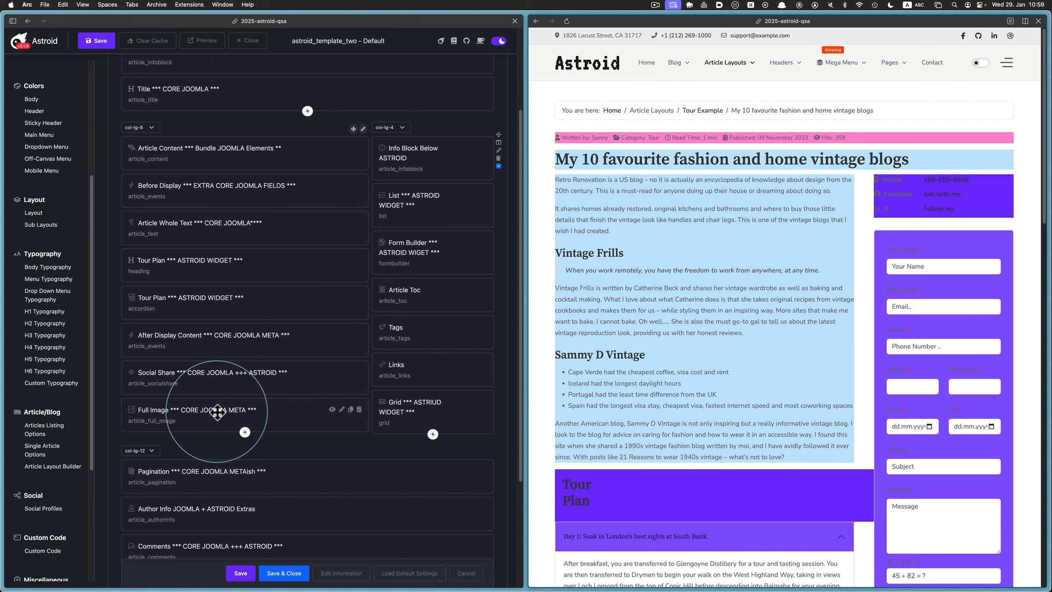
Step: Move Full Image to the start of the col-lg-4 column and Grid to the start of the col-lg-8 column, and save the layout
left_click_drag(166, 417, 379, 162)
left_click_drag(387, 451, 235, 160)
left_click(235, 573)
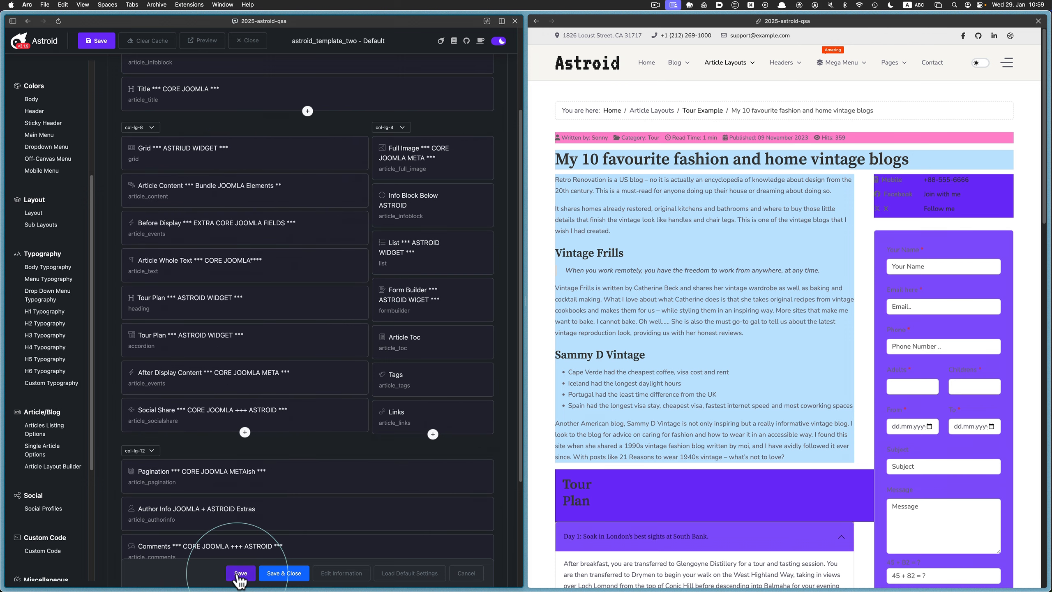
Step: Reload the My 10 favourite fashion and home vintage blogs article to check the new Full Image and Grid positions
left_click(654, 69)
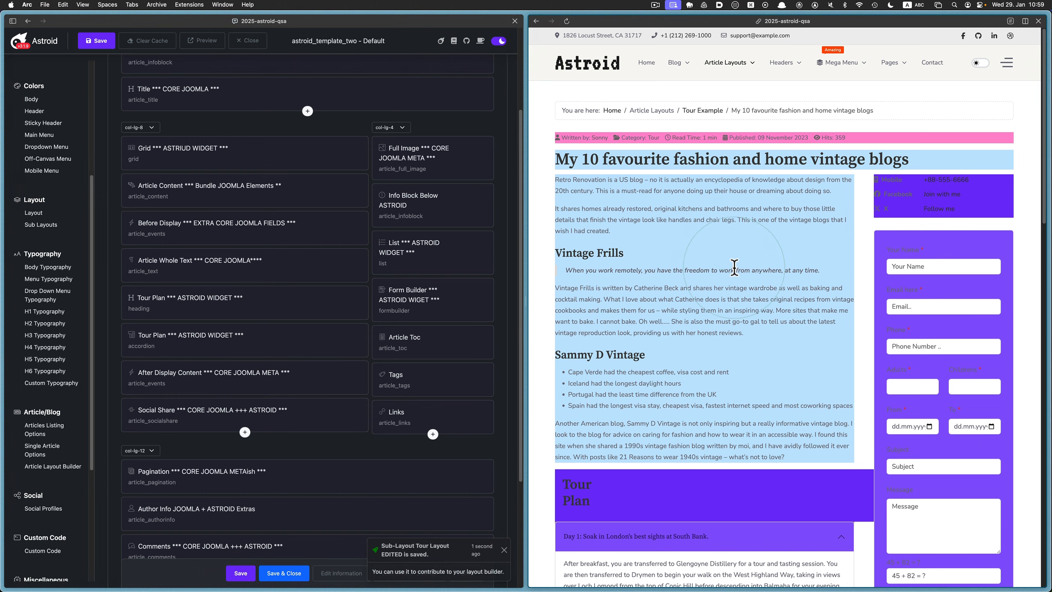
left_click(568, 21)
left_click(911, 217)
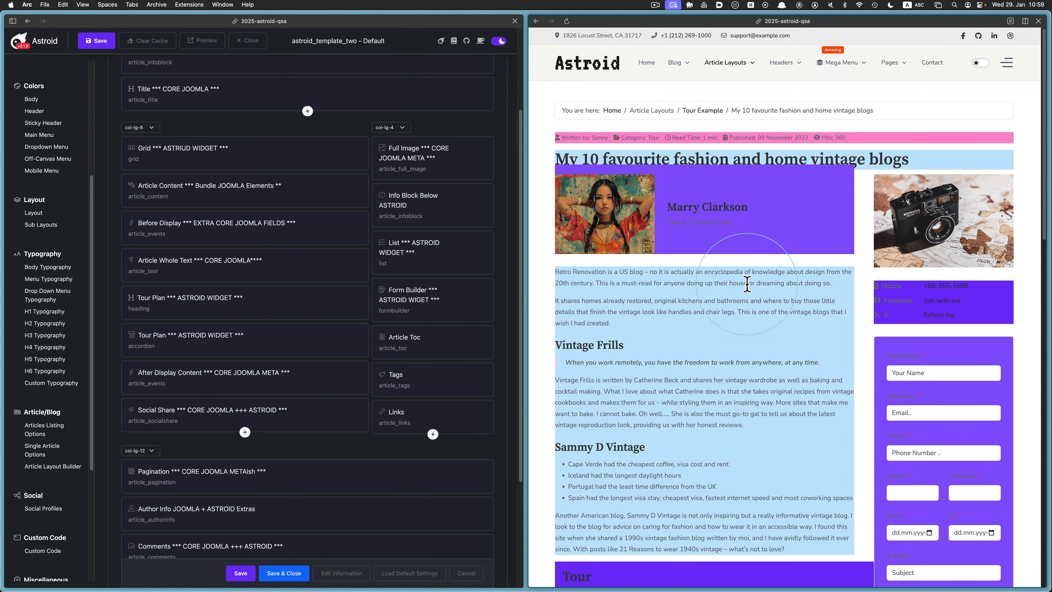
Step: Return to the Tour Example listing and open the Ultimate Northern Greece article to check its layout
left_click(702, 111)
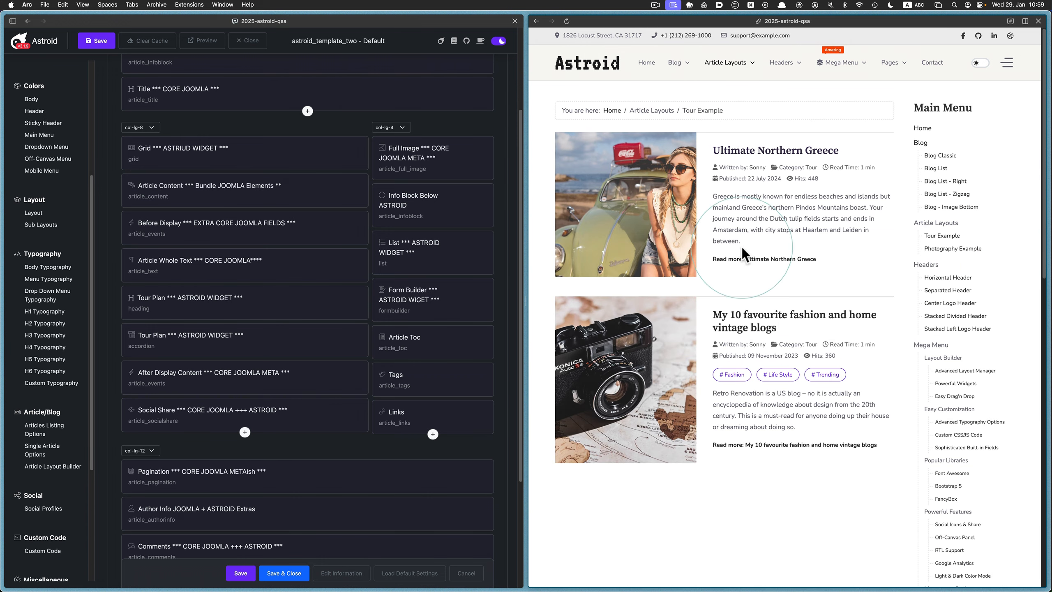
left_click(745, 261)
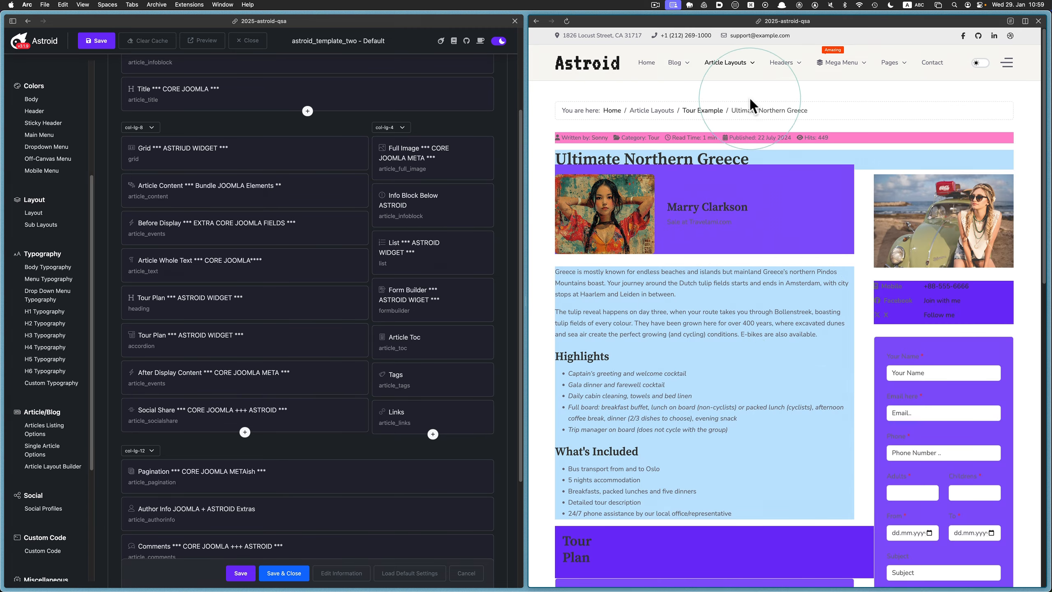
Step: Open the Beautiful Day article from Photography Example and compare its layout with the Tour articles
mouse_move(727, 62)
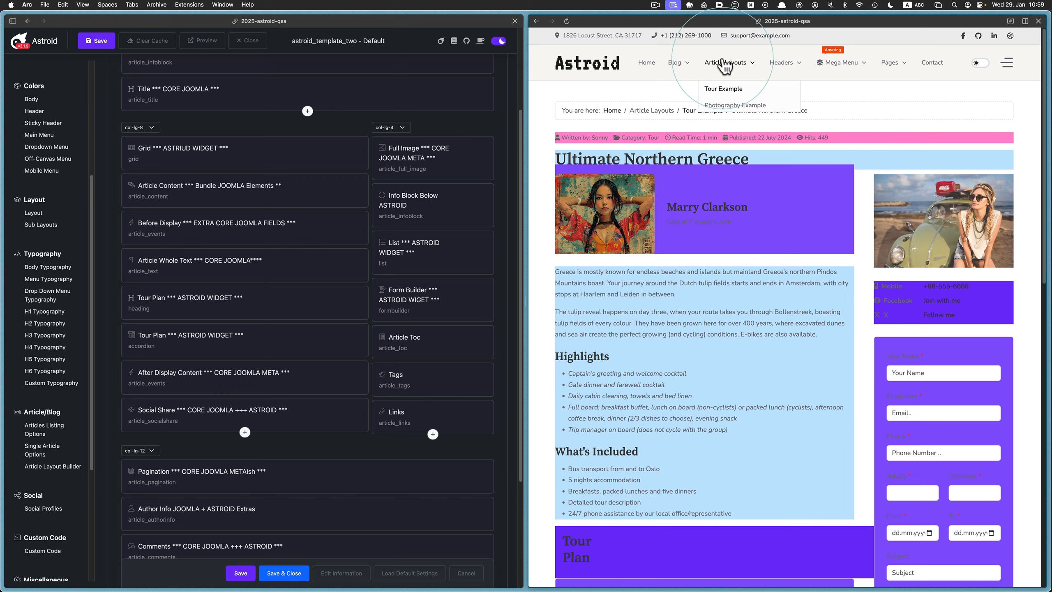
left_click(724, 106)
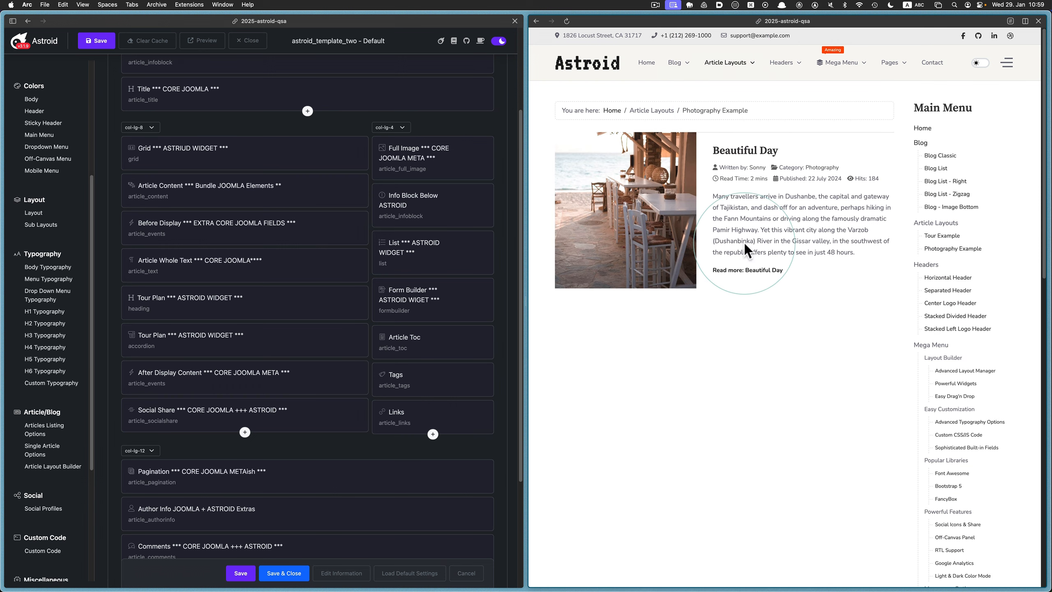
left_click(745, 270)
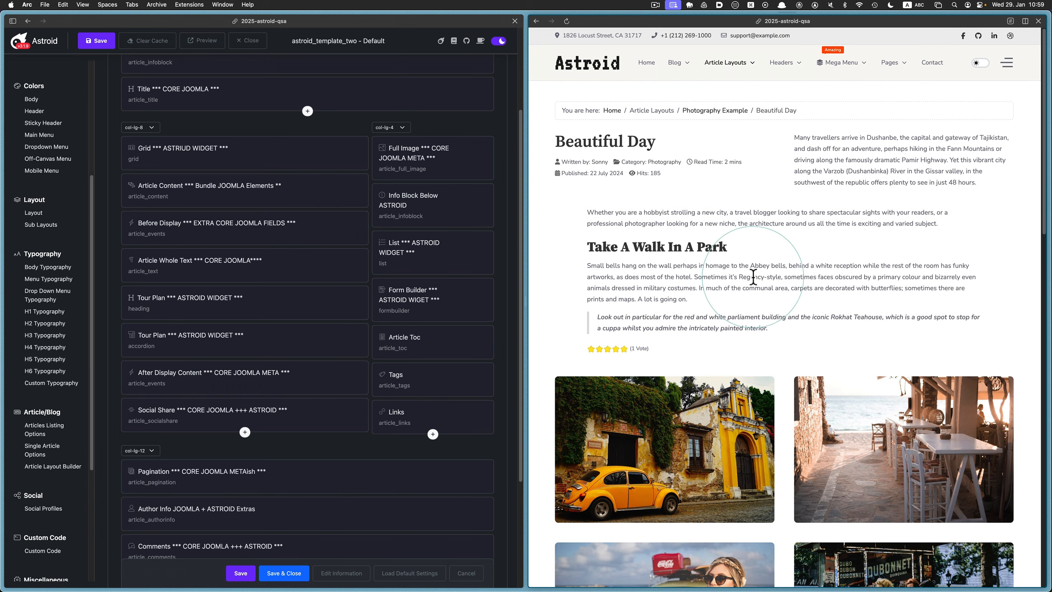
scroll(761, 282, "down", 5)
scroll(761, 282, "up", 5)
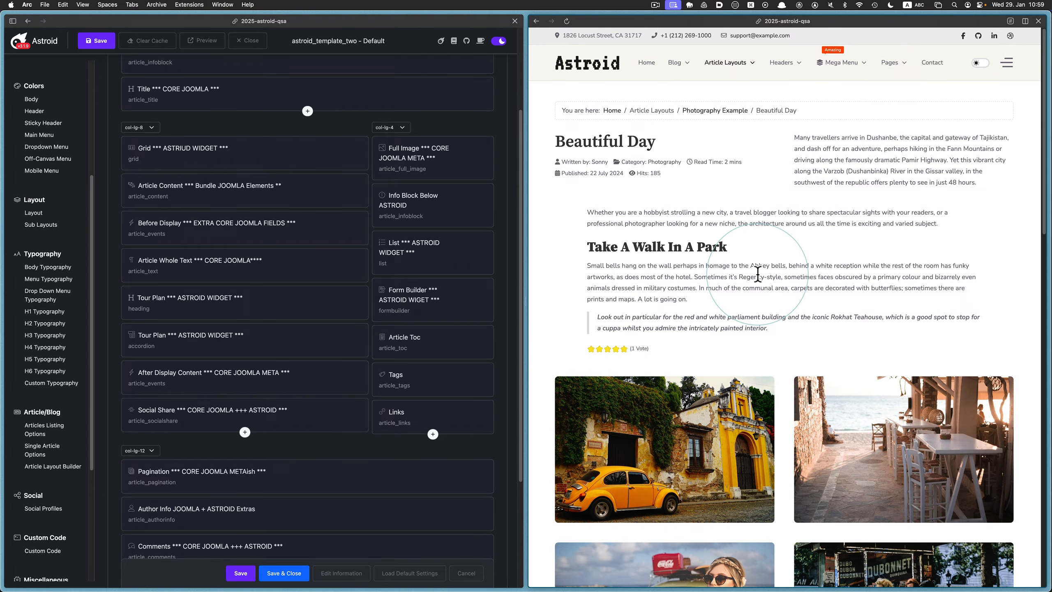
Step: Go back to Tour Example and reopen the Ultimate Northern Greece article
mouse_move(735, 65)
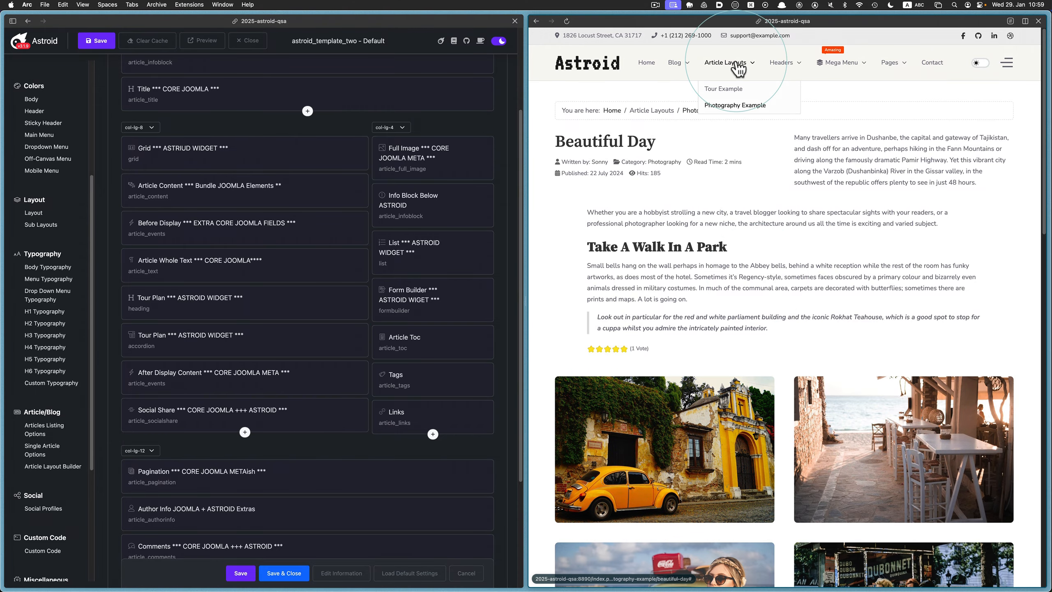
left_click(732, 89)
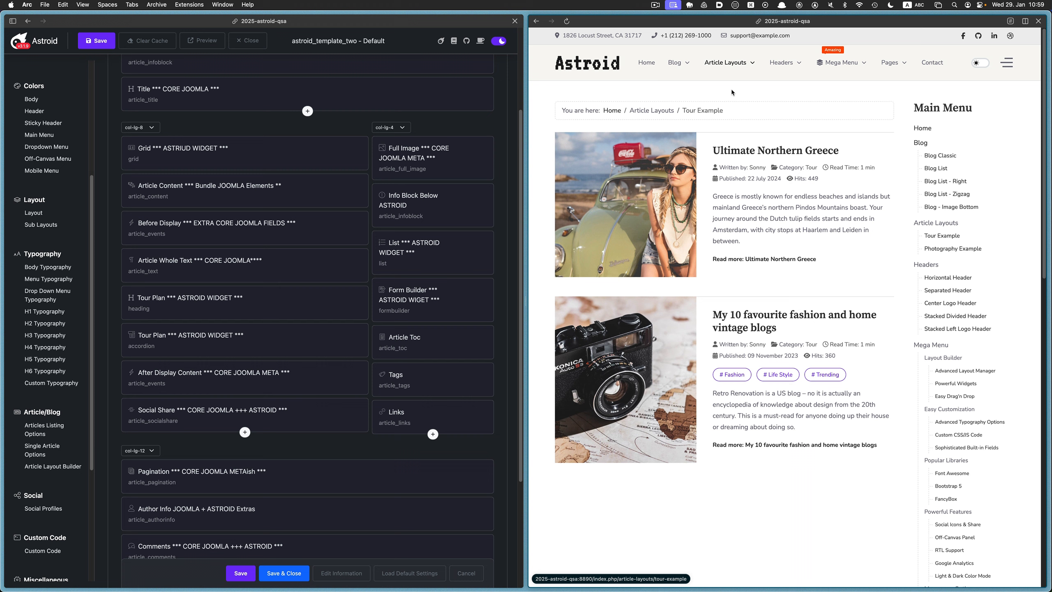
left_click(743, 150)
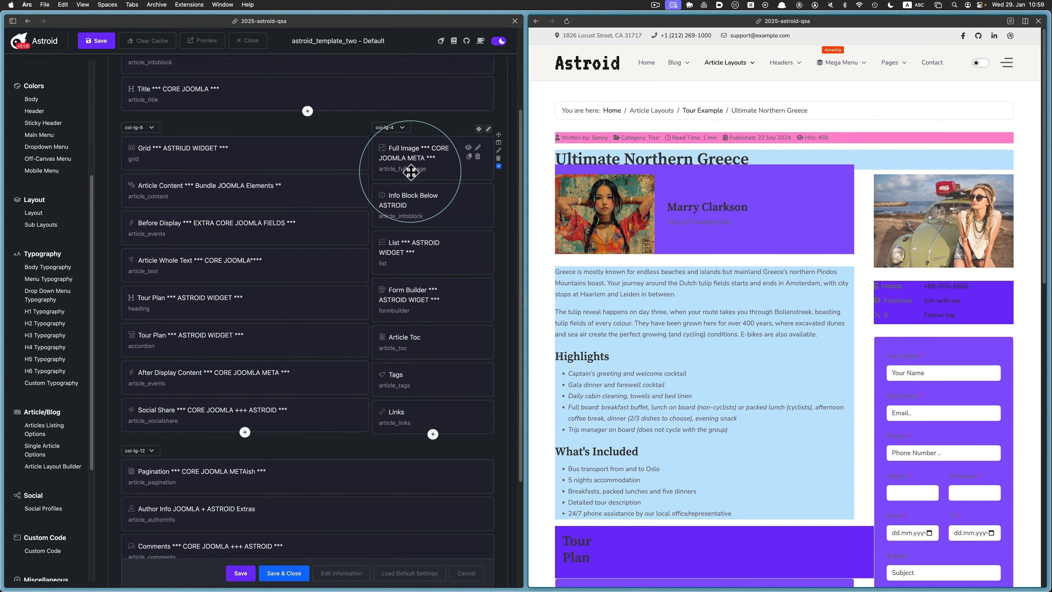
Step: Save the layout with Full Image at the start of col-lg-8 and Grid at the start of col-lg-4, and reload the Ultimate Northern Greece article
mouse_move(387, 168)
left_mouse_down()
mouse_move(305, 184)
mouse_move(269, 169)
mouse_move(235, 177)
mouse_move(227, 160)
mouse_move(406, 160)
left_mouse_up()
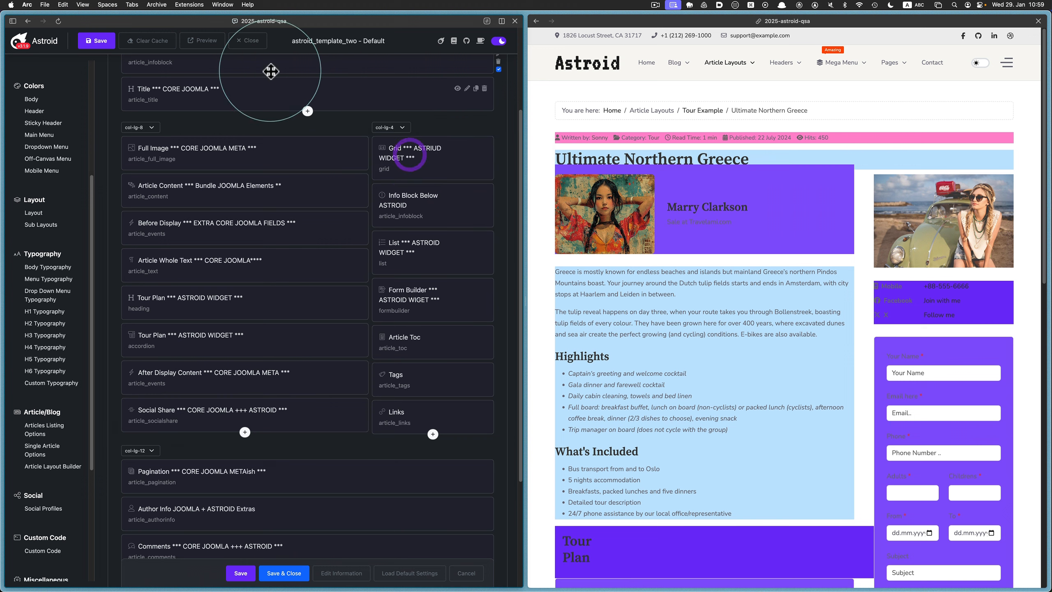
left_click(241, 573)
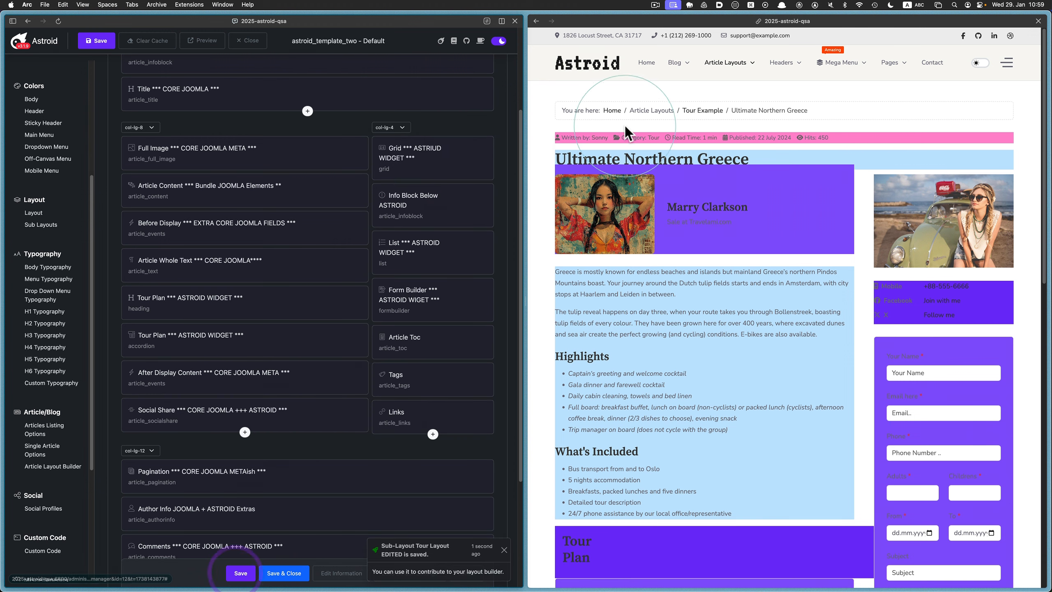
left_click(654, 93)
left_click(574, 21)
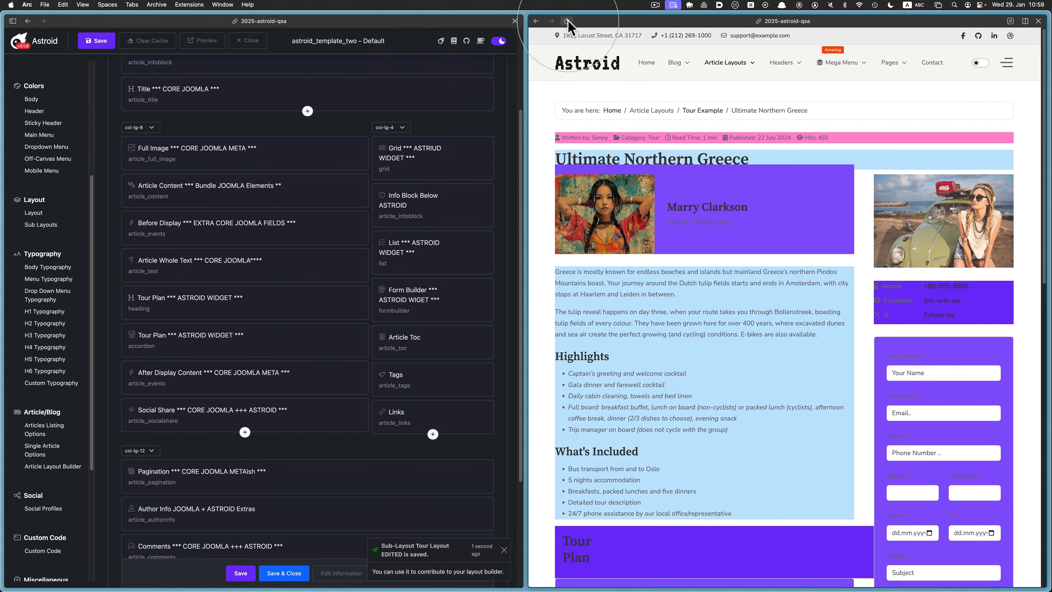